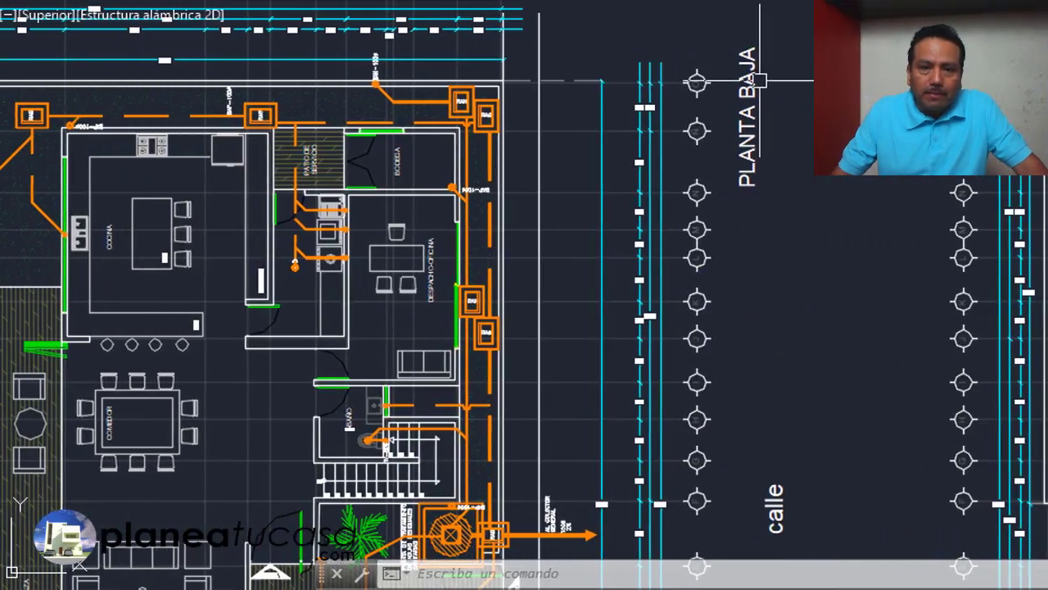
- Zoom and pan from PLANTA BAJA until the whole PLANTA DE TECHOS roof plan and its title show
scroll(725, 219, "down", 3)
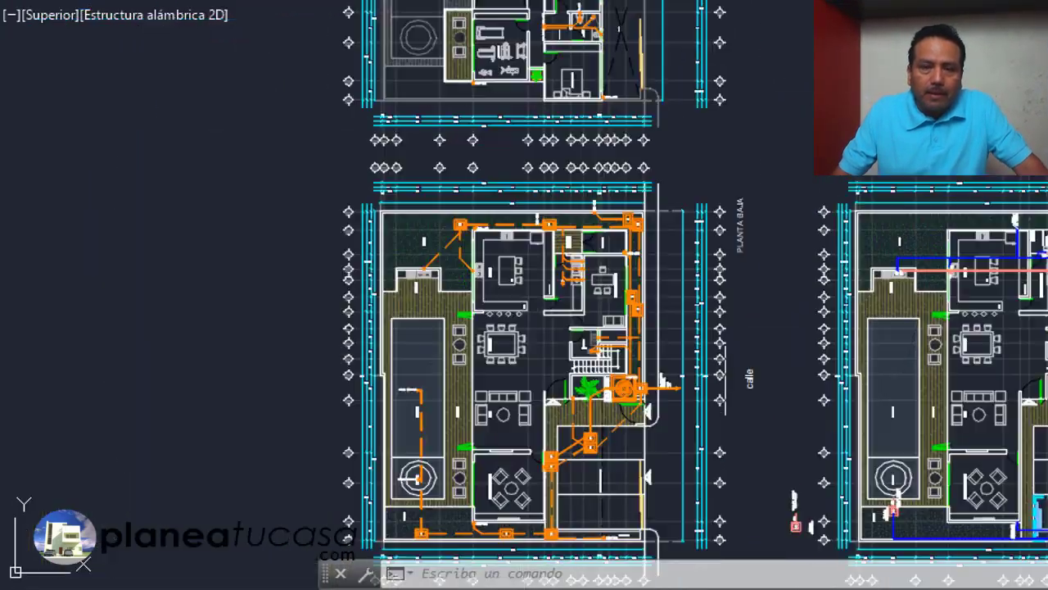
scroll(720, 82, "down", 2)
scroll(720, 199, "up", 5)
scroll(679, 284, "down", 3)
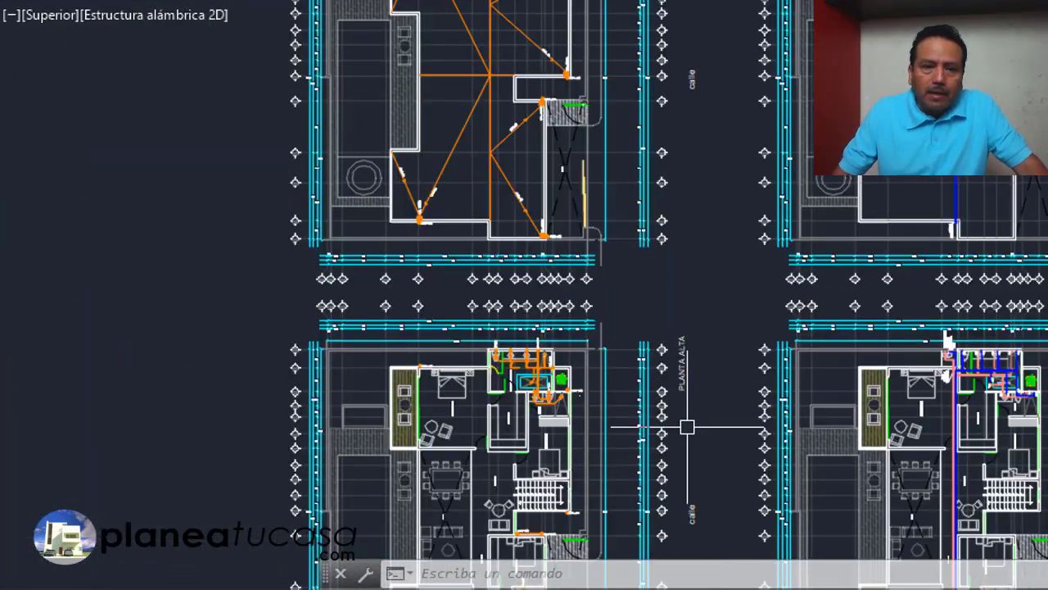
scroll(680, 284, "down", 2)
scroll(669, 94, "up", 3)
scroll(719, 156, "up", 2)
scroll(719, 156, "up", 2)
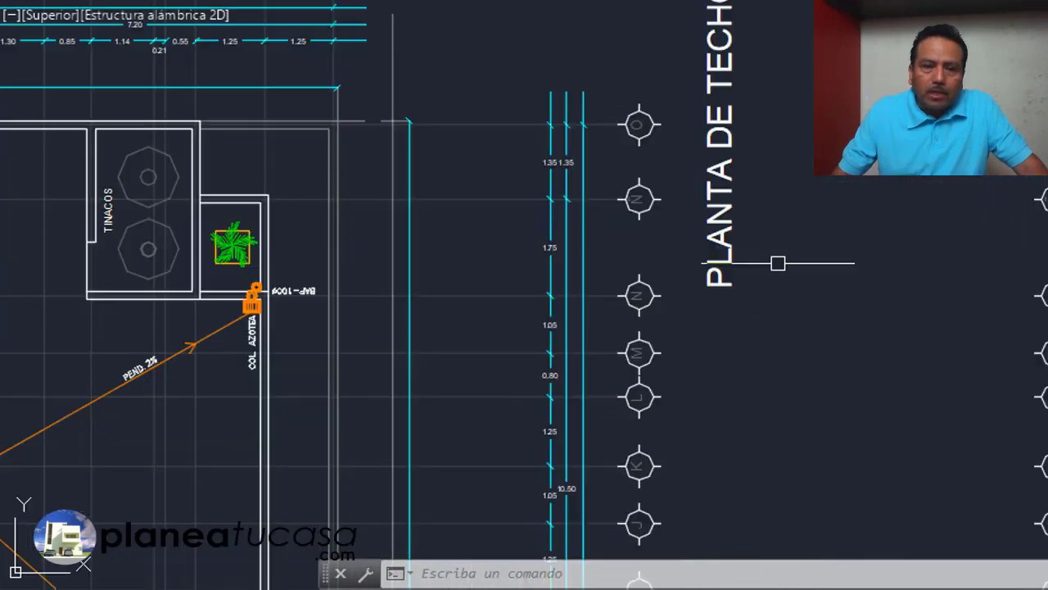
middle_click_drag(757, 240, 757, 308)
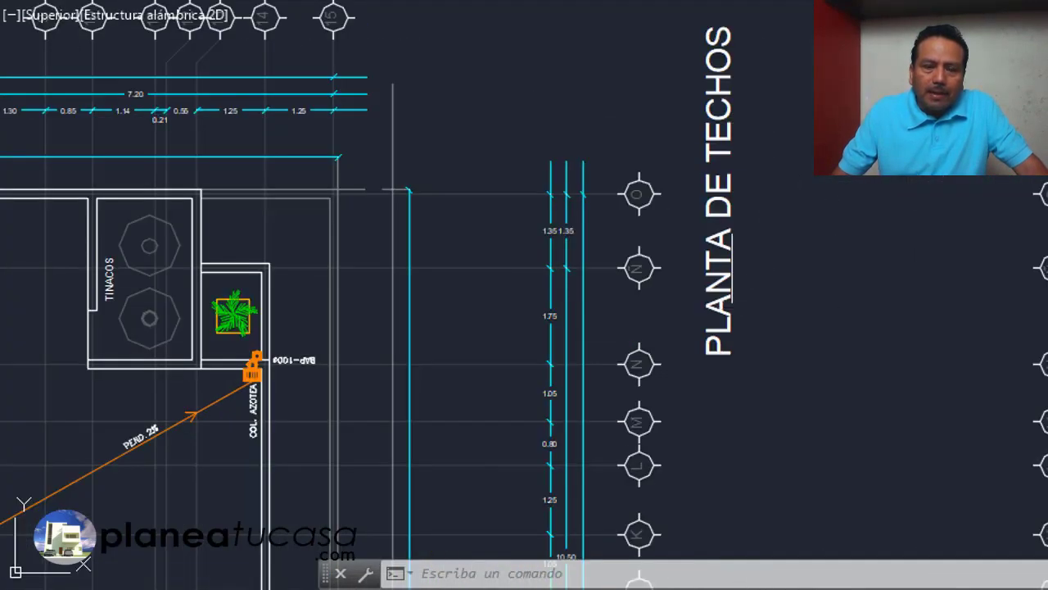
scroll(725, 131, "down", 3)
- Zoom in on the COL. AZOTEA roof drain columns
scroll(725, 131, "down", 1)
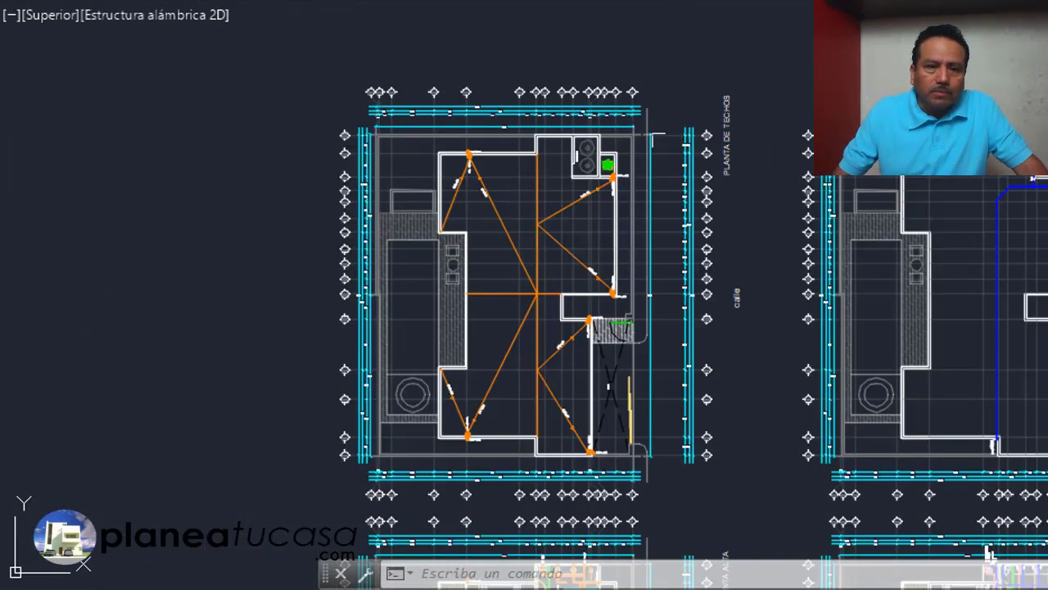
scroll(460, 155, "up", 5)
scroll(468, 212, "down", 3)
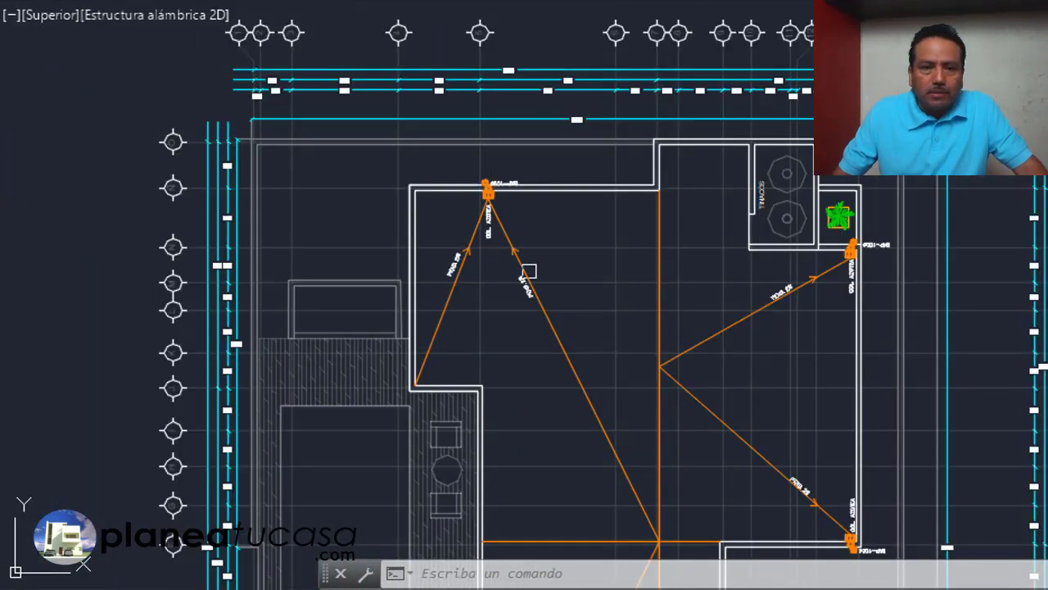
scroll(495, 192, "up", 2)
scroll(499, 204, "up", 2)
scroll(553, 182, "up", 2)
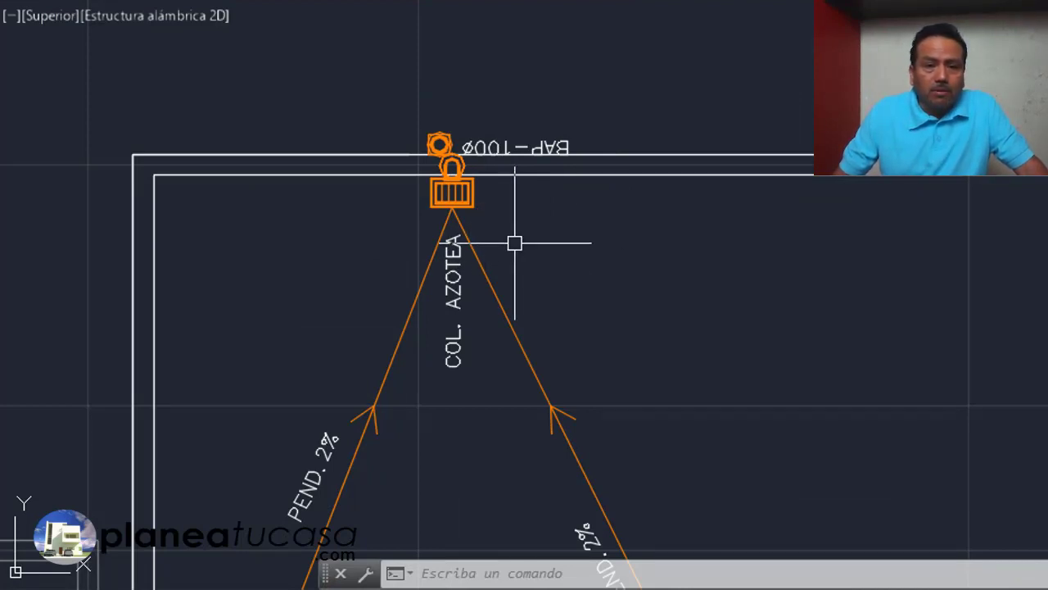
scroll(516, 123, "down", 1)
scroll(499, 143, "down", 2)
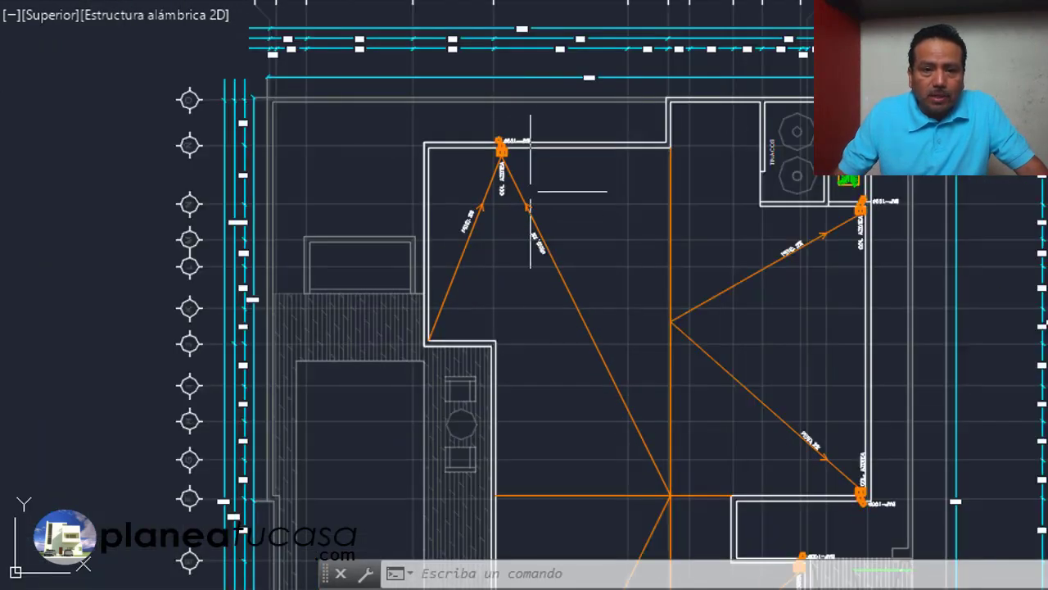
scroll(499, 143, "up", 2)
scroll(482, 127, "up", 2)
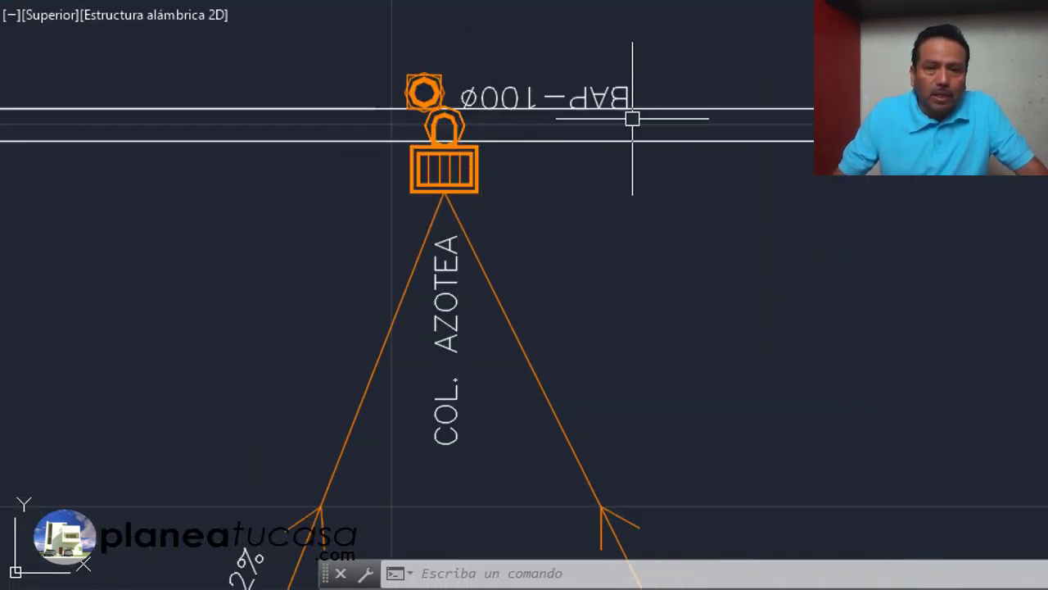
- Zoom along the orange PEND. 2% slope lines running to the roof drains
scroll(426, 98, "down", 3)
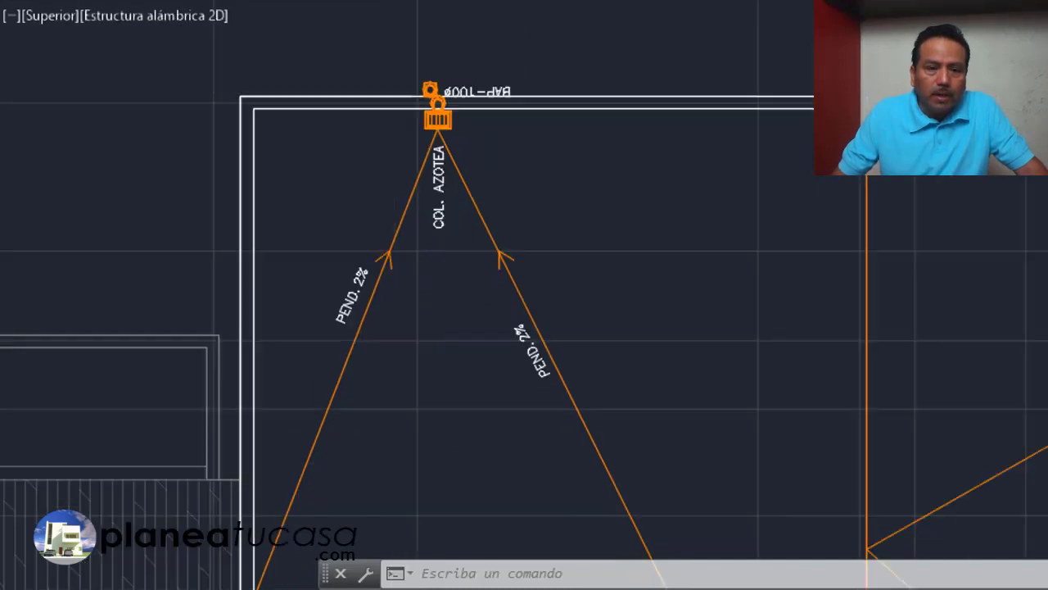
scroll(517, 180, "down", 1)
scroll(533, 289, "up", 4)
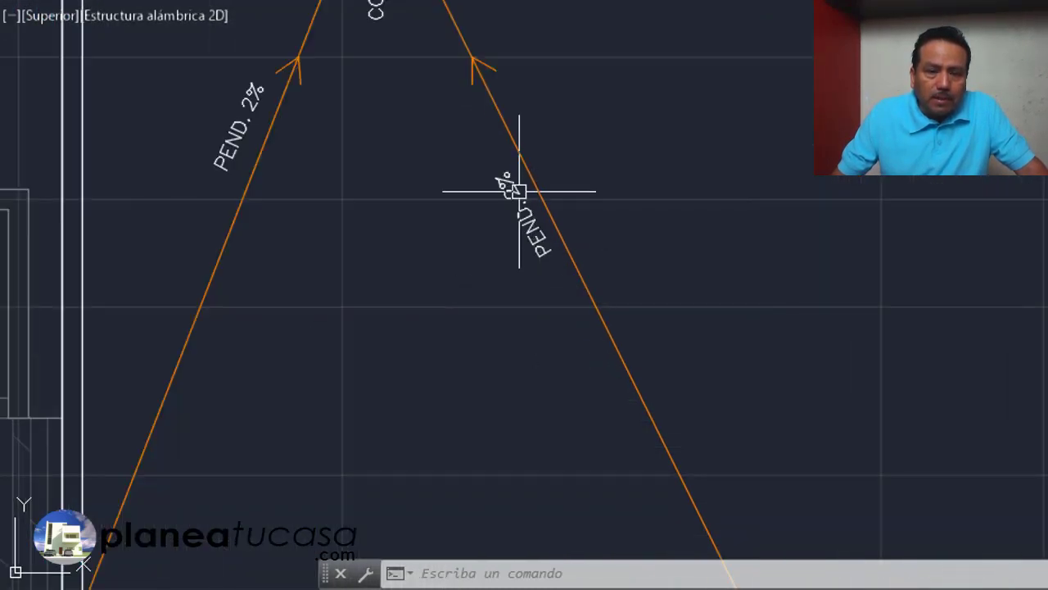
scroll(553, 240, "down", 1)
scroll(524, 201, "up", 2)
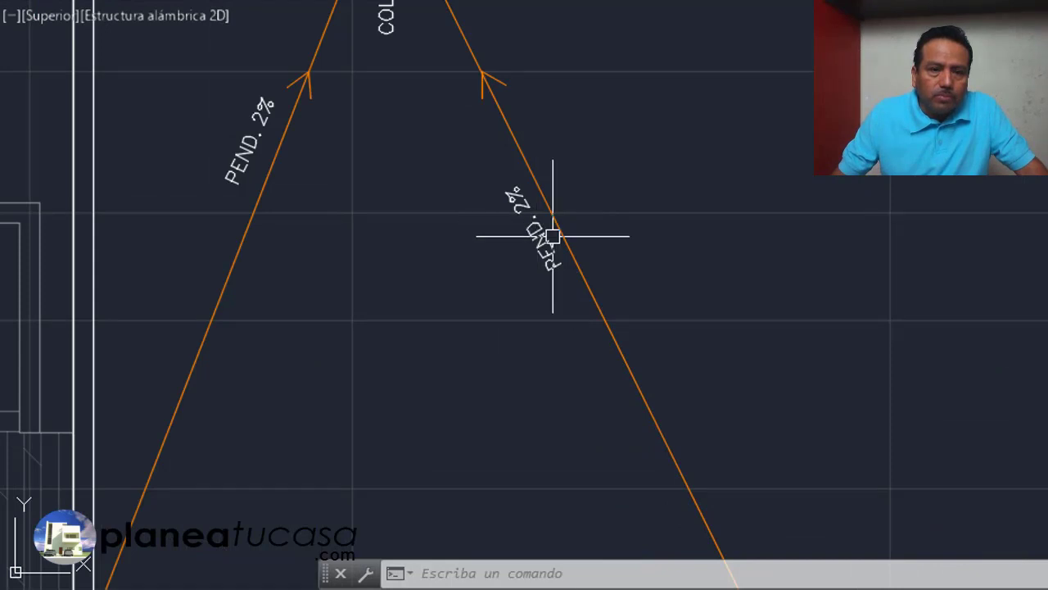
scroll(552, 234, "down", 2)
scroll(433, 7, "down", 3)
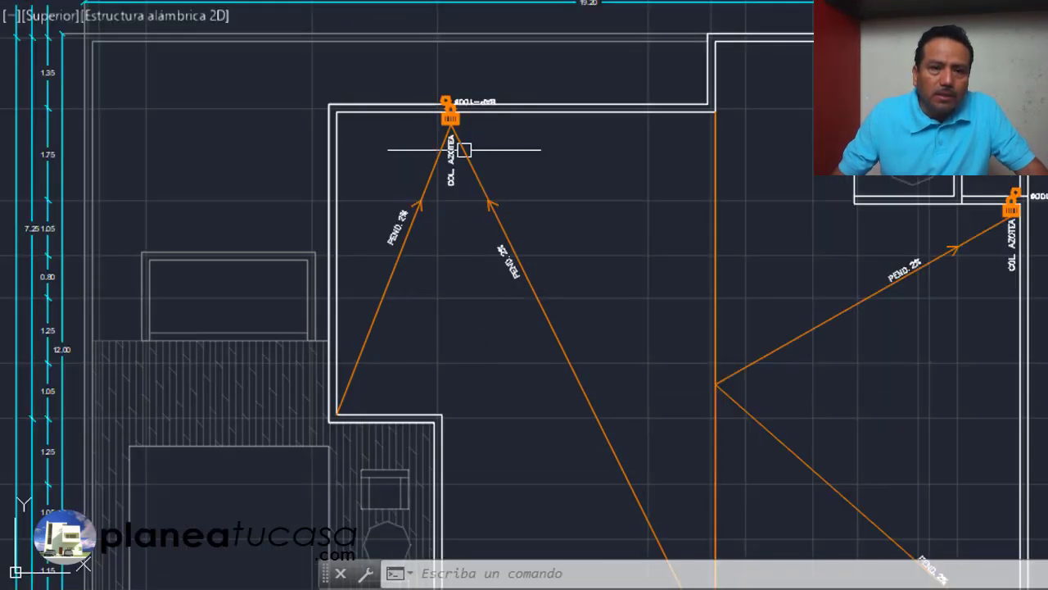
scroll(461, 147, "up", 5)
scroll(442, 169, "down", 4)
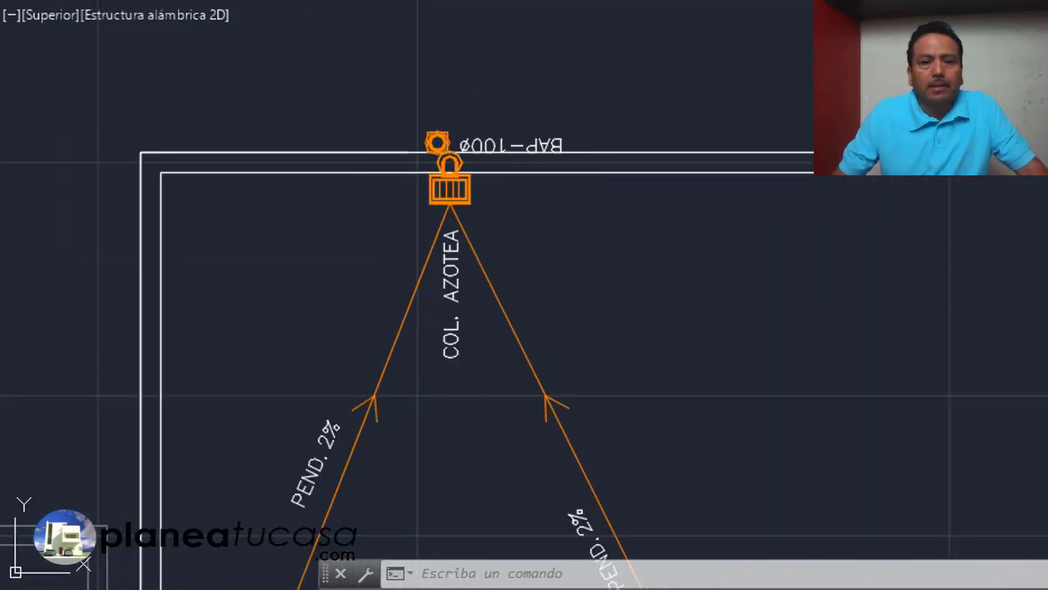
scroll(440, 141, "down", 2)
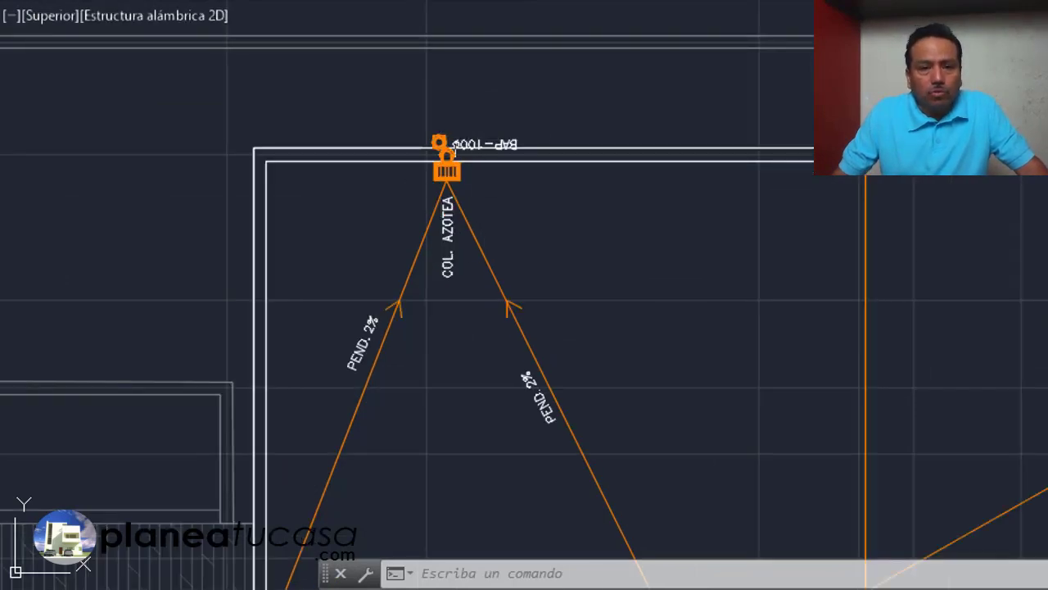
scroll(439, 146, "down", 2)
scroll(437, 152, "down", 2)
scroll(775, 263, "up", 5)
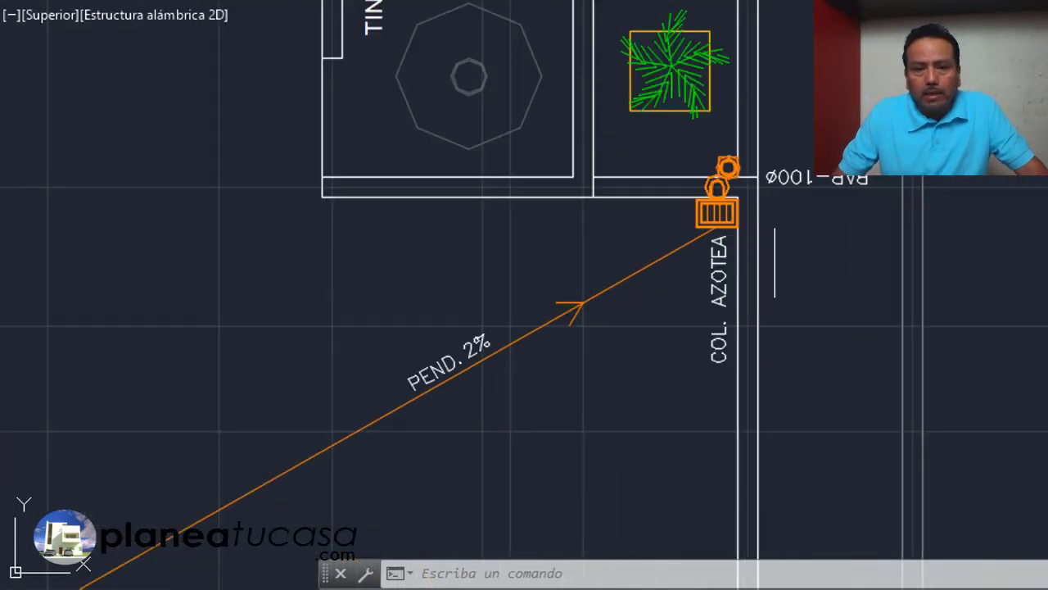
scroll(720, 237, "down", 3)
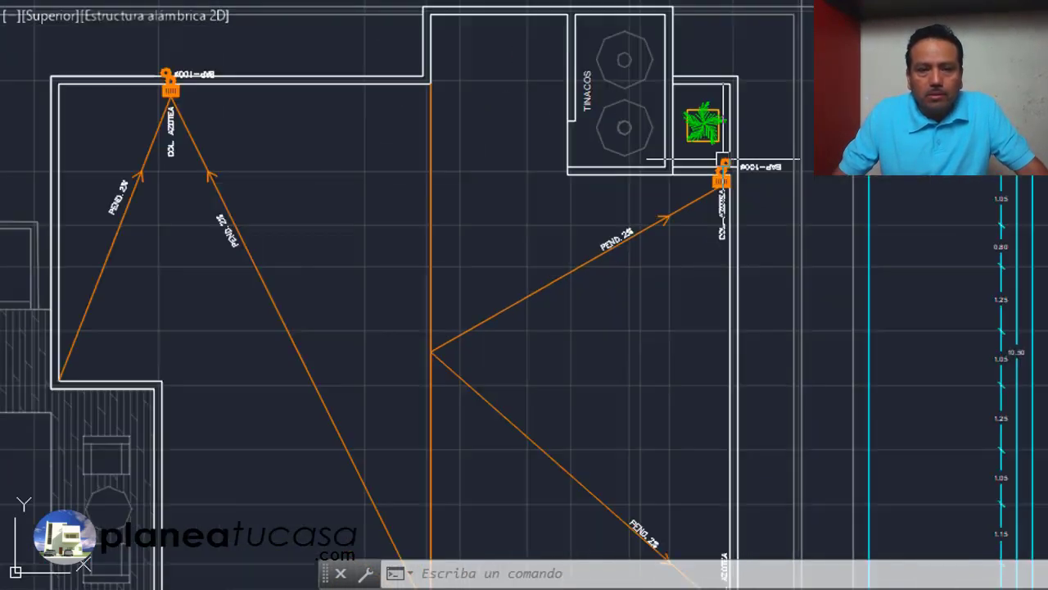
scroll(428, 351, "down", 2)
scroll(719, 338, "up", 2)
scroll(719, 337, "up", 1)
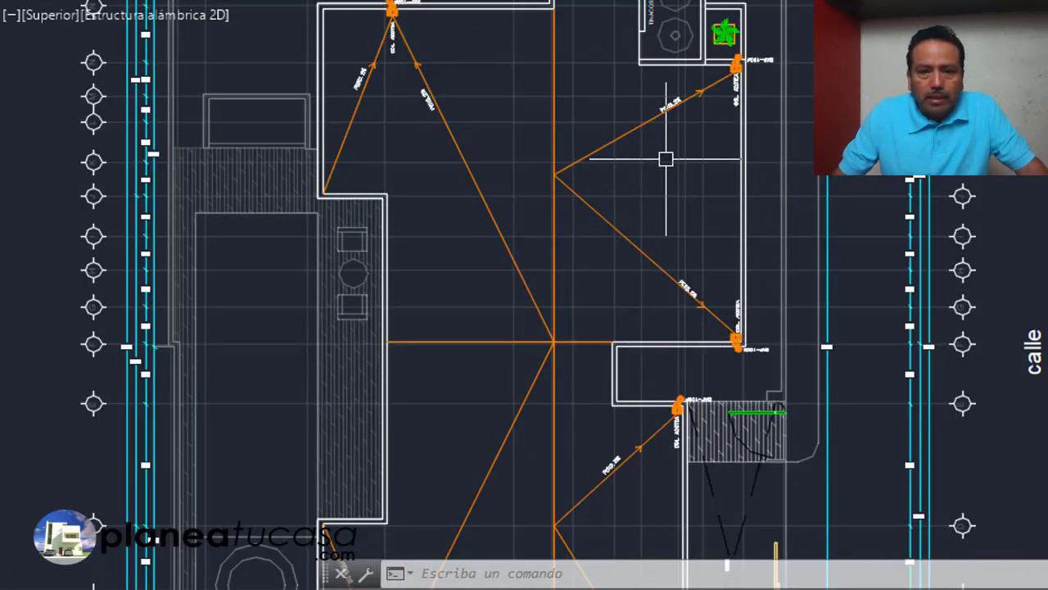
scroll(667, 188, "down", 3)
scroll(678, 291, "up", 3)
scroll(663, 214, "down", 3)
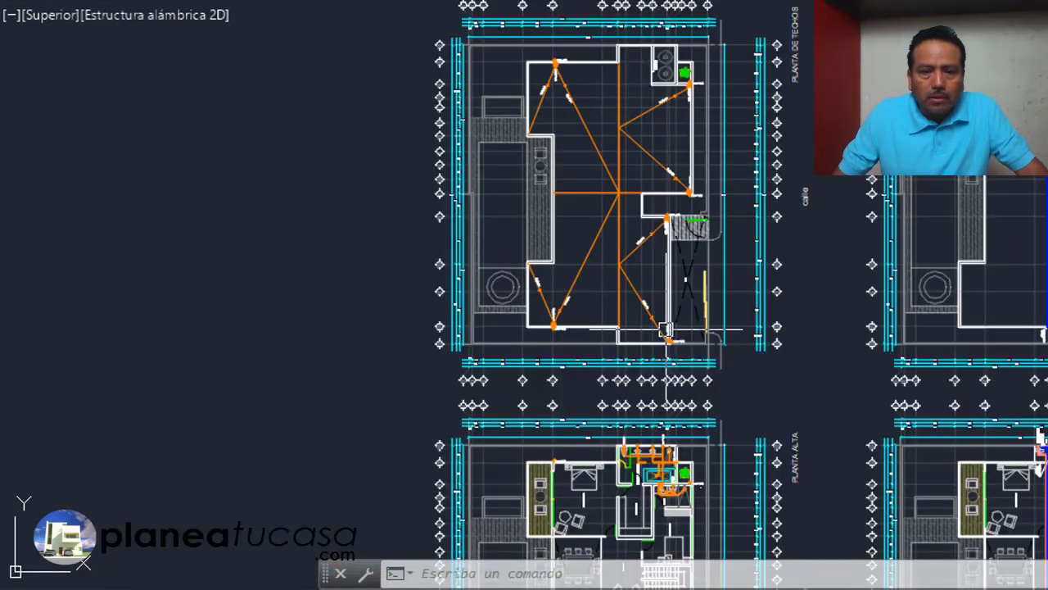
scroll(666, 342, "up", 3)
scroll(659, 348, "down", 3)
scroll(547, 311, "up", 4)
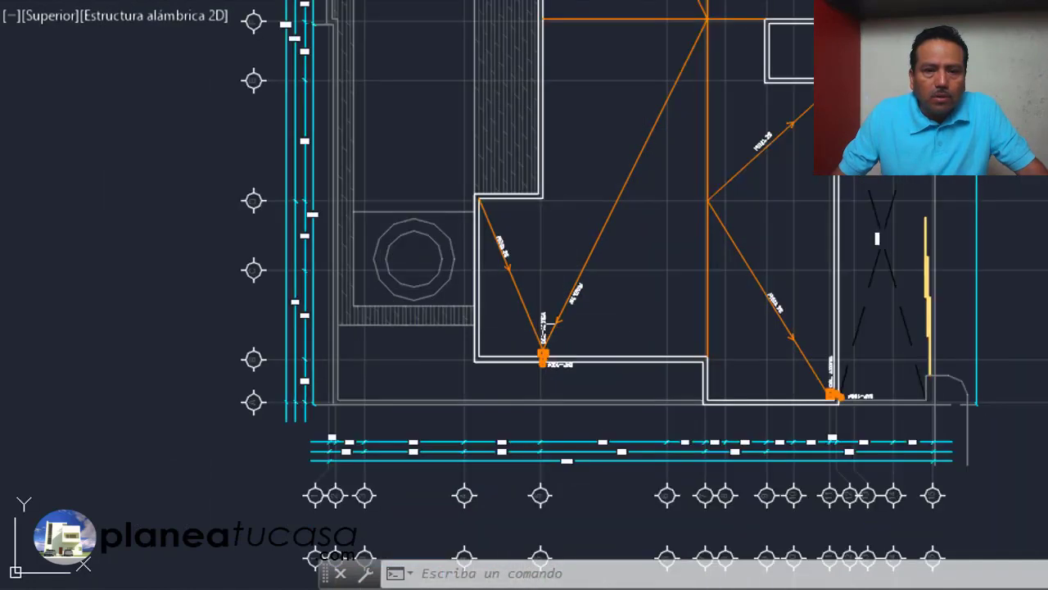
scroll(547, 327, "down", 4)
scroll(524, 315, "up", 2)
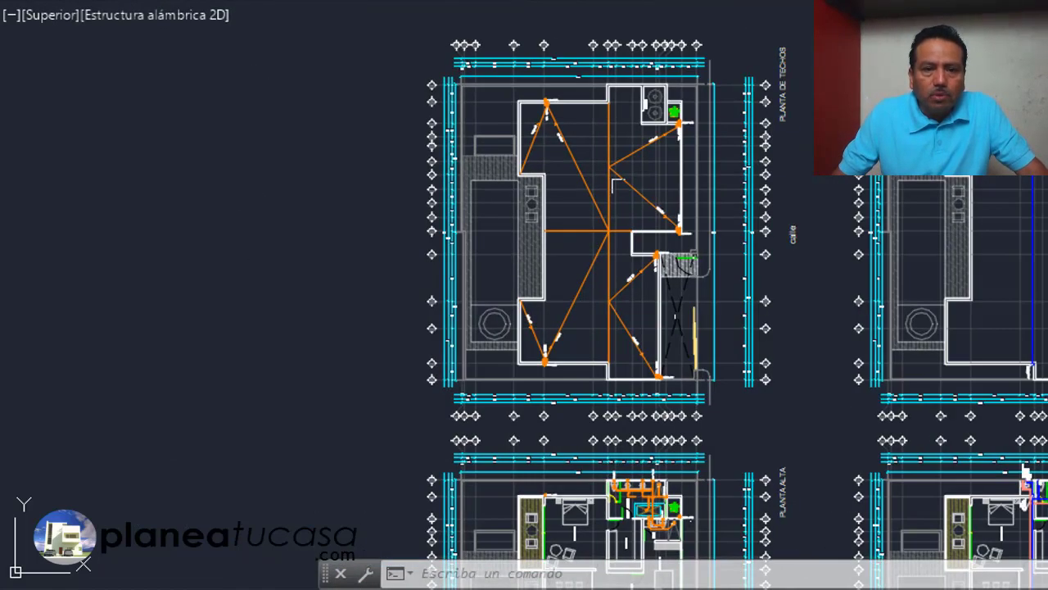
scroll(518, 308, "up", 1)
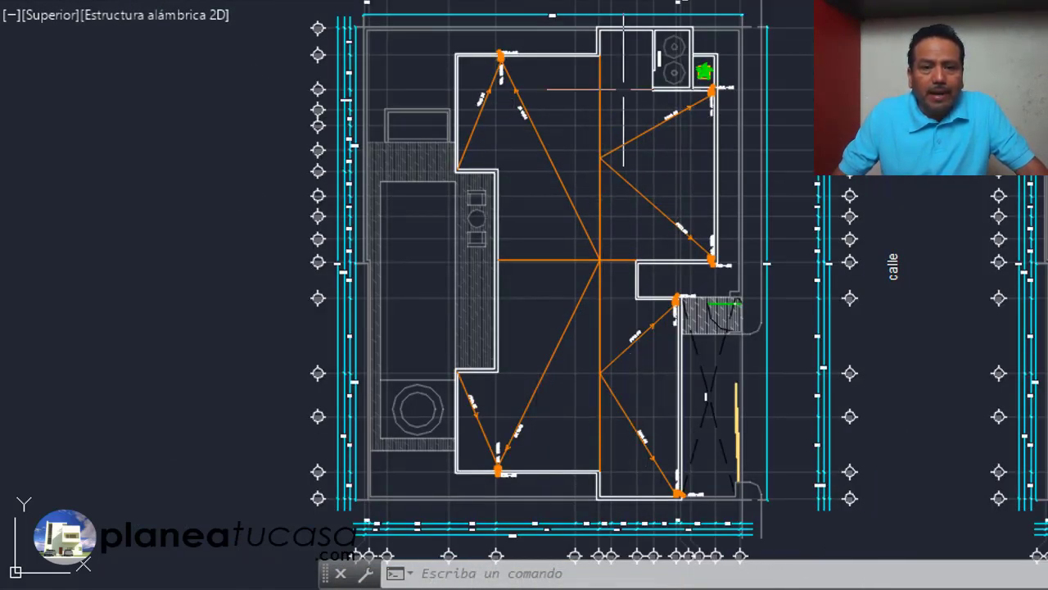
- Zoom out and move over to the PLANTA ALTA upper floor plan
scroll(599, 357, "down", 2)
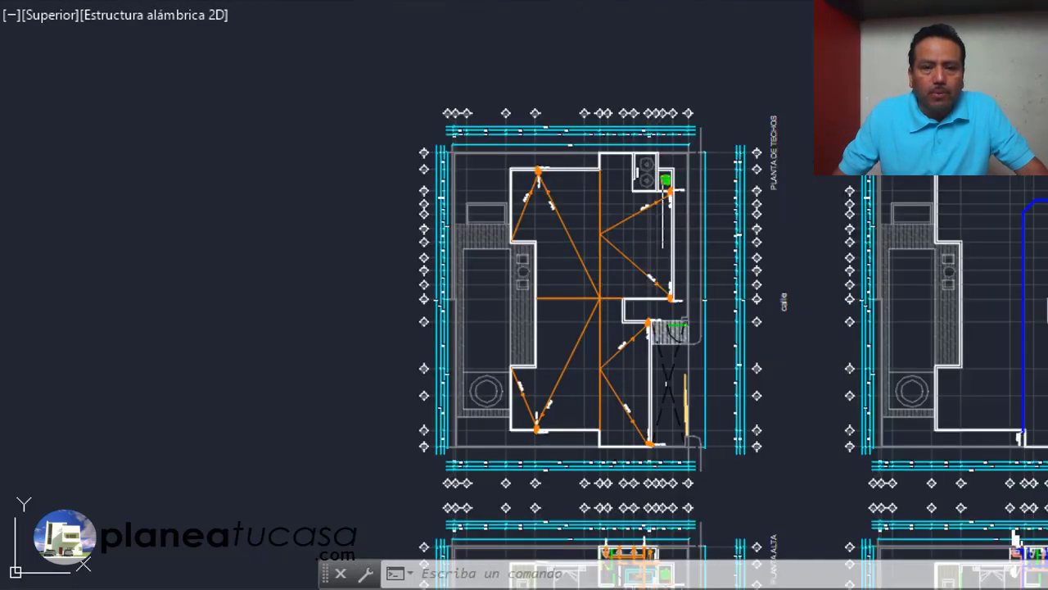
scroll(659, 177, "up", 4)
scroll(598, 221, "down", 2)
scroll(586, 246, "down", 2)
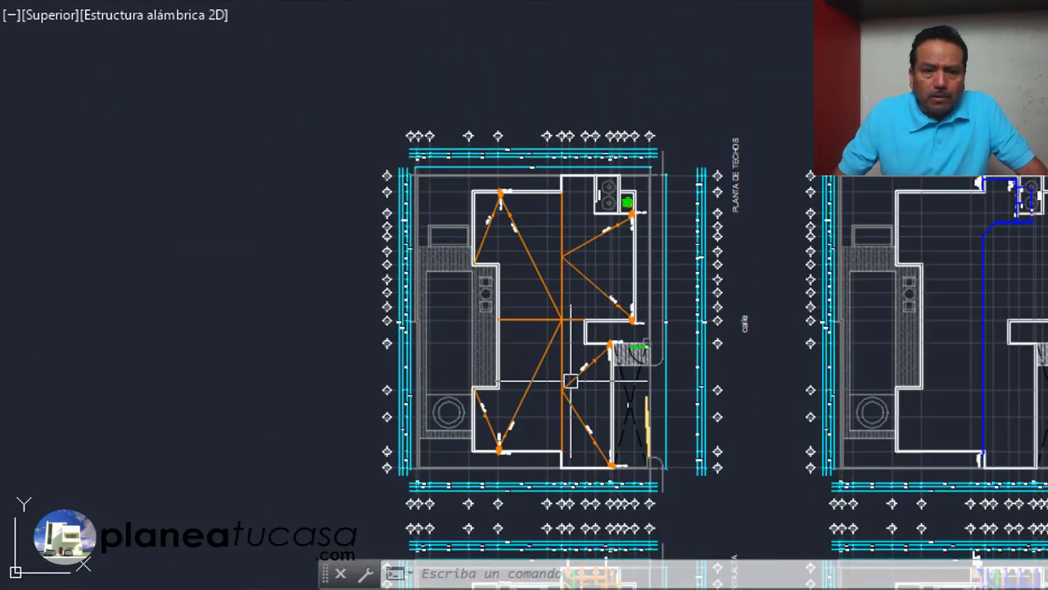
scroll(570, 380, "up", 2)
scroll(455, 98, "up", 2)
scroll(463, 95, "up", 2)
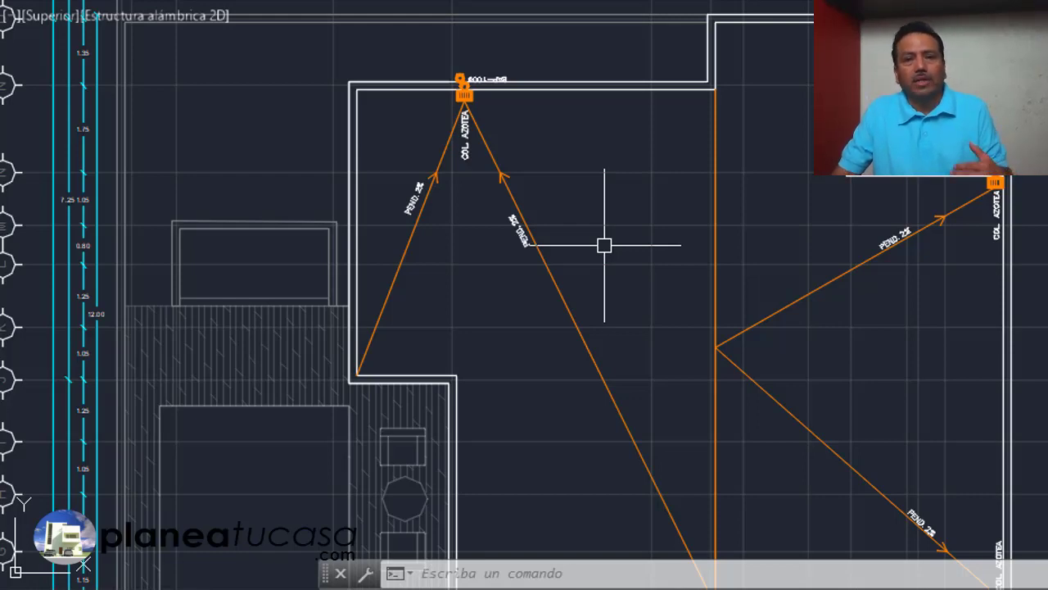
scroll(585, 131, "down", 10)
scroll(647, 354, "up", 4)
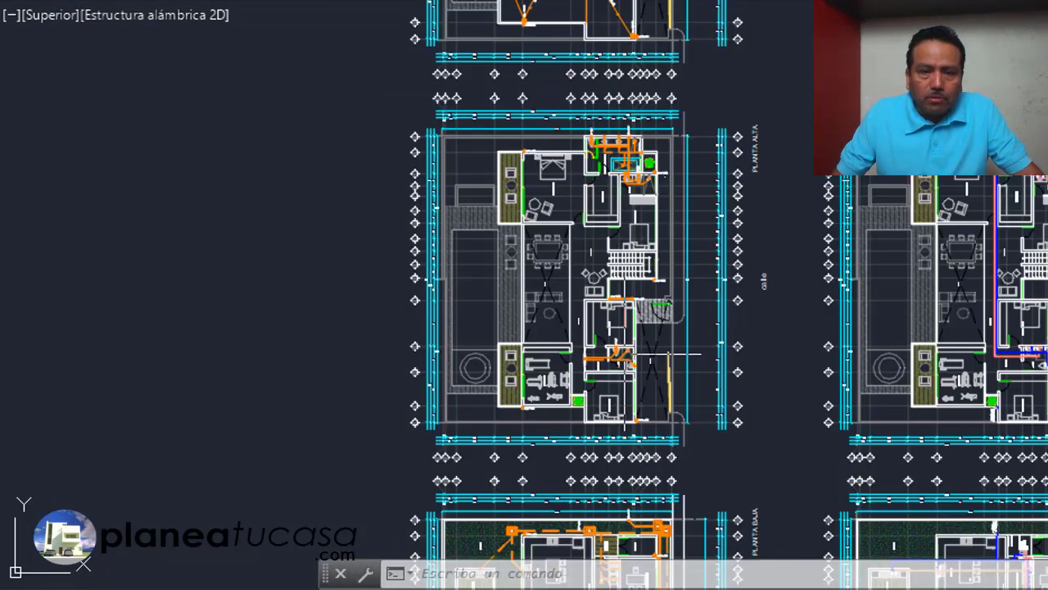
scroll(786, 143, "up", 4)
scroll(786, 143, "down", 5)
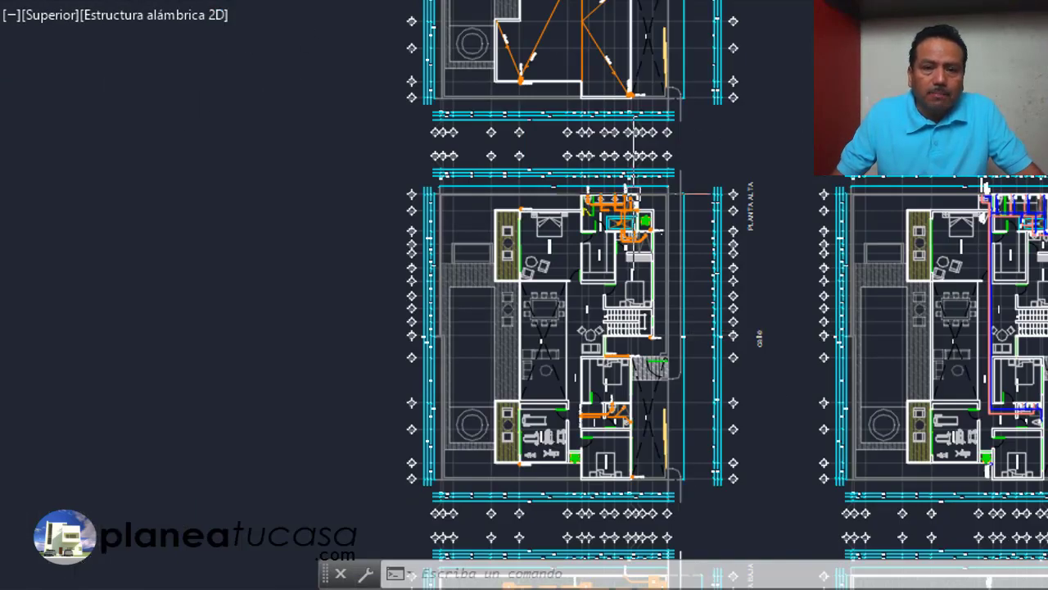
scroll(540, 201, "up", 7)
scroll(455, 259, "up", 4)
scroll(475, 238, "down", 3)
scroll(491, 213, "up", 4)
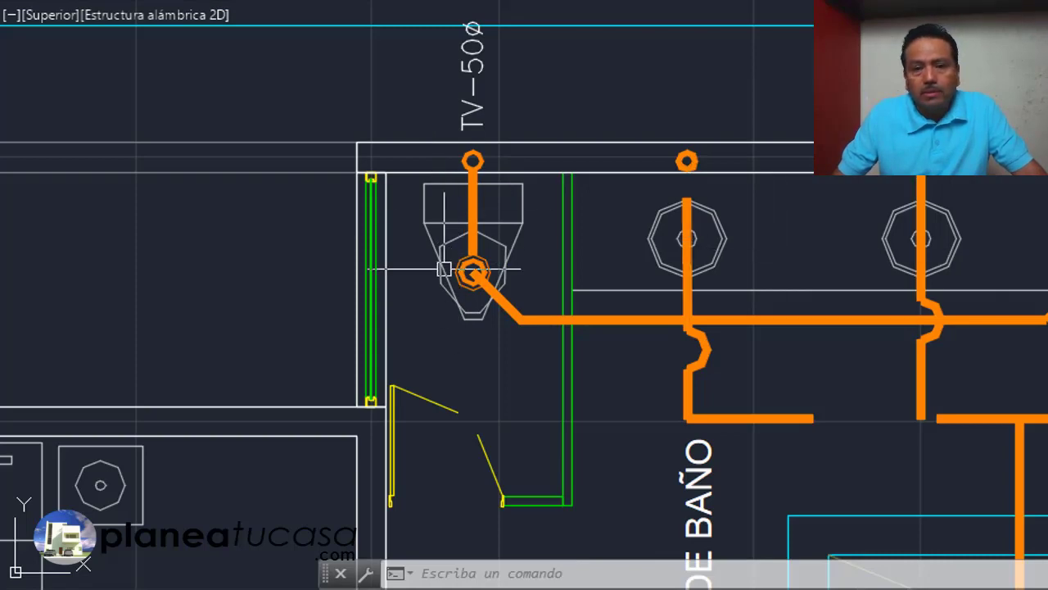
scroll(482, 256, "up", 2)
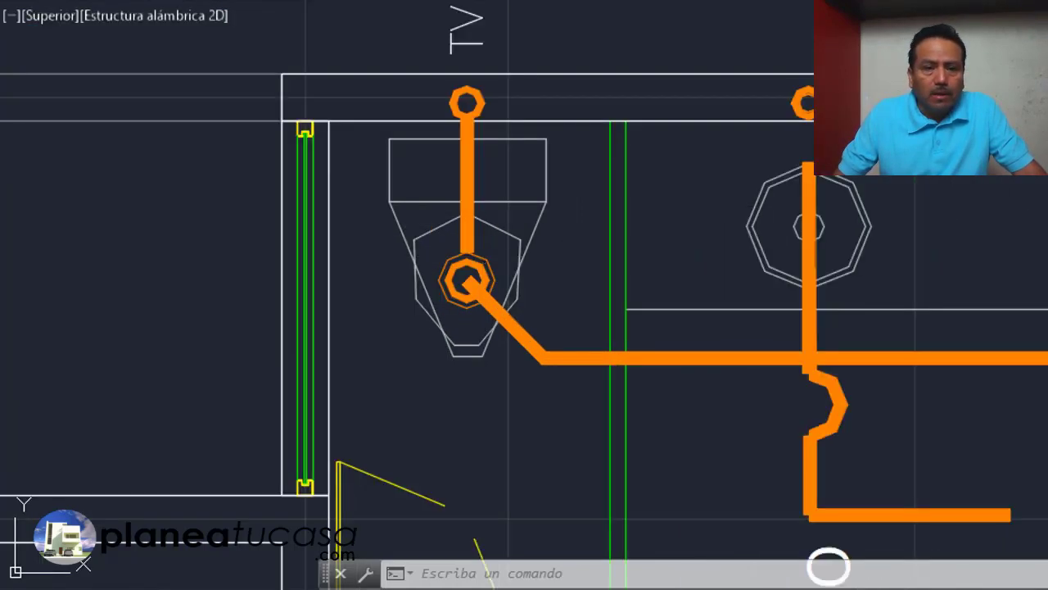
scroll(490, 264, "down", 4)
scroll(489, 264, "up", 2)
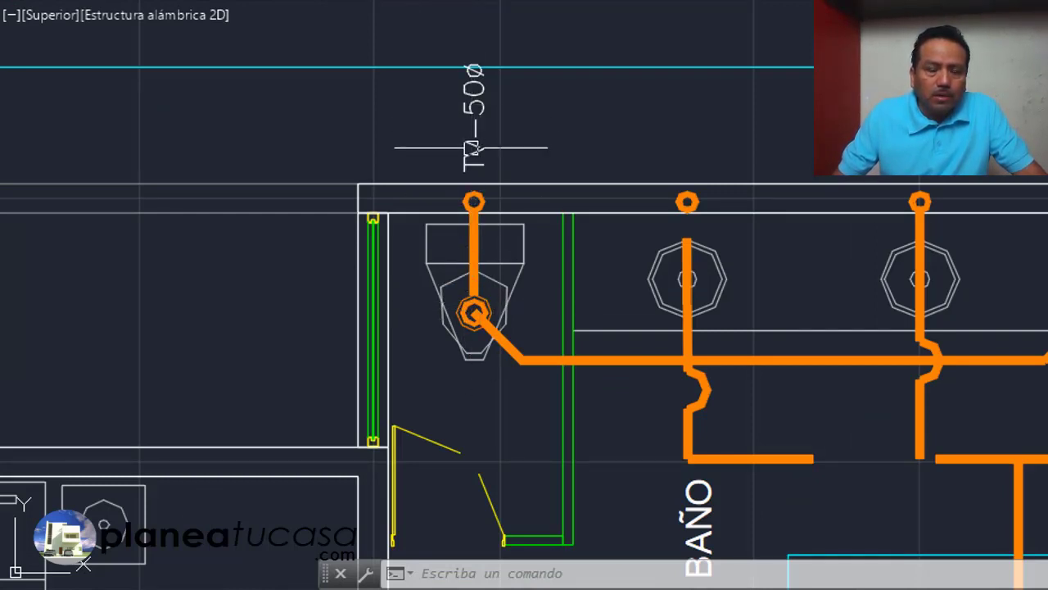
scroll(487, 319, "down", 3)
scroll(458, 301, "up", 3)
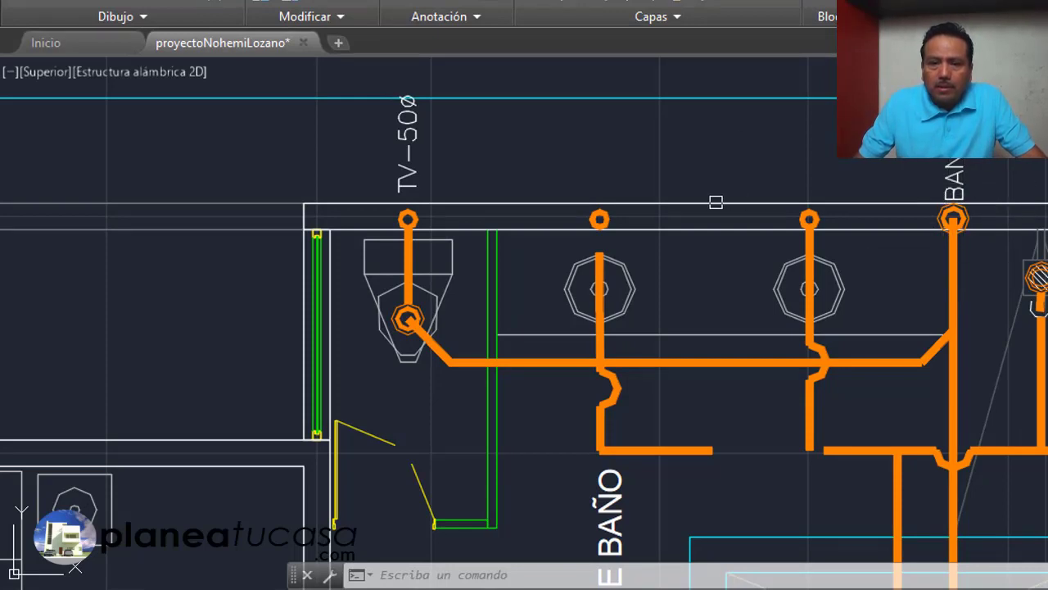
scroll(716, 202, "down", 4)
scroll(809, 484, "up", 4)
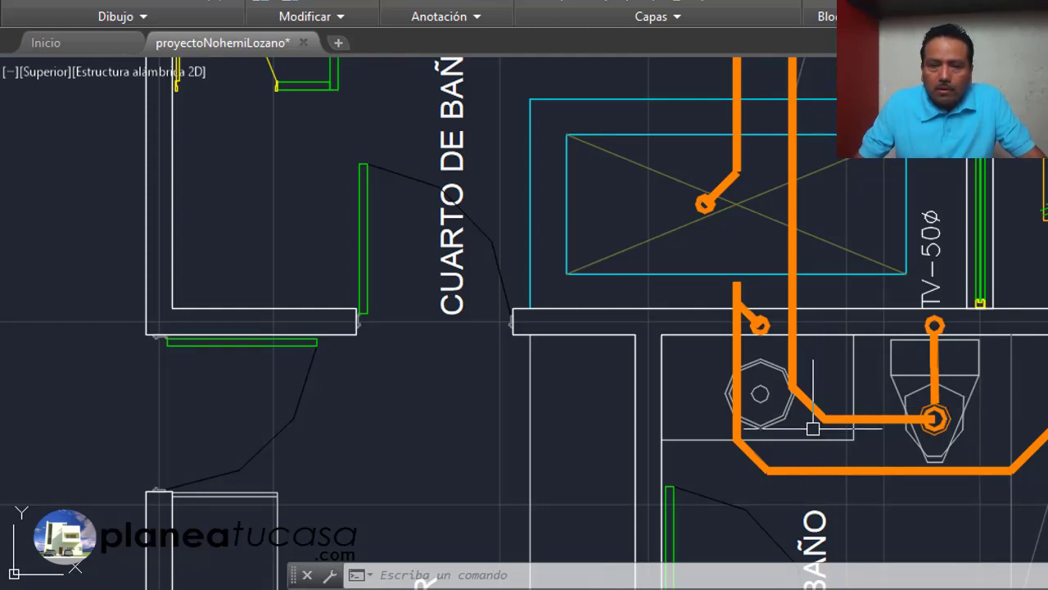
scroll(812, 428, "down", 4)
scroll(810, 190, "up", 2)
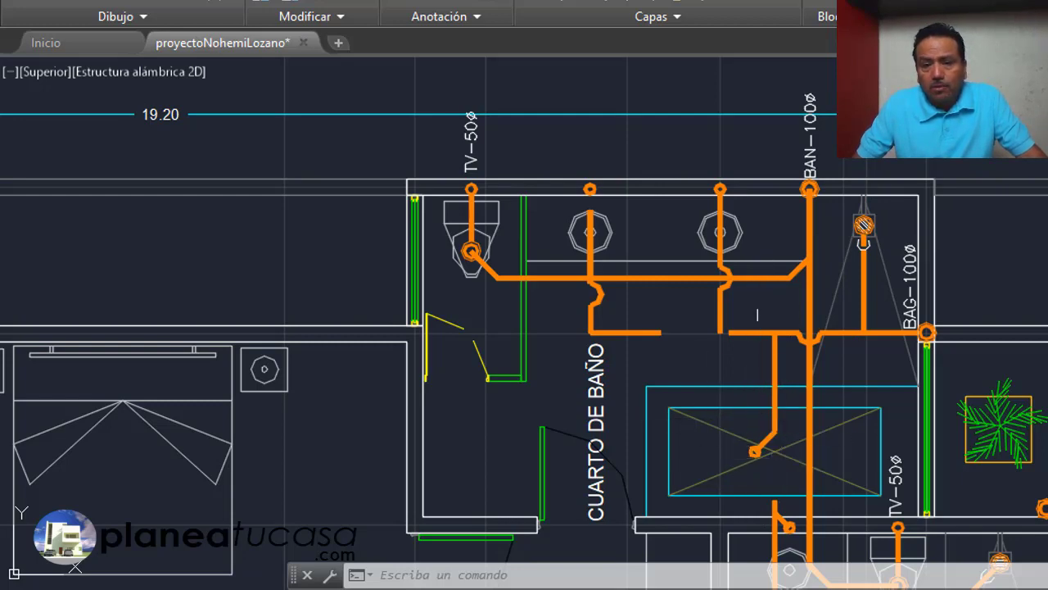
scroll(909, 328, "up", 2)
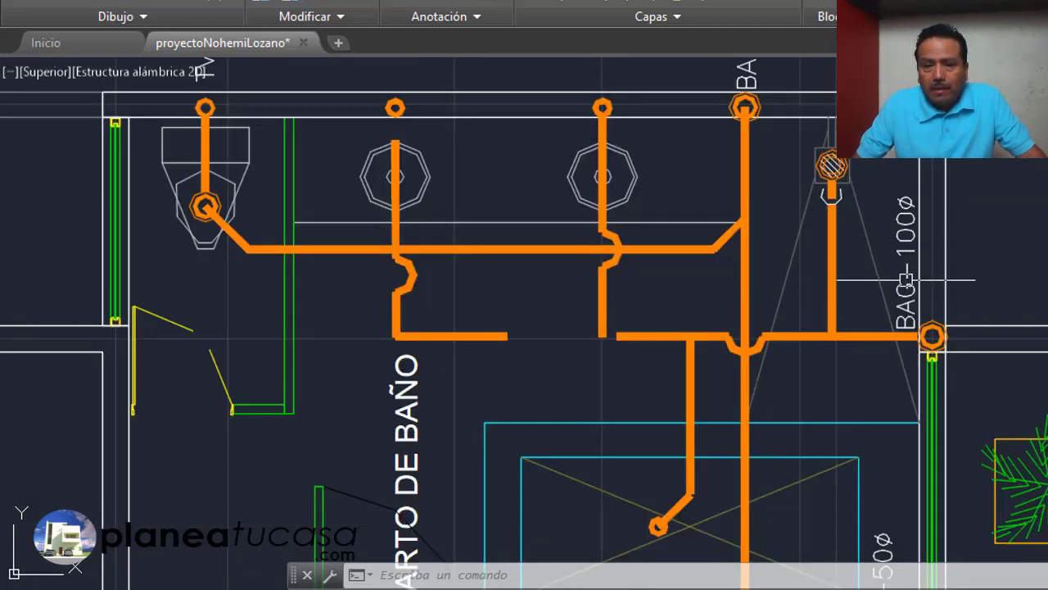
scroll(890, 249, "down", 5)
scroll(722, 393, "up", 2)
scroll(722, 394, "up", 2)
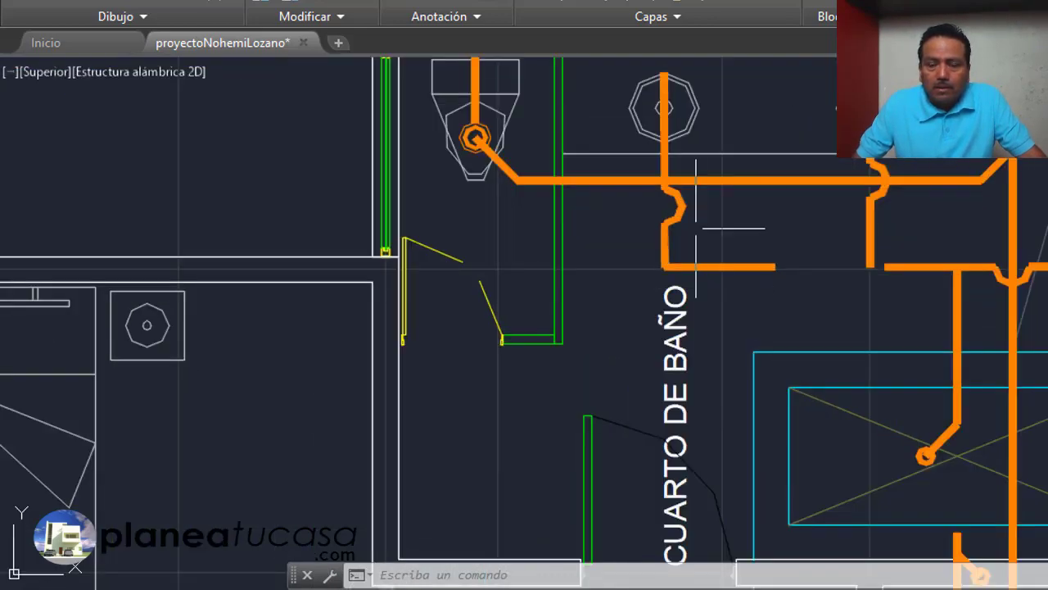
scroll(647, 221, "down", 5)
scroll(804, 250, "up", 4)
scroll(574, 454, "down", 1)
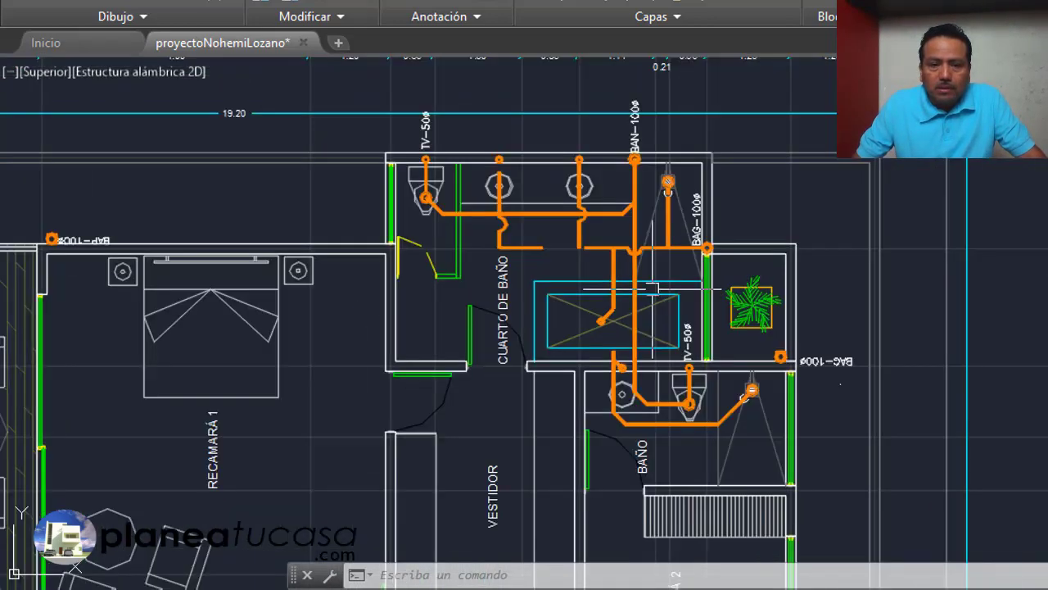
scroll(574, 455, "down", 2)
scroll(677, 370, "up", 3)
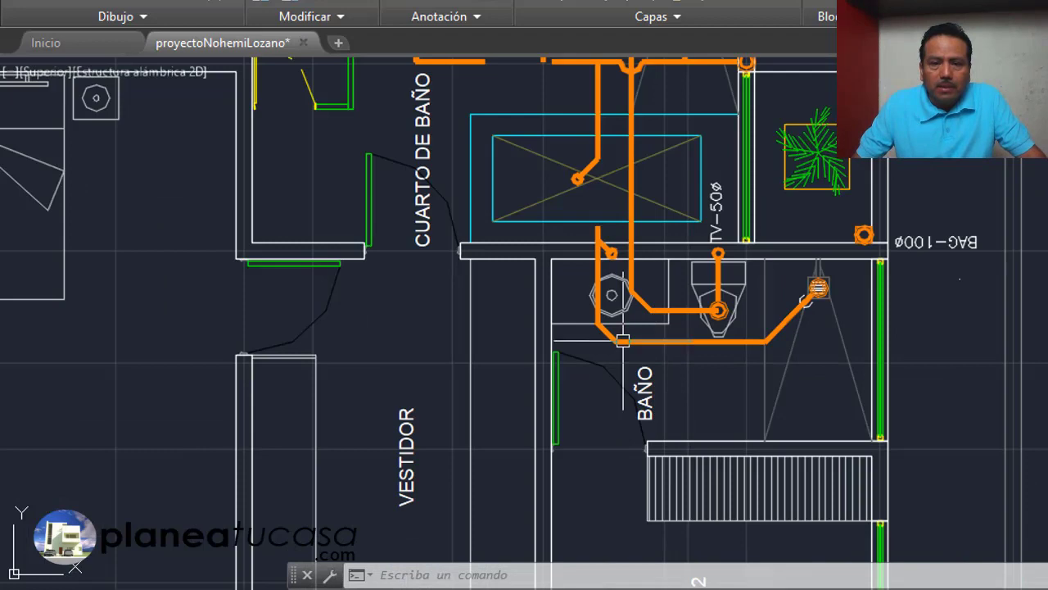
scroll(622, 340, "up", 2)
scroll(610, 328, "down", 2)
scroll(606, 335, "up", 3)
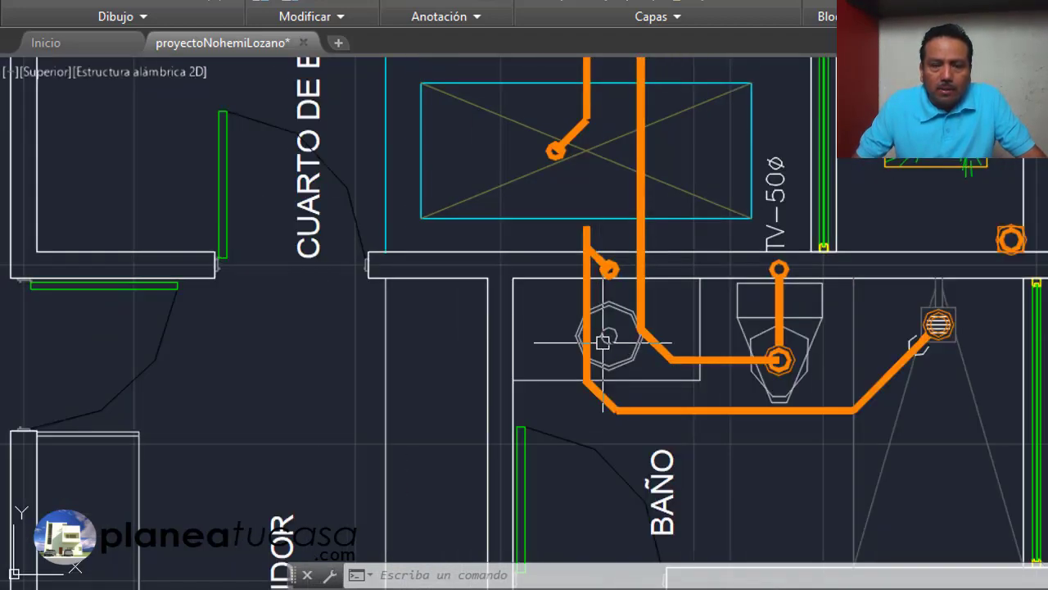
scroll(583, 393, "down", 2)
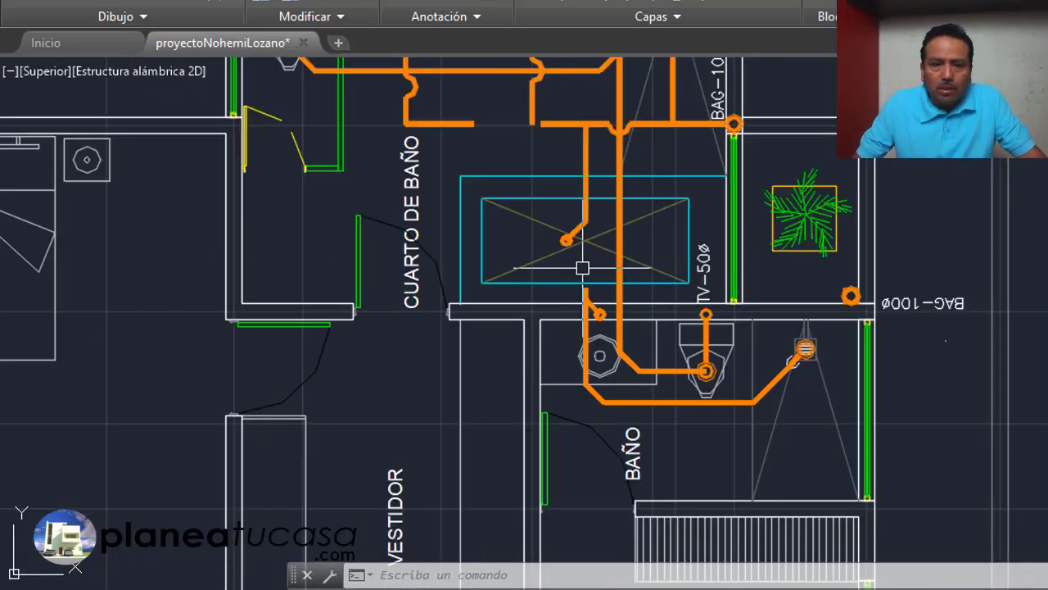
scroll(582, 268, "up", 2)
- Inspect the vertical drain pipe through the bathtub, then quick-save and clear the selection
left_click(577, 177)
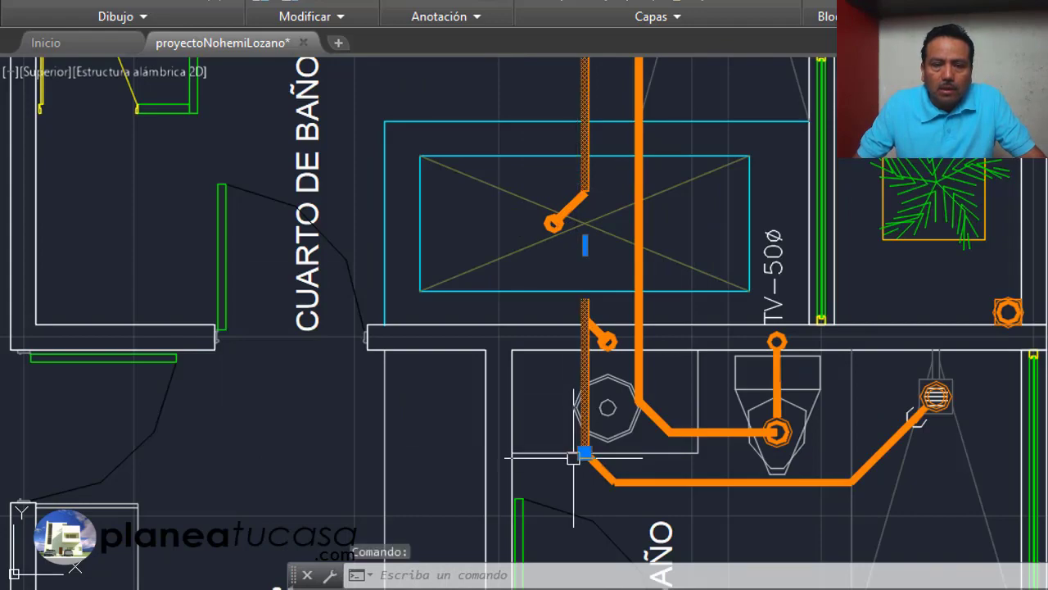
scroll(576, 451, "down", 4)
scroll(576, 310, "up", 2)
scroll(576, 310, "down", 2)
scroll(582, 375, "up", 2)
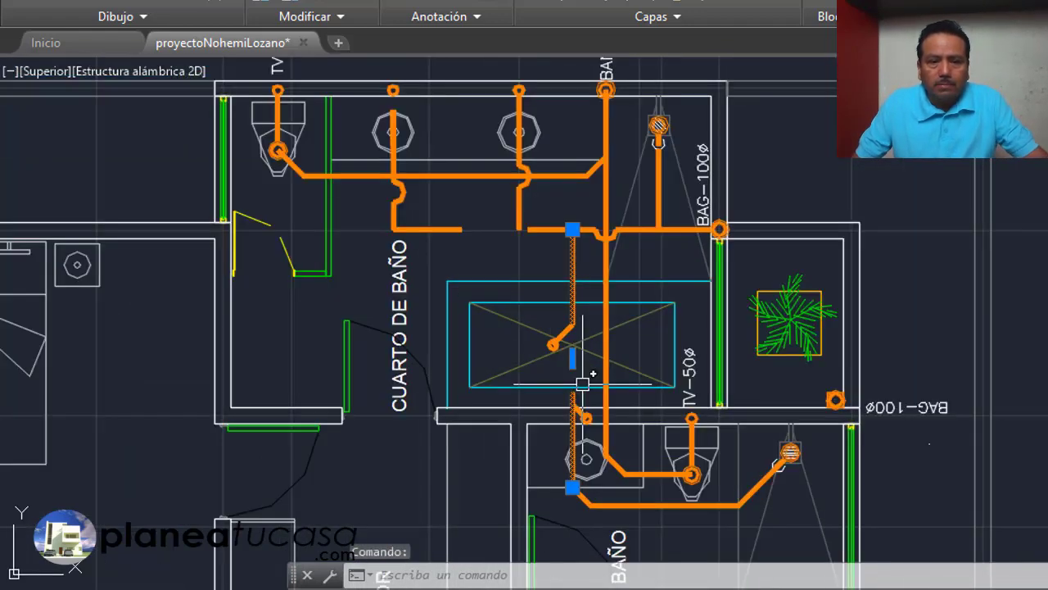
key("ctrl+s")
key("Escape")
- Zoom around the two bathrooms to review their orange drainage and BAG-100Ø downpipes
scroll(583, 383, "down", 2)
scroll(577, 377, "up", 2)
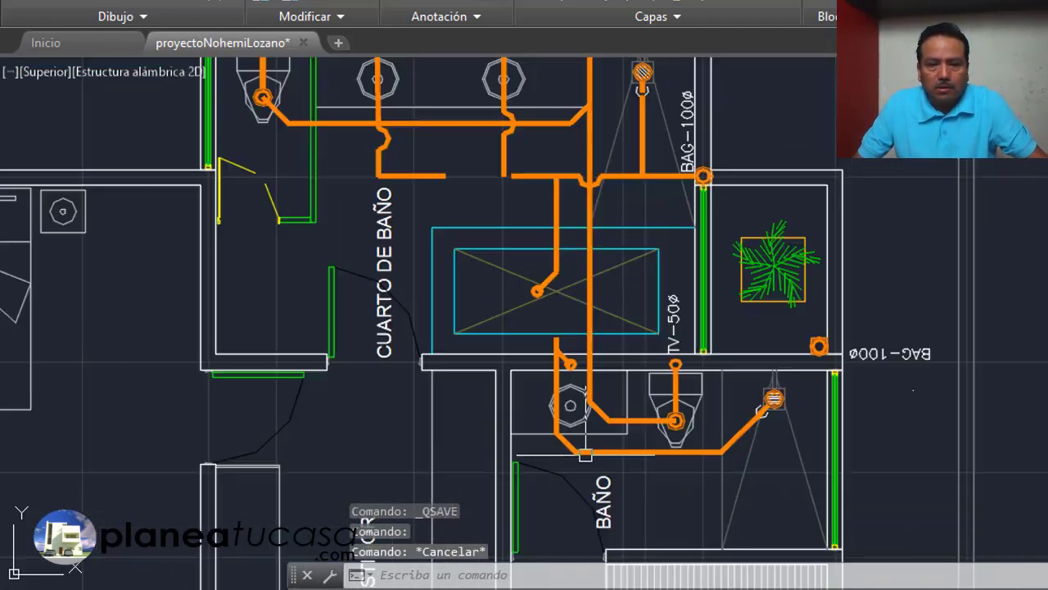
scroll(679, 443, "up", 2)
scroll(778, 385, "down", 2)
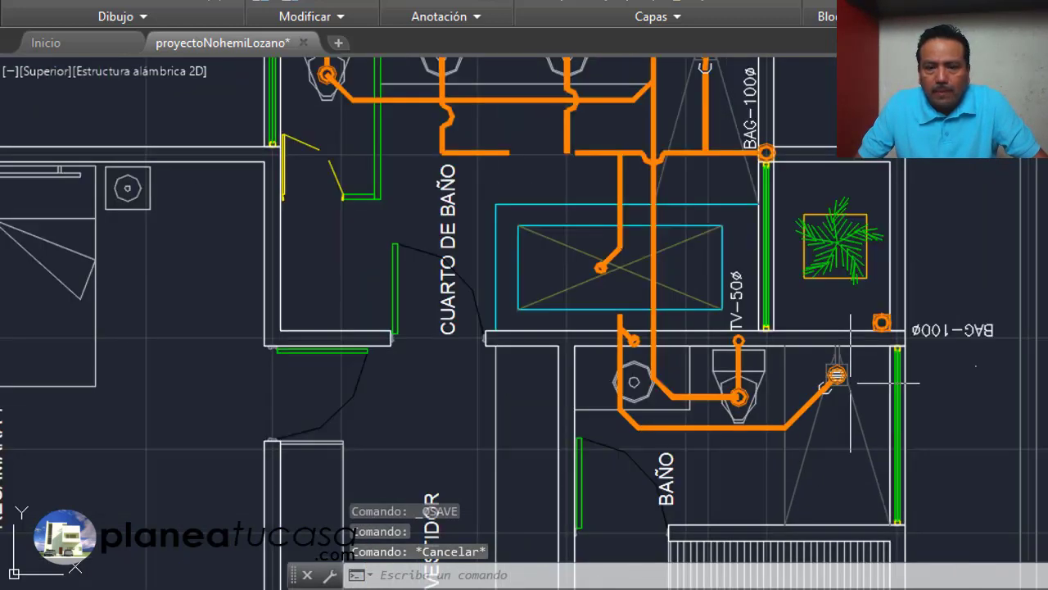
scroll(853, 373, "up", 2)
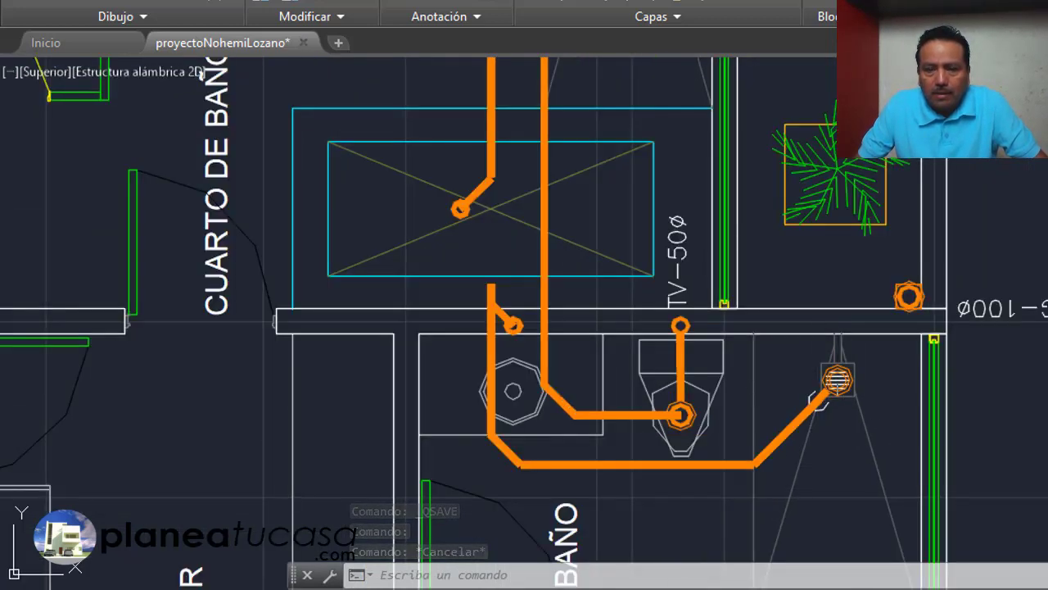
scroll(818, 380, "down", 2)
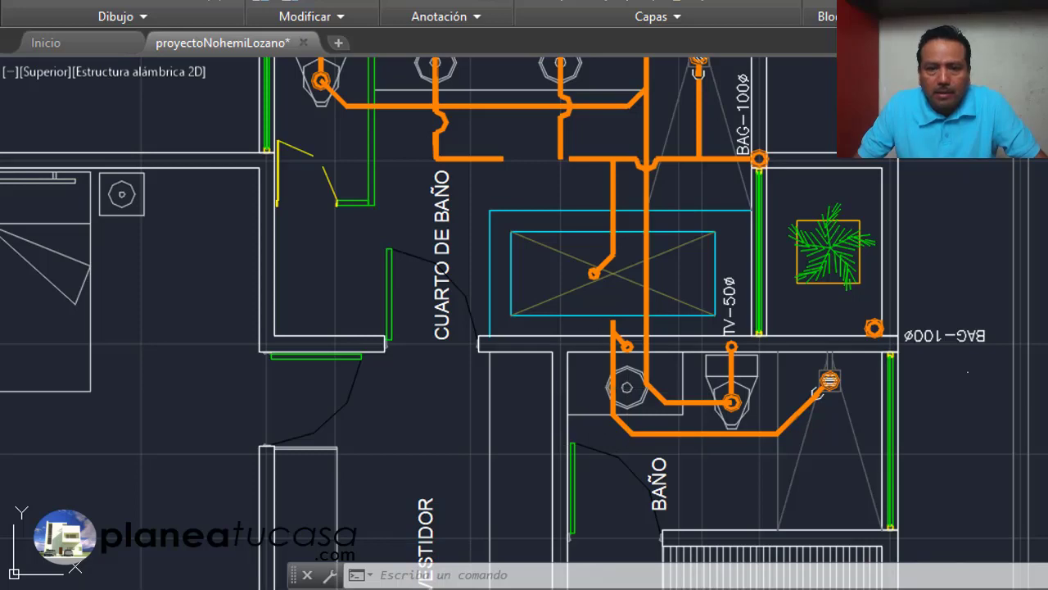
scroll(712, 374, "down", 3)
scroll(713, 374, "down", 1)
scroll(773, 367, "up", 4)
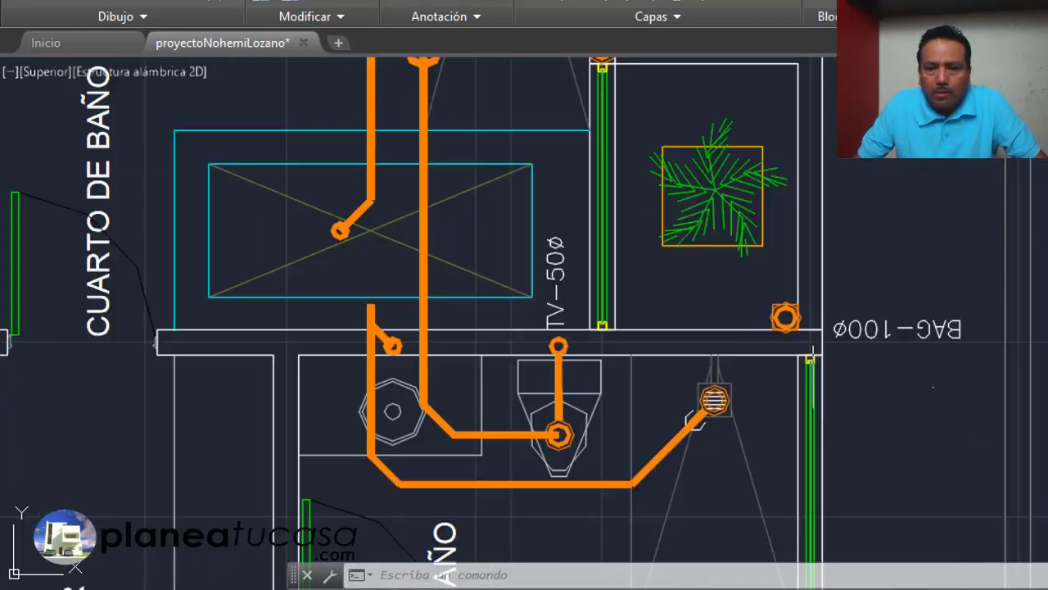
scroll(772, 367, "up", 4)
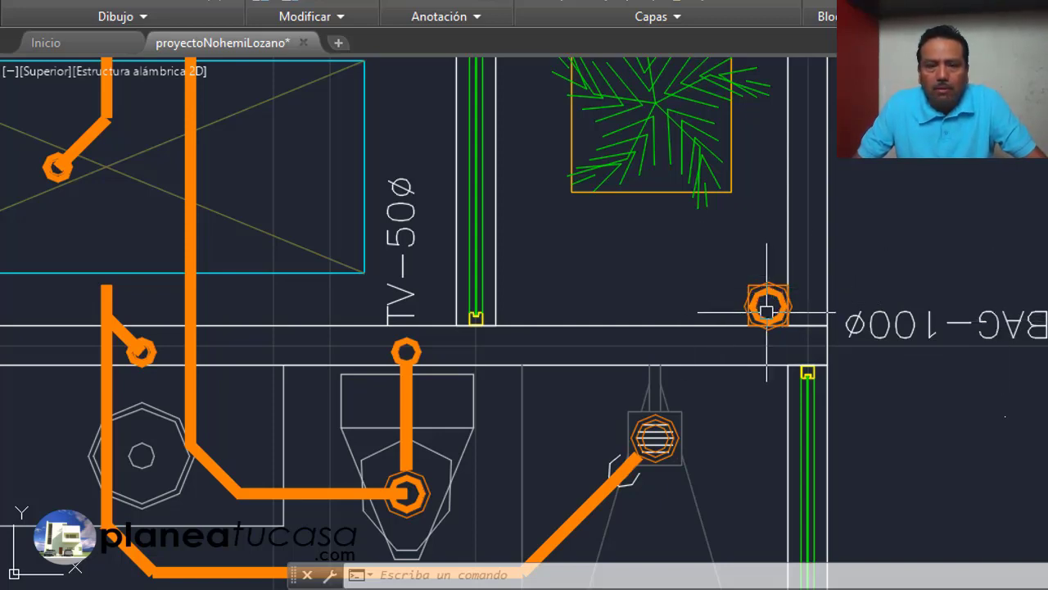
scroll(766, 310, "down", 3)
- Zoom out from the upper floor plan to see the whole sheet
scroll(737, 307, "down", 1)
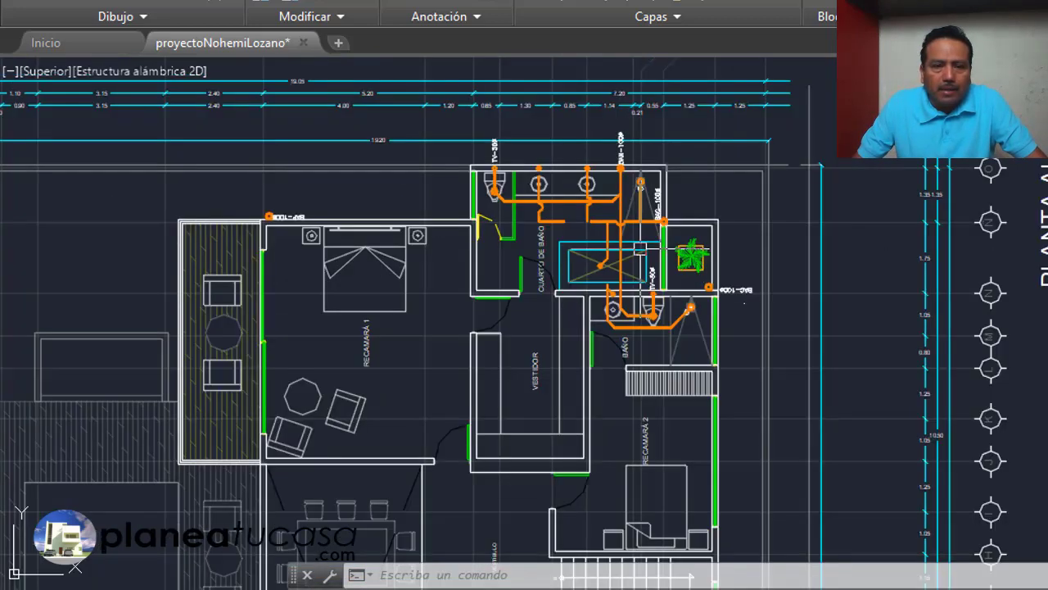
scroll(706, 280, "down", 1)
scroll(405, 230, "up", 3)
scroll(538, 222, "up", 2)
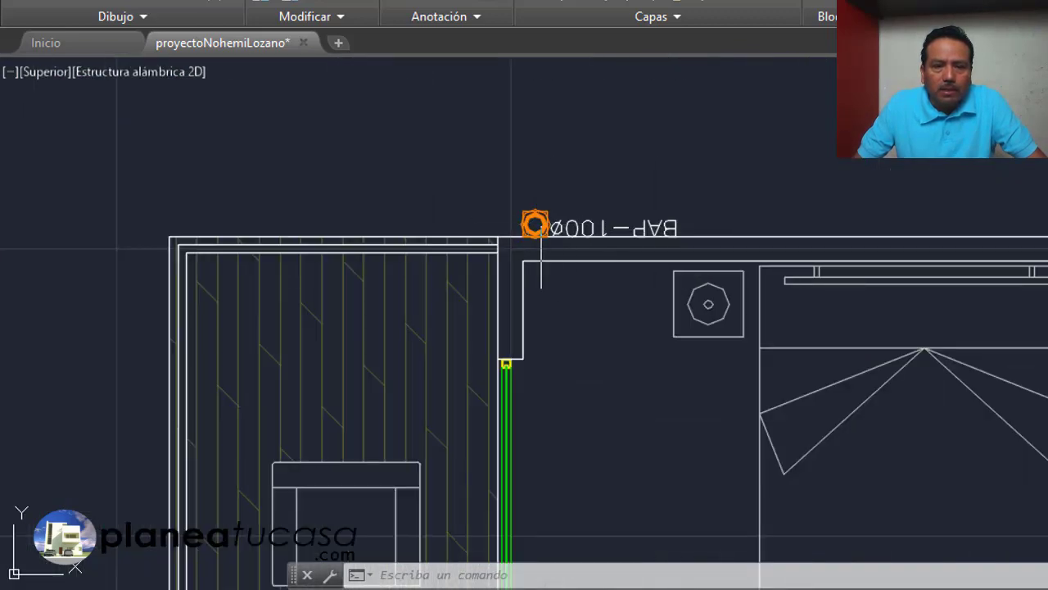
scroll(545, 219, "down", 2)
scroll(545, 220, "down", 2)
scroll(717, 274, "down", 1)
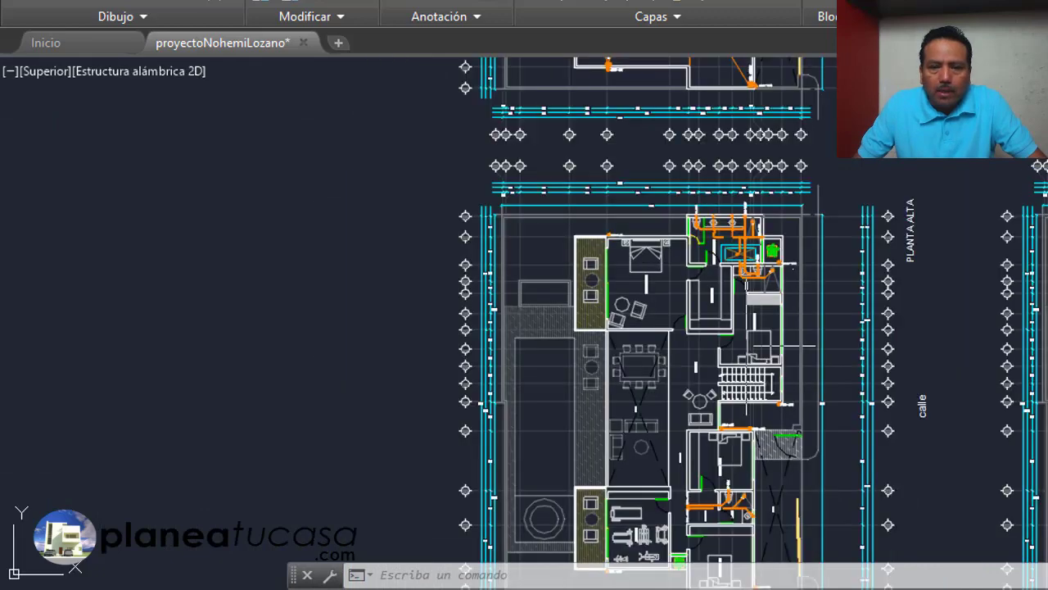
scroll(748, 397, "up", 2)
scroll(737, 398, "down", 2)
scroll(733, 398, "down", 2)
scroll(728, 399, "up", 5)
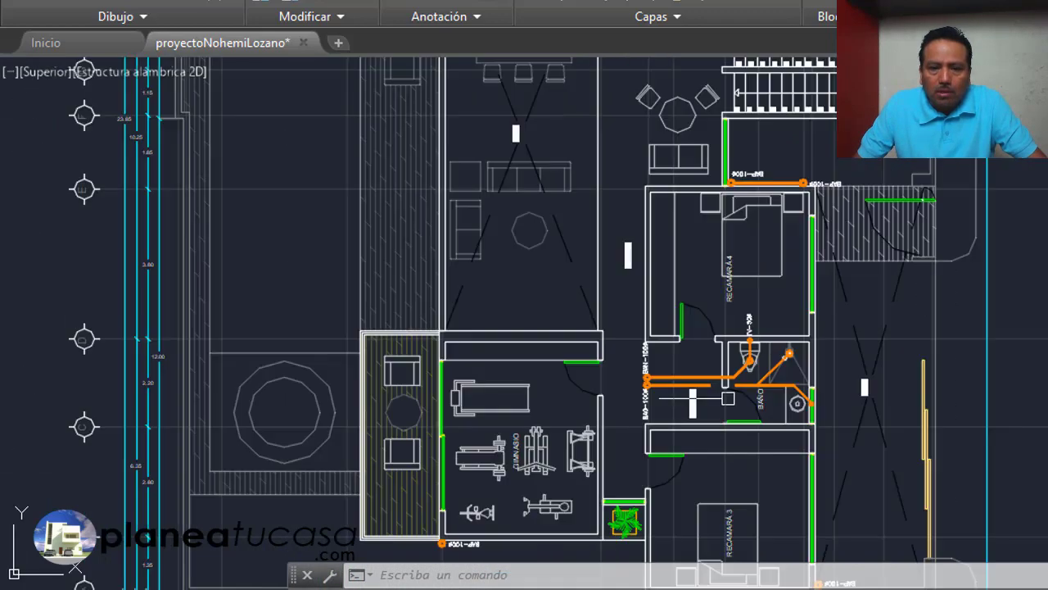
scroll(728, 399, "up", 4)
scroll(859, 335, "up", 2)
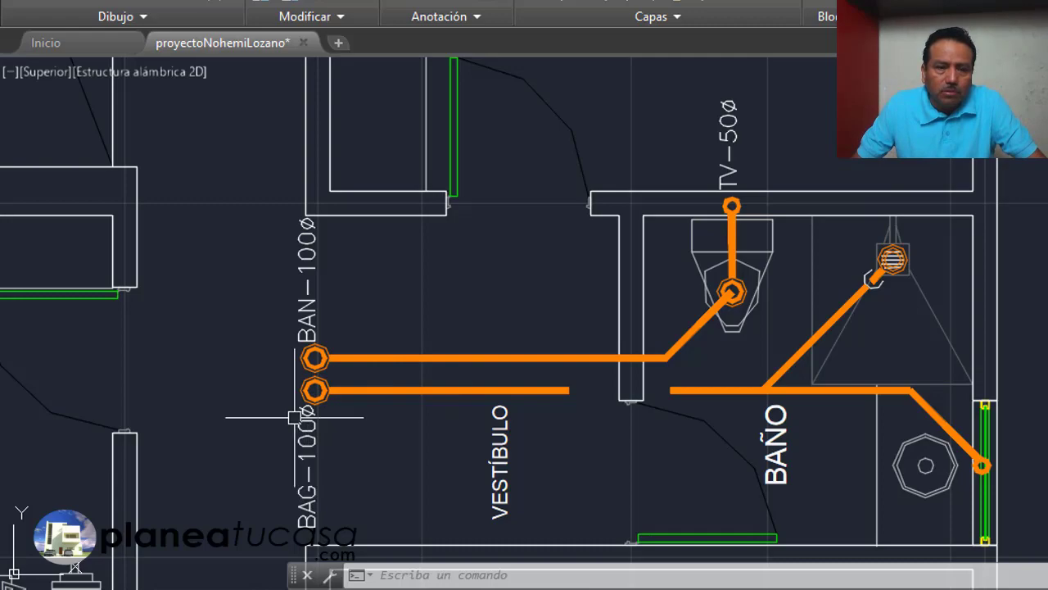
- Zoom into PLANTA BAJA to show its orange drain lines and water runs
scroll(414, 346, "down", 5)
scroll(414, 347, "up", 1)
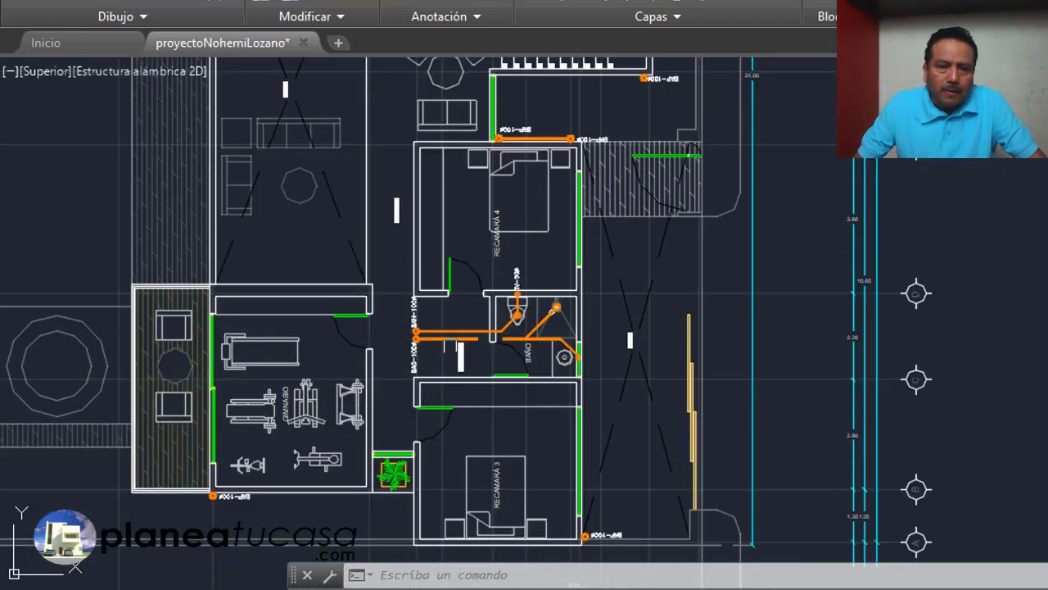
scroll(413, 286, "down", 2)
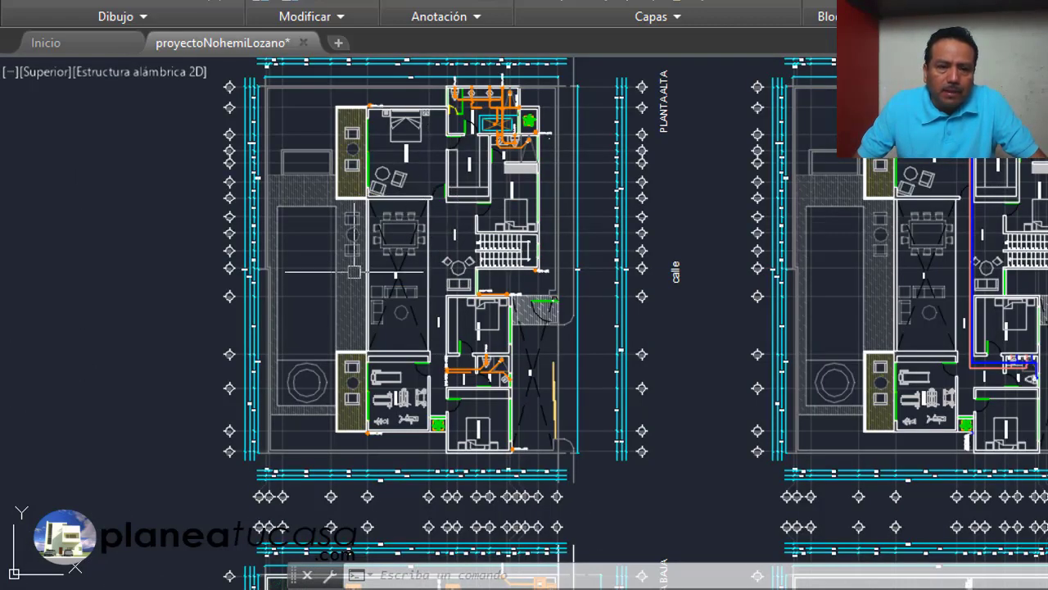
scroll(475, 361, "up", 6)
scroll(377, 397, "up", 4)
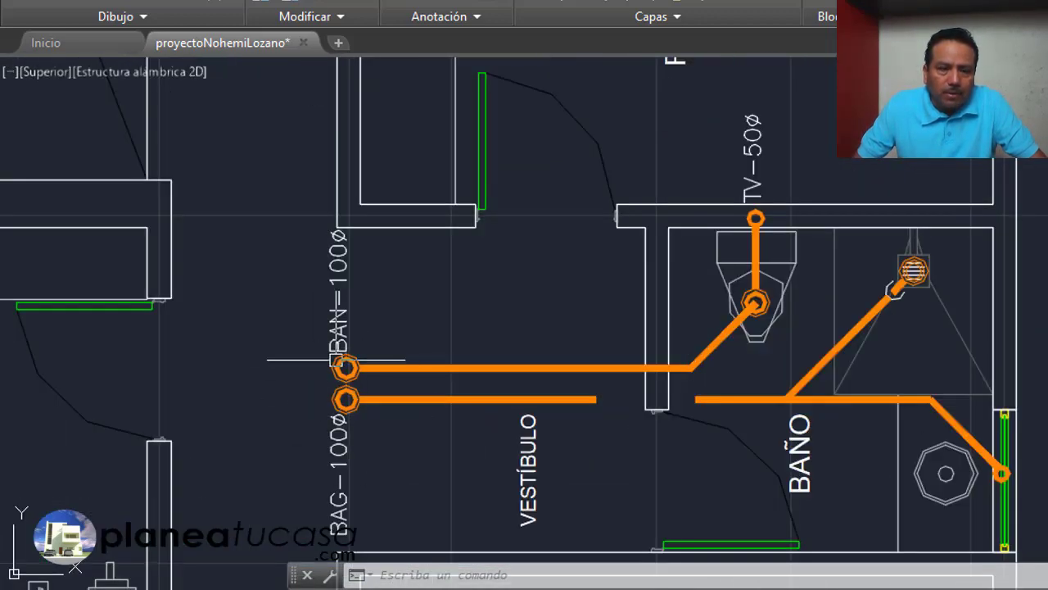
scroll(353, 381, "down", 3)
scroll(354, 385, "down", 2)
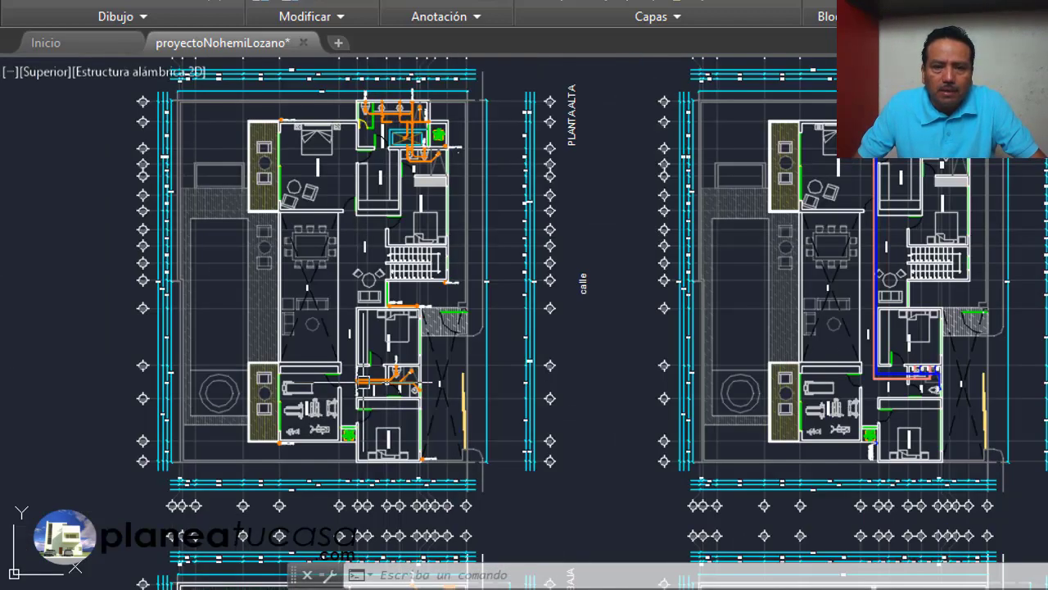
scroll(356, 389, "down", 1)
scroll(361, 395, "down", 2)
scroll(362, 397, "up", 2)
scroll(381, 410, "up", 2)
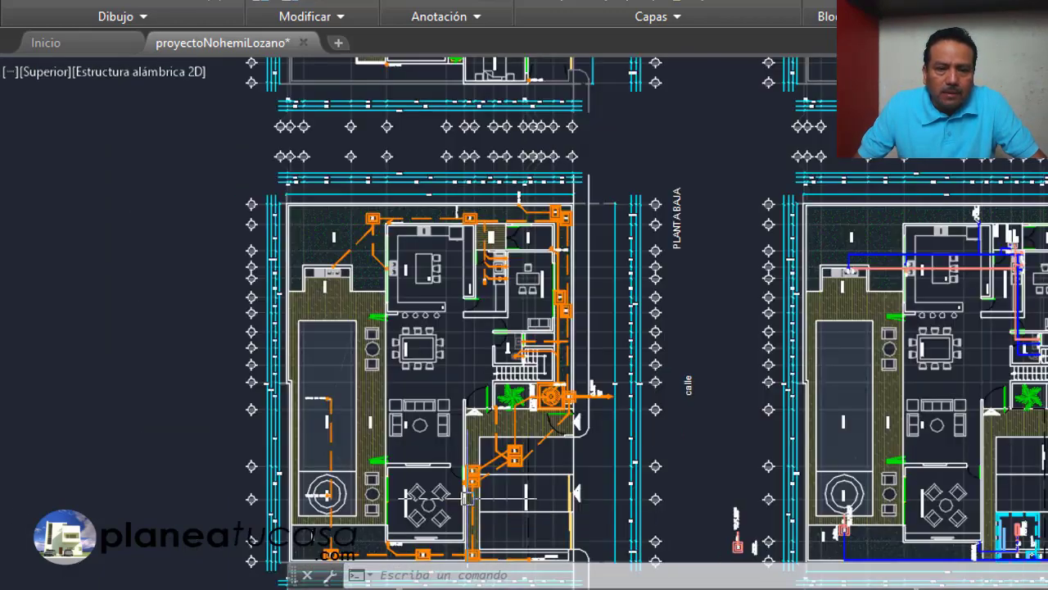
scroll(409, 427, "up", 3)
scroll(434, 446, "up", 2)
scroll(459, 449, "up", 2)
scroll(487, 447, "up", 2)
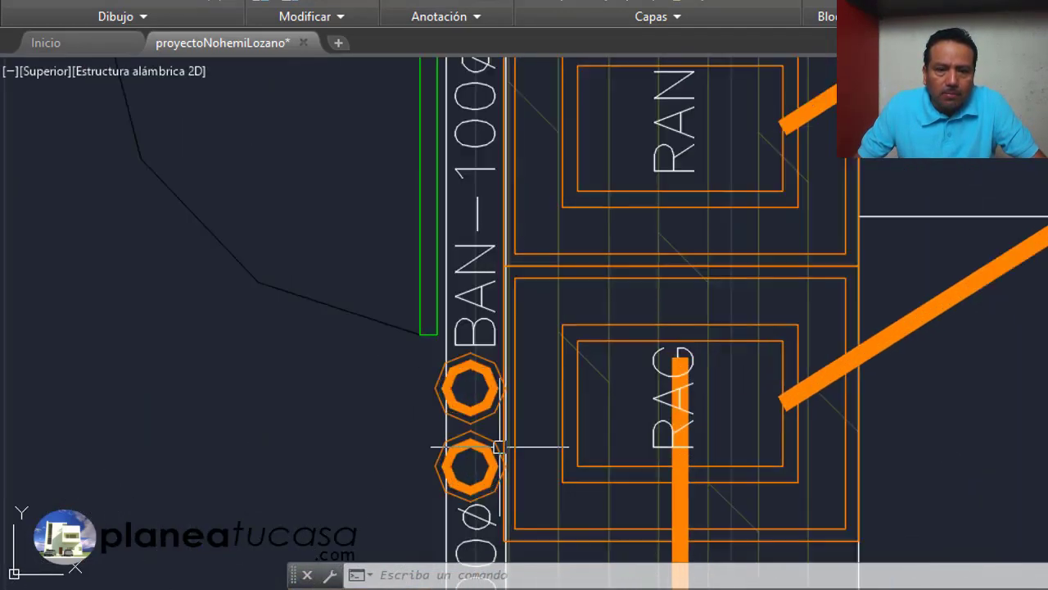
scroll(488, 296, "down", 3)
scroll(482, 419, "up", 2)
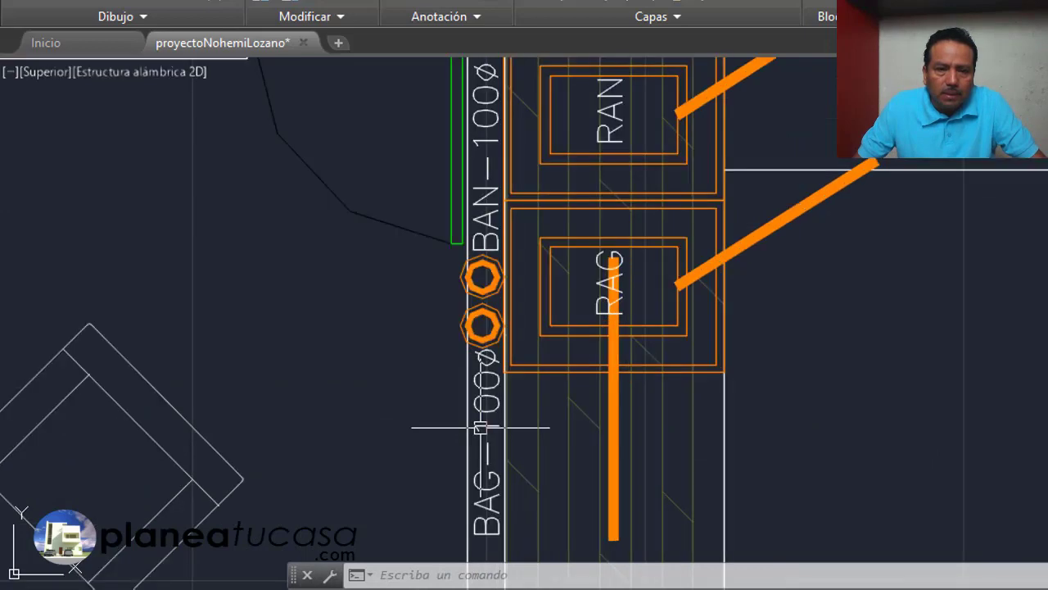
scroll(485, 430, "down", 2)
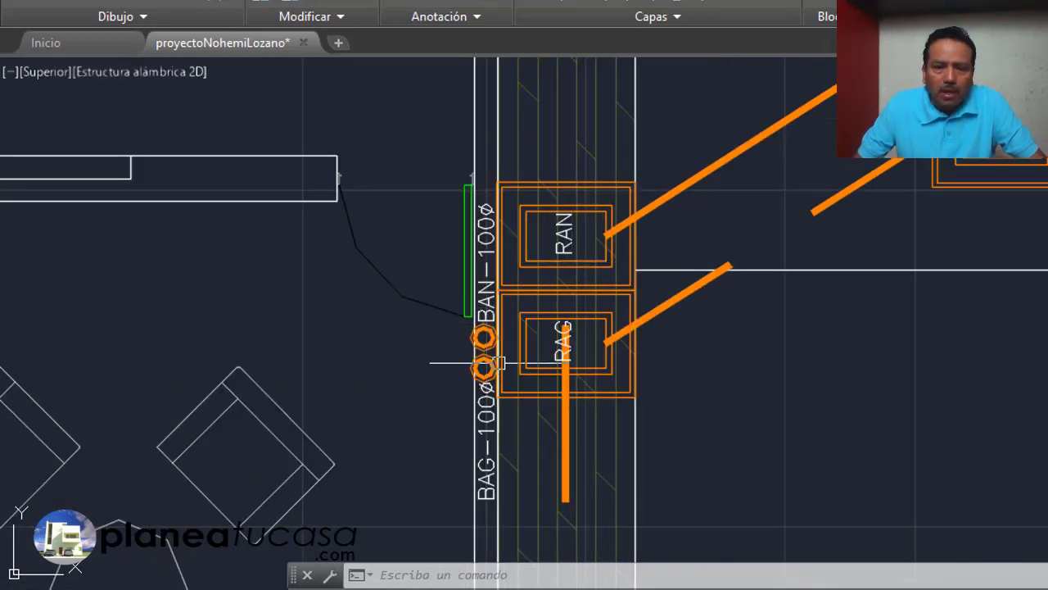
scroll(485, 410, "down", 4)
scroll(483, 410, "up", 2)
scroll(479, 417, "up", 3)
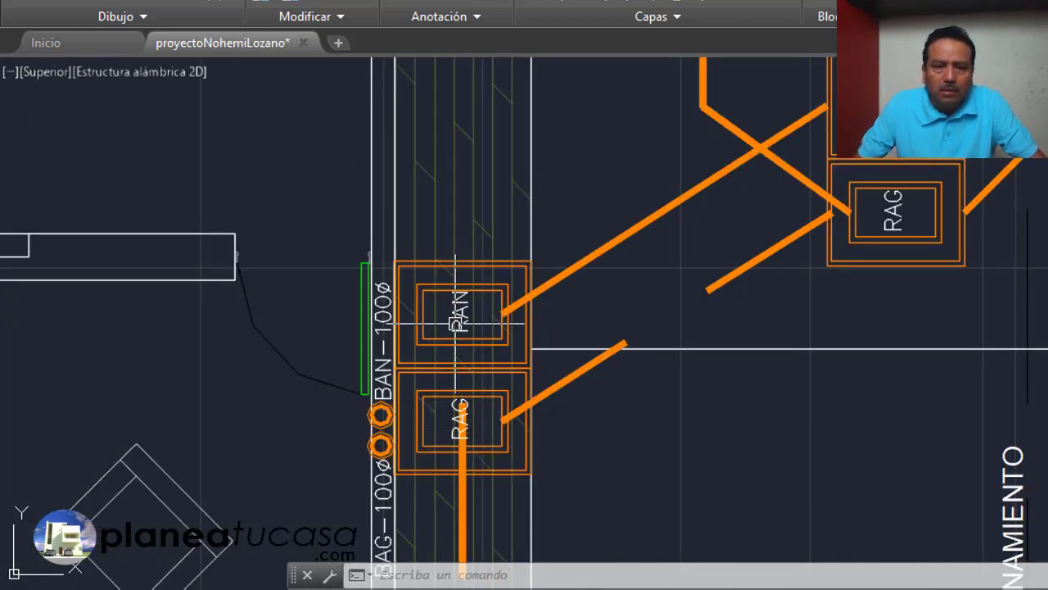
scroll(451, 326, "down", 2)
scroll(452, 326, "down", 2)
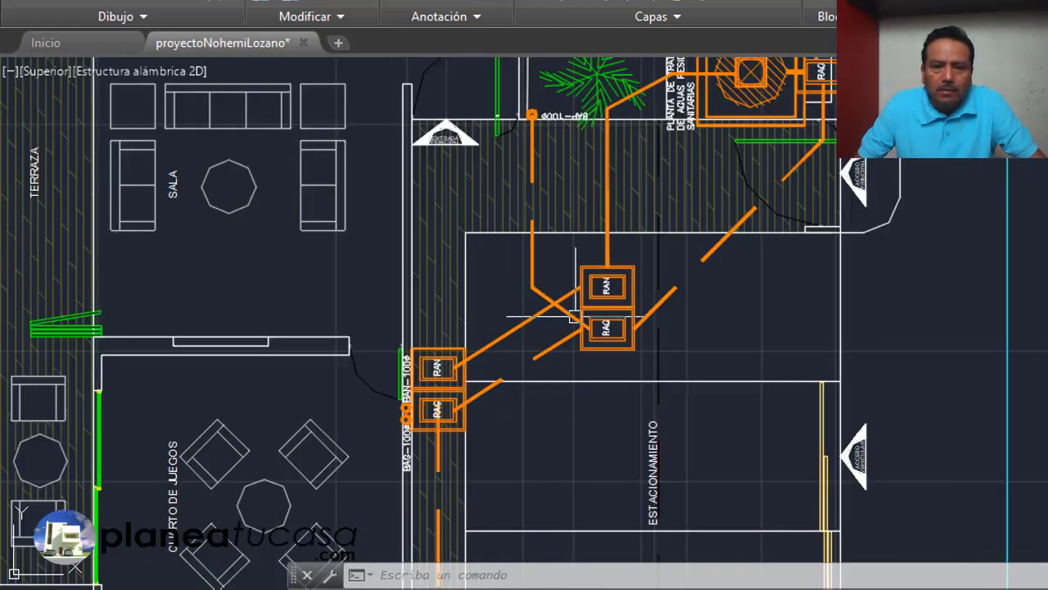
scroll(631, 303, "up", 2)
scroll(573, 278, "up", 3)
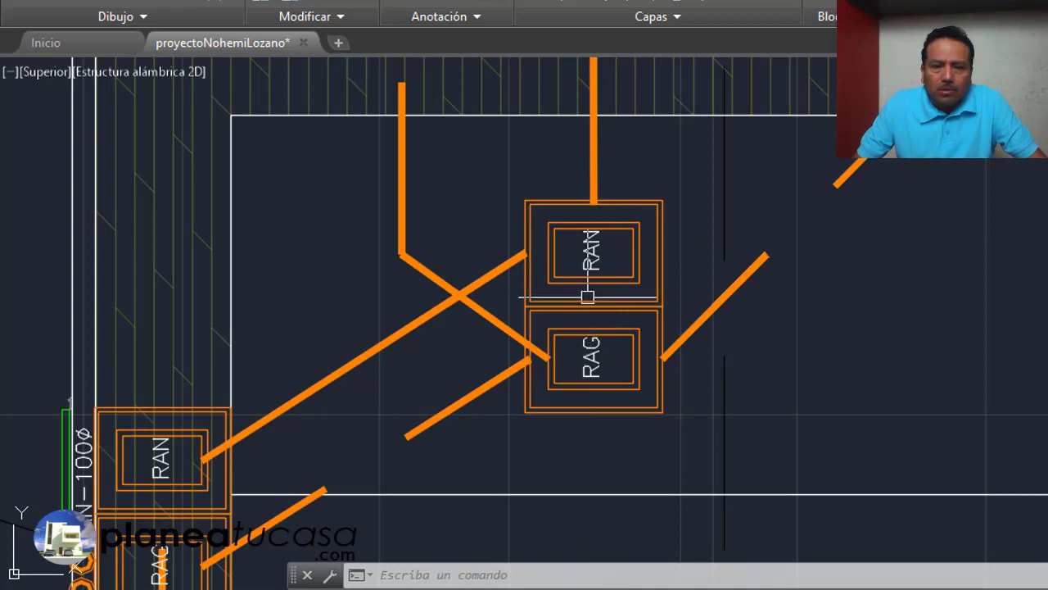
scroll(536, 350, "down", 3)
scroll(524, 368, "down", 1)
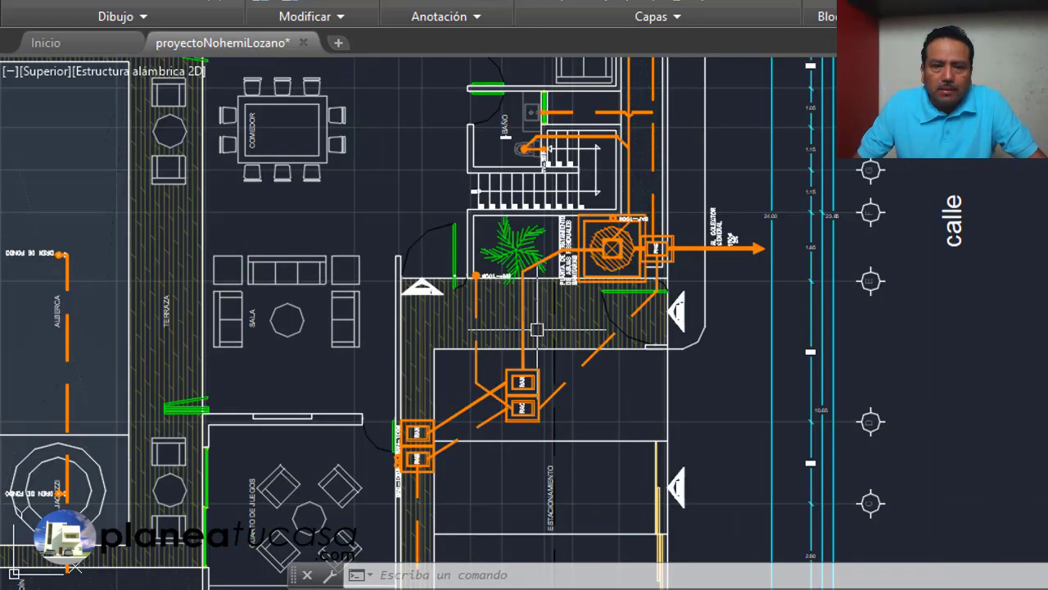
scroll(507, 385, "up", 1)
scroll(505, 393, "up", 2)
scroll(526, 420, "down", 2)
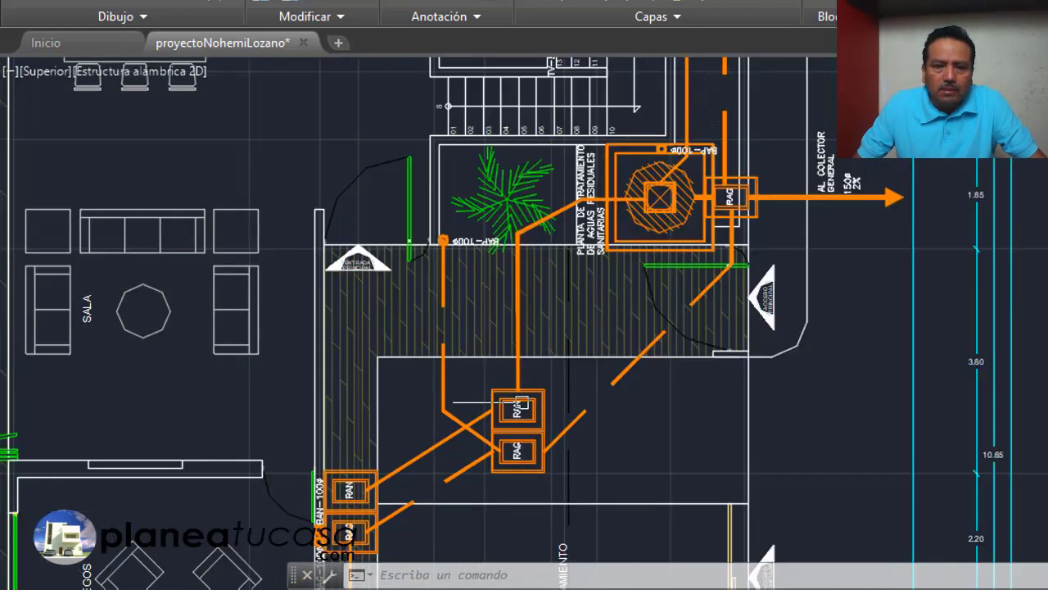
scroll(522, 353, "up", 2)
scroll(523, 344, "down", 2)
scroll(553, 263, "up", 2)
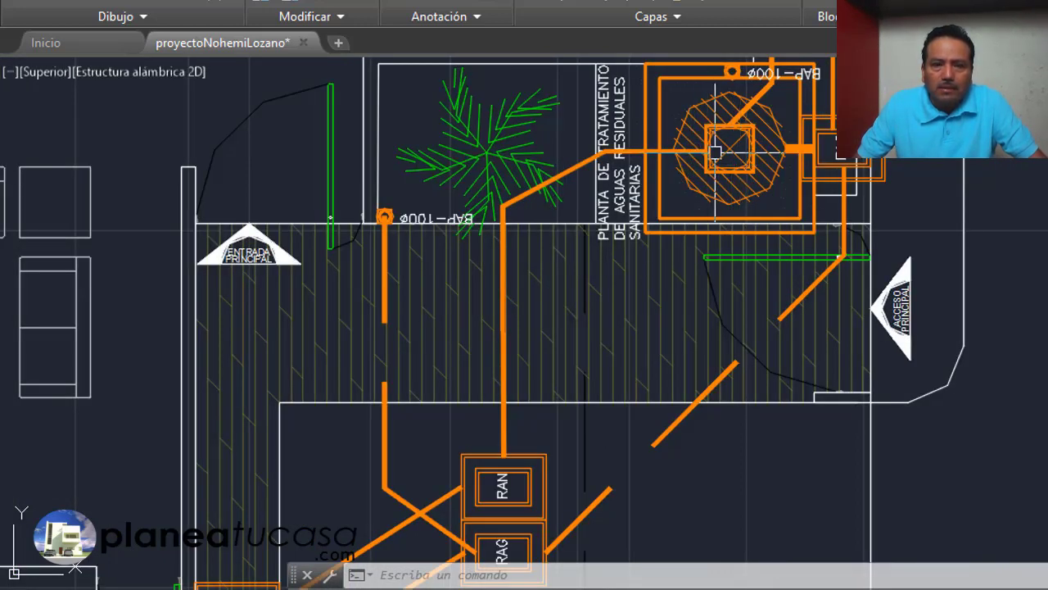
scroll(647, 152, "down", 2)
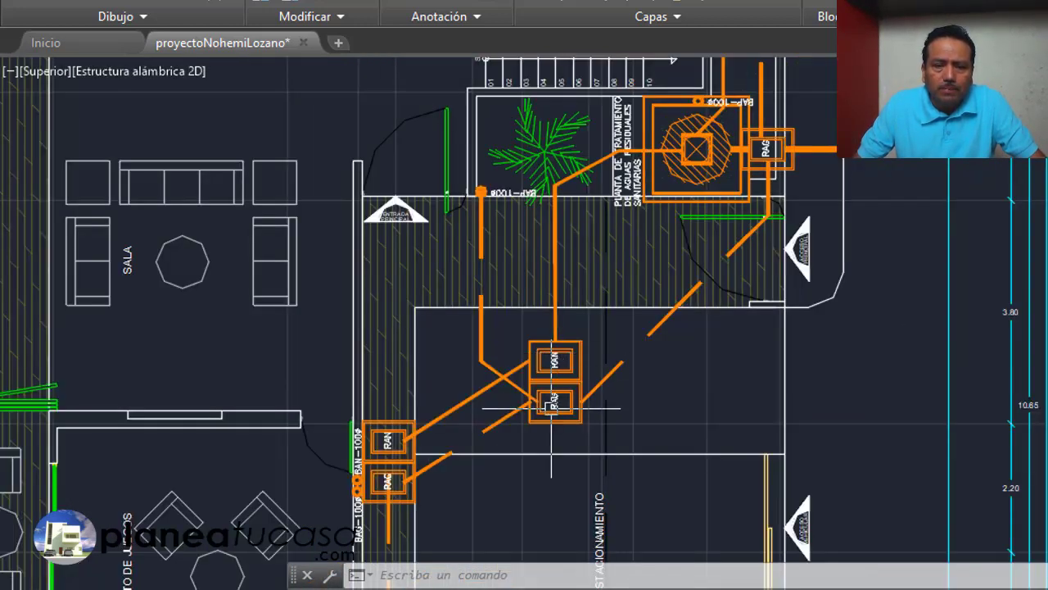
scroll(553, 404, "up", 3)
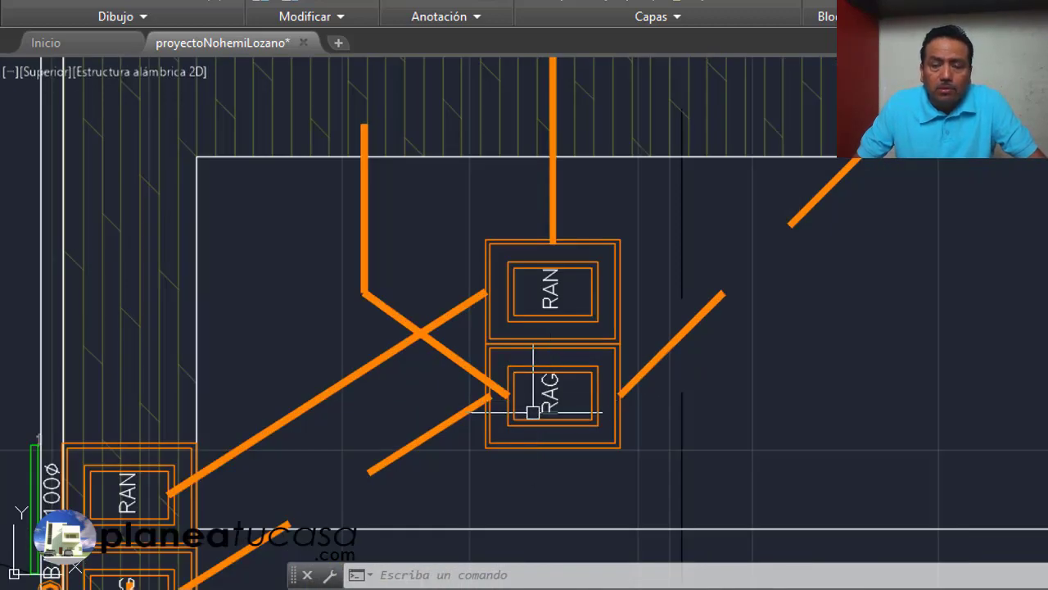
scroll(533, 411, "down", 3)
scroll(760, 125, "up", 3)
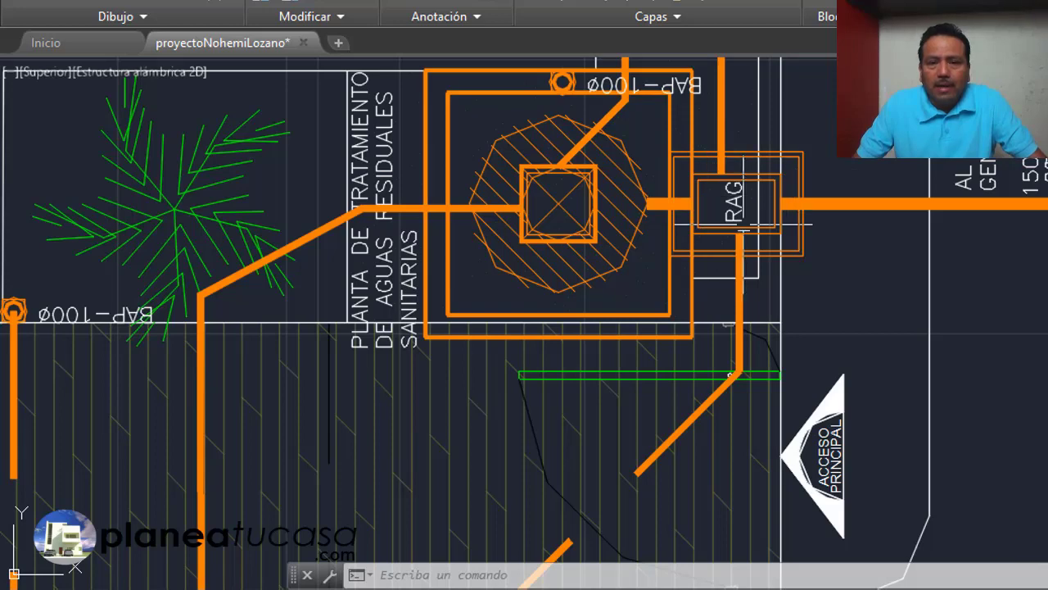
scroll(715, 252, "down", 2)
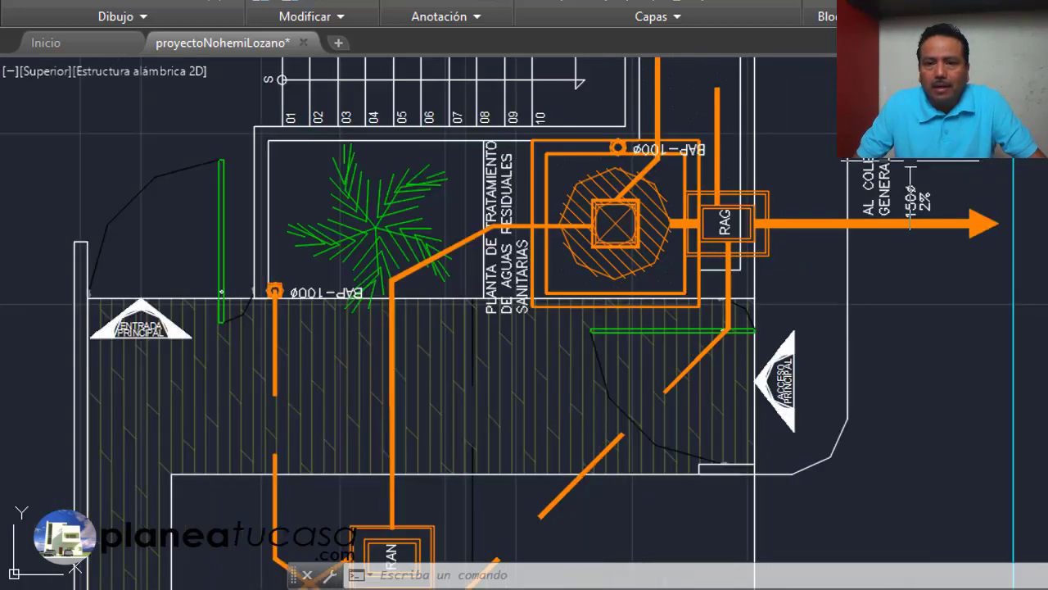
scroll(909, 154, "up", 2)
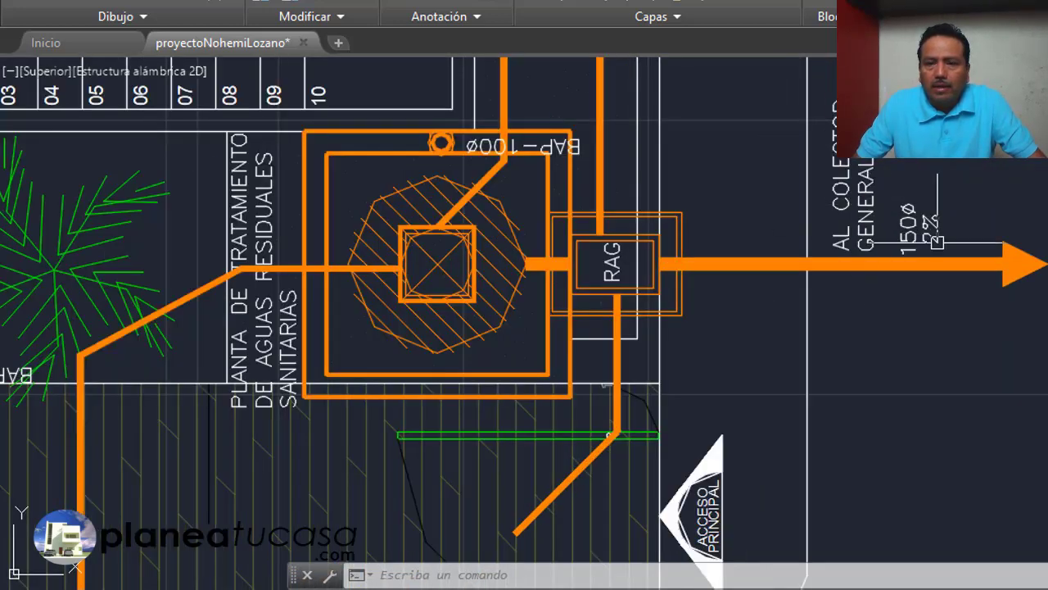
scroll(655, 336, "down", 2)
scroll(680, 361, "down", 2)
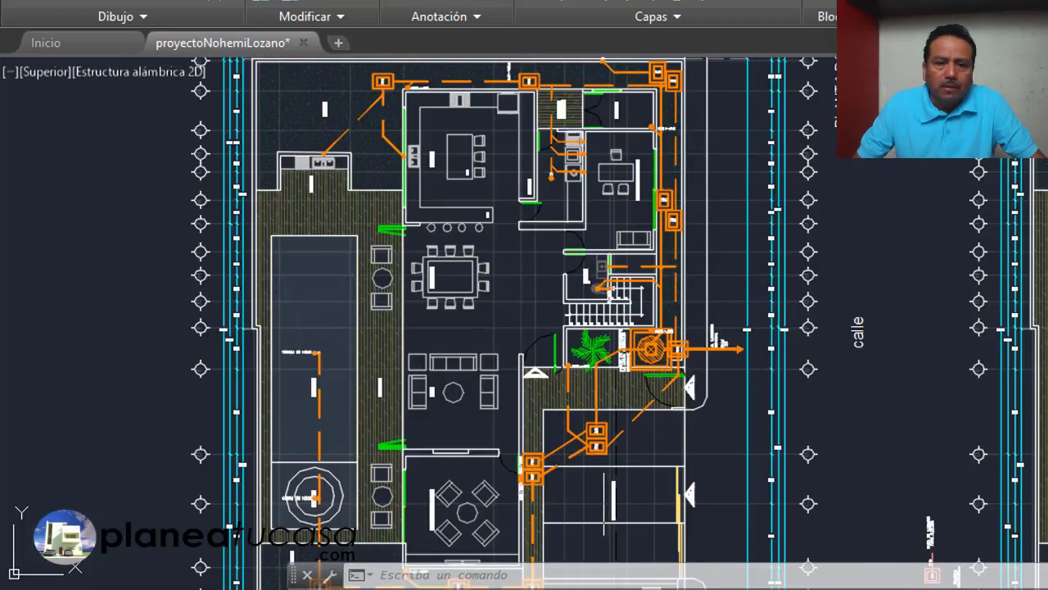
scroll(573, 368, "down", 2)
scroll(556, 358, "up", 2)
scroll(555, 357, "up", 2)
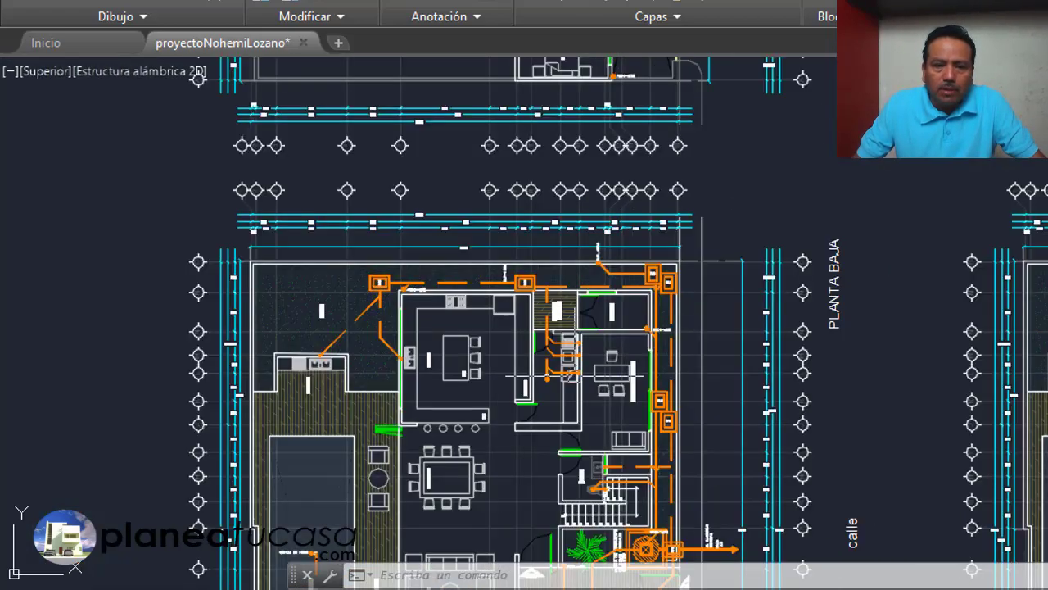
scroll(555, 358, "up", 2)
scroll(555, 357, "down", 3)
scroll(565, 344, "down", 2)
scroll(573, 287, "up", 5)
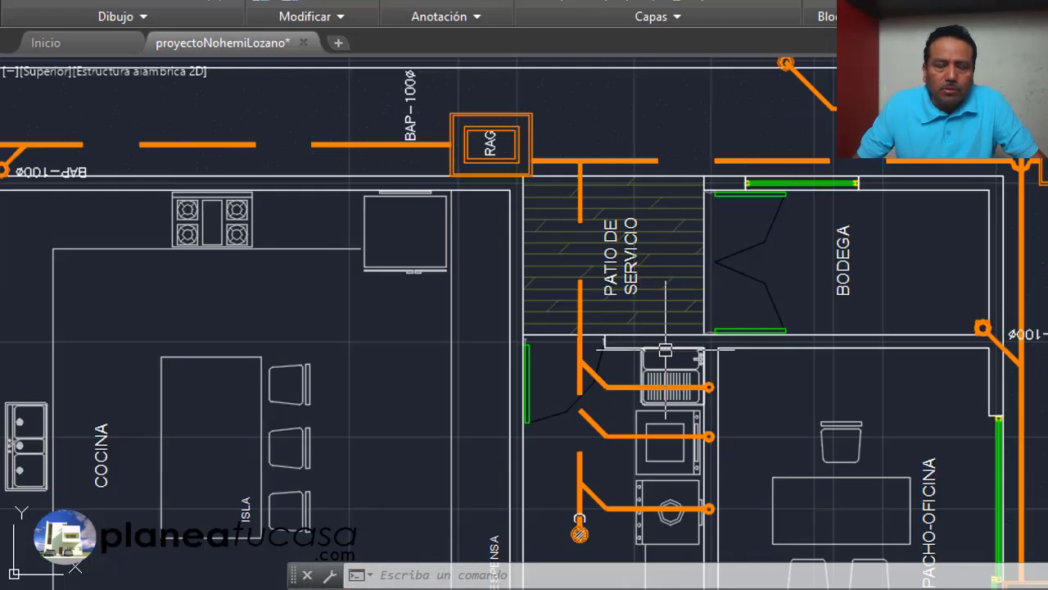
scroll(668, 442, "down", 3)
scroll(694, 328, "up", 3)
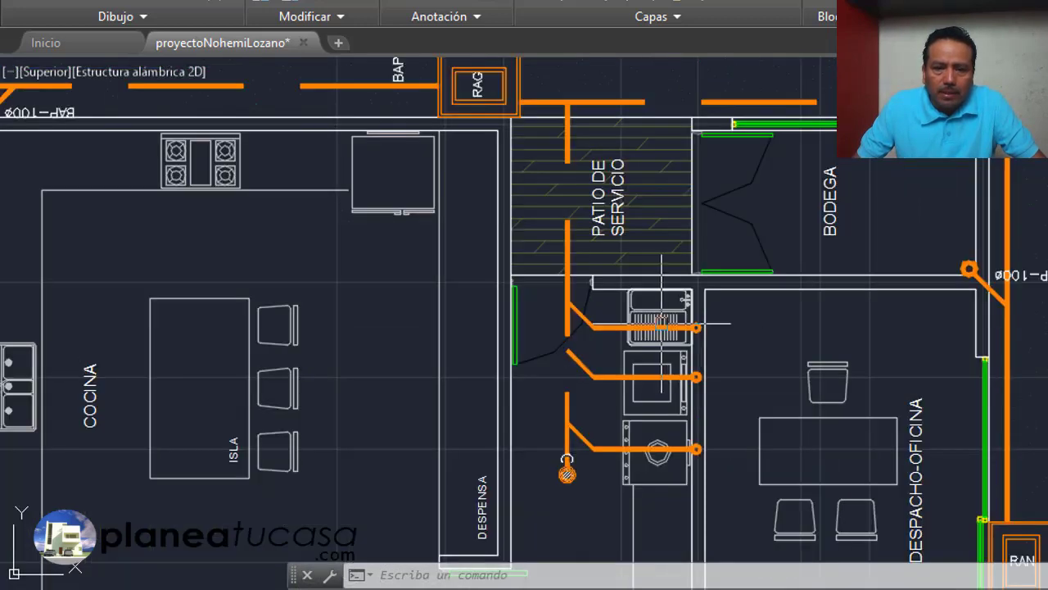
scroll(655, 374, "up", 2)
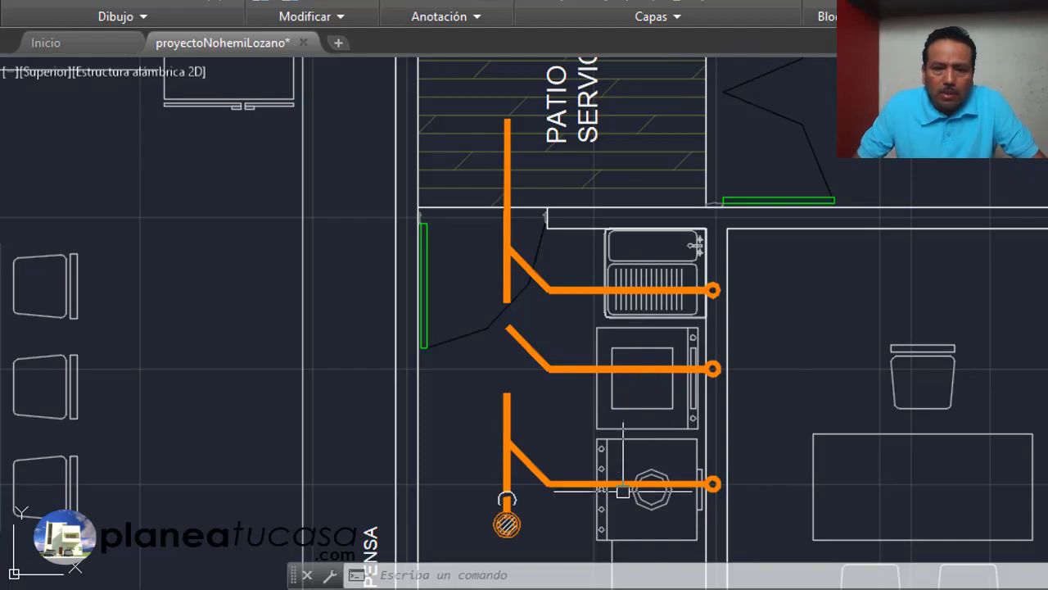
scroll(627, 327, "down", 4)
scroll(552, 401, "up", 3)
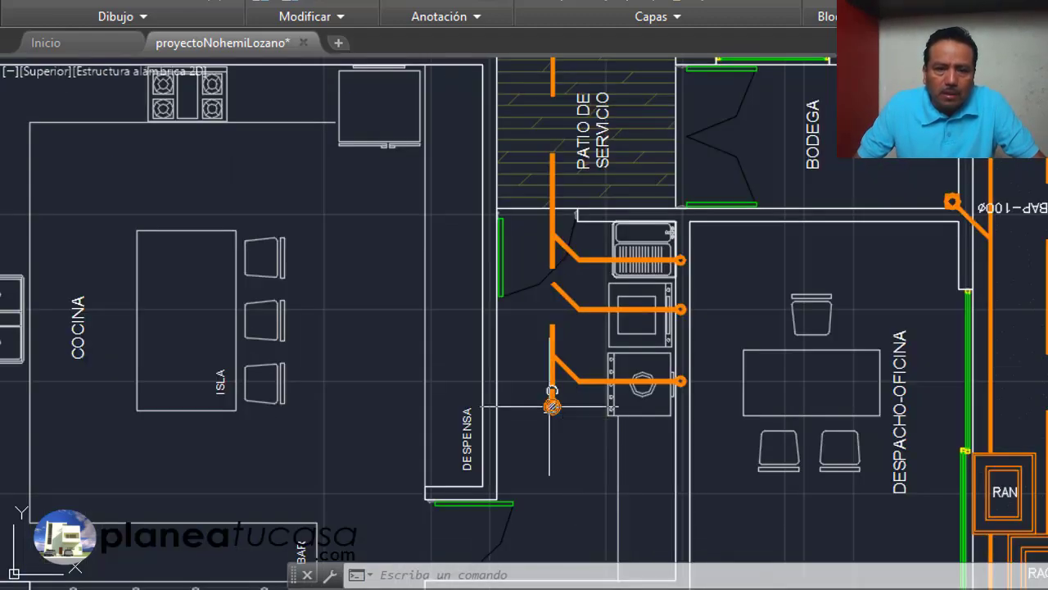
scroll(583, 445, "down", 3)
scroll(579, 490, "up", 2)
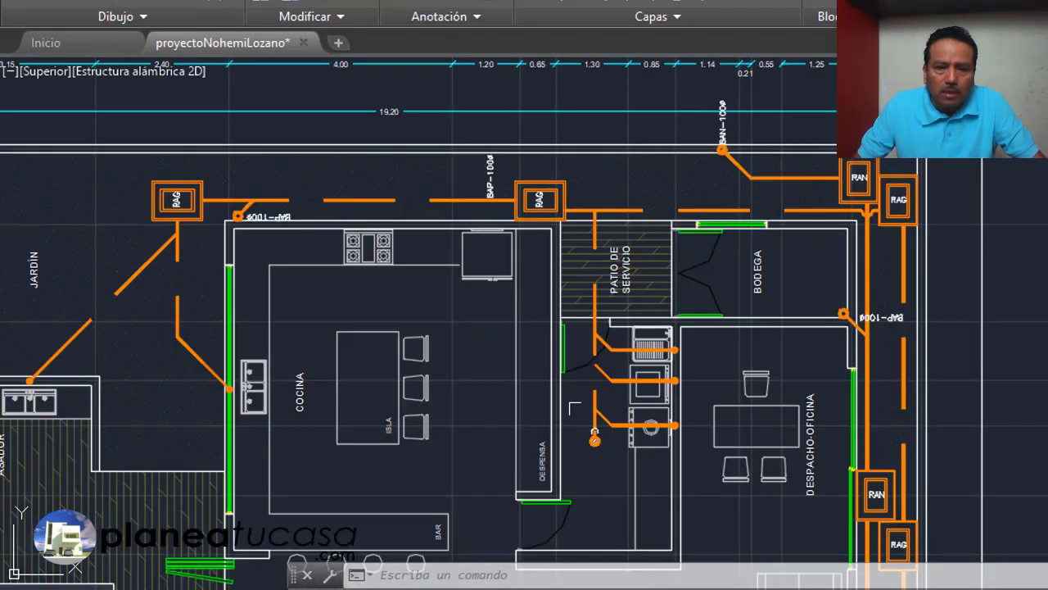
scroll(575, 408, "down", 2)
scroll(569, 385, "up", 2)
scroll(557, 353, "down", 2)
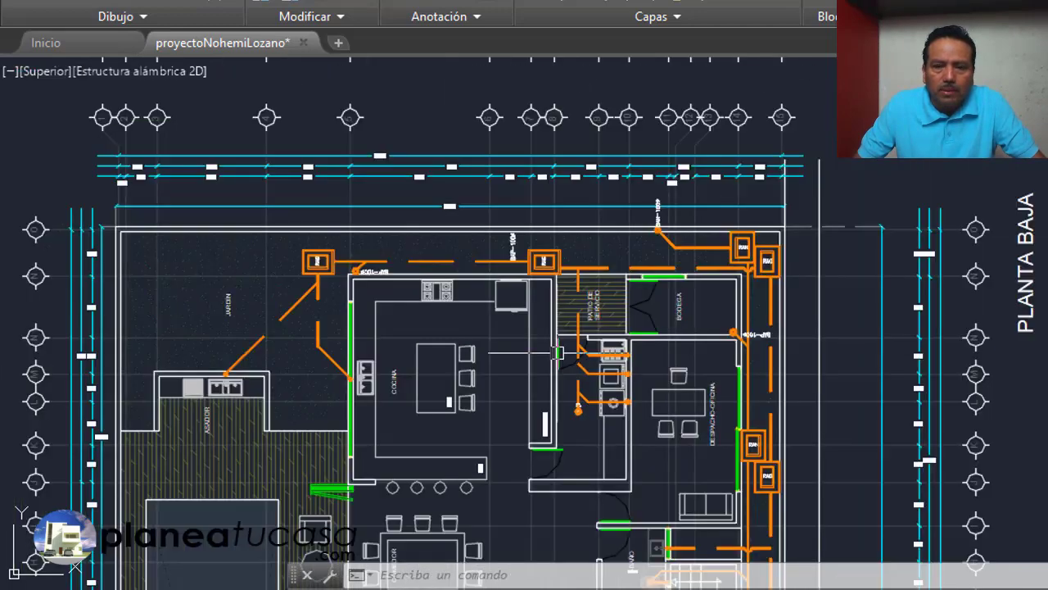
scroll(721, 385, "up", 2)
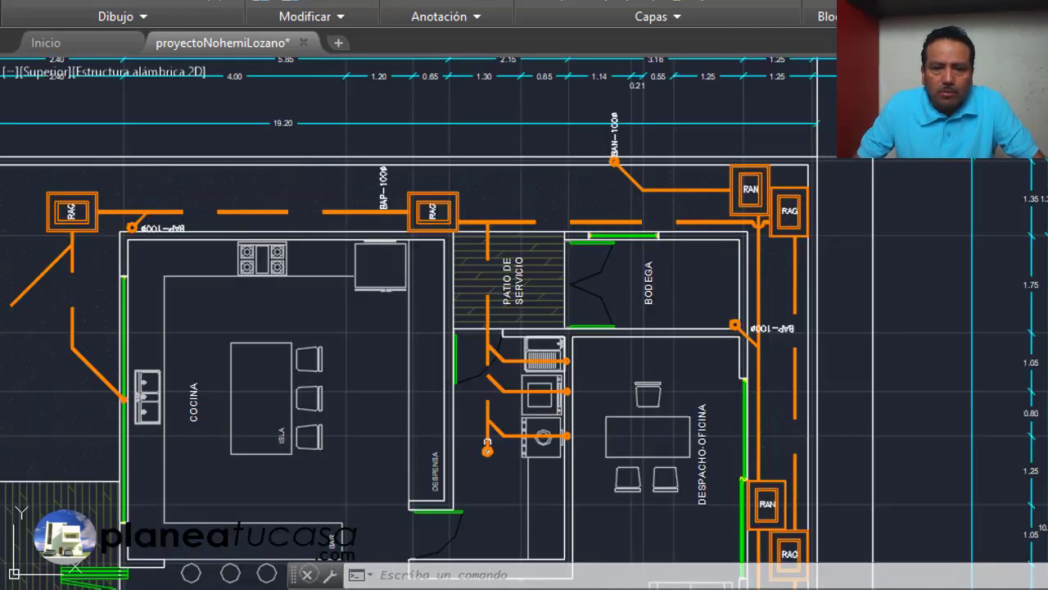
scroll(633, 315, "down", 4)
scroll(639, 454, "up", 4)
scroll(638, 452, "up", 2)
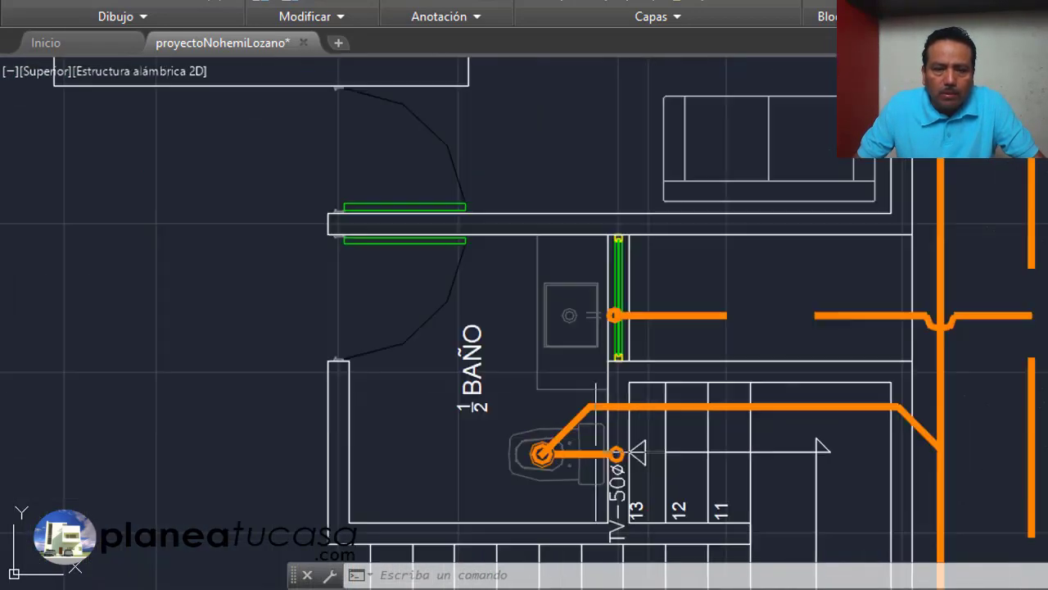
scroll(543, 434, "up", 2)
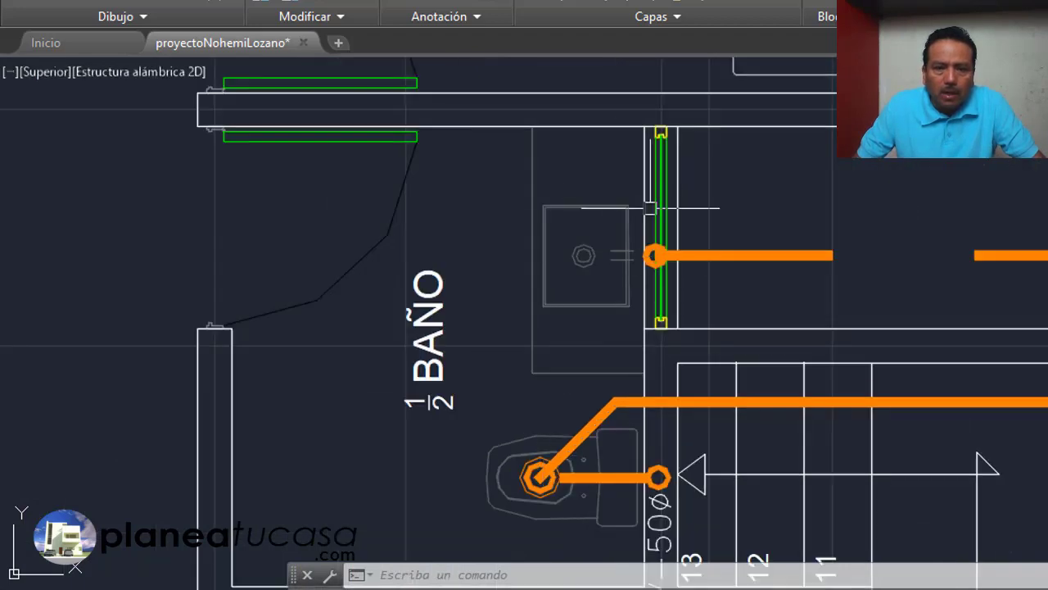
scroll(631, 464, "down", 6)
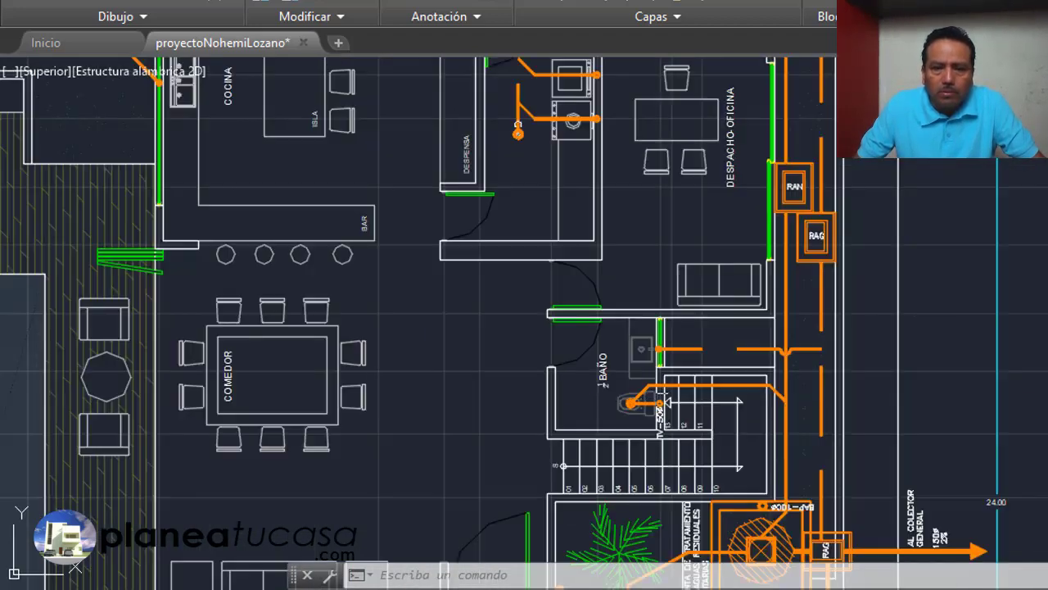
scroll(660, 402, "up", 2)
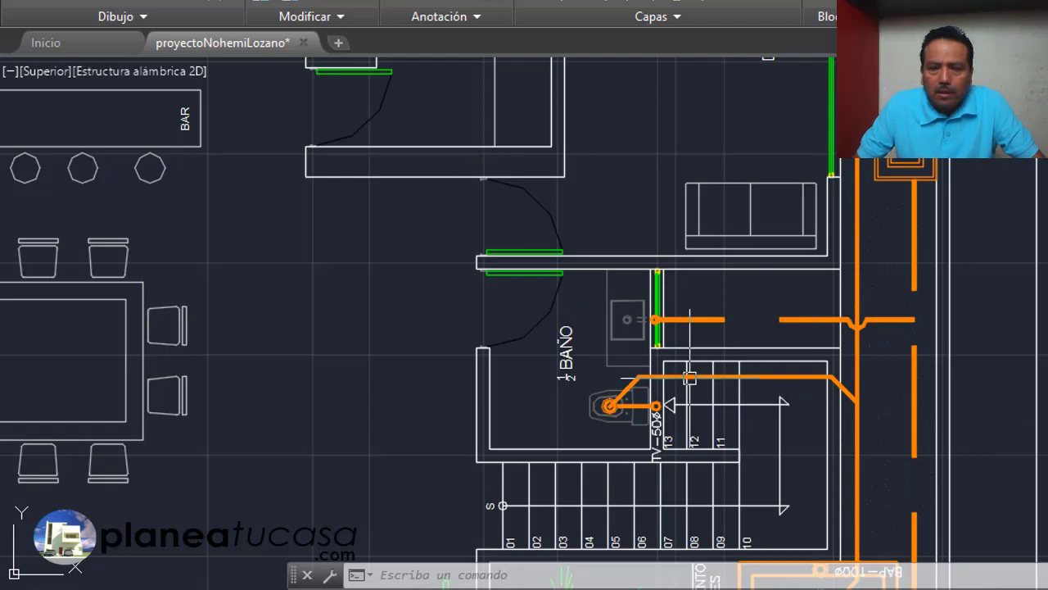
- Zoom in on the kitchen and ASADOR sink drains leading to the RAG box
scroll(877, 320, "down", 2)
scroll(877, 321, "down", 2)
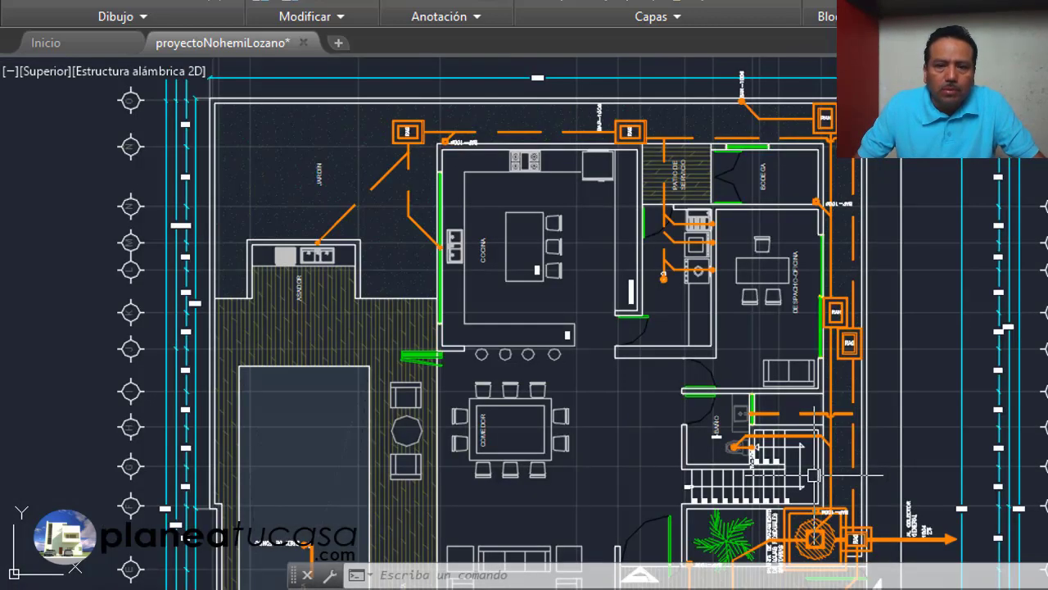
scroll(861, 219, "up", 1)
scroll(488, 318, "up", 8)
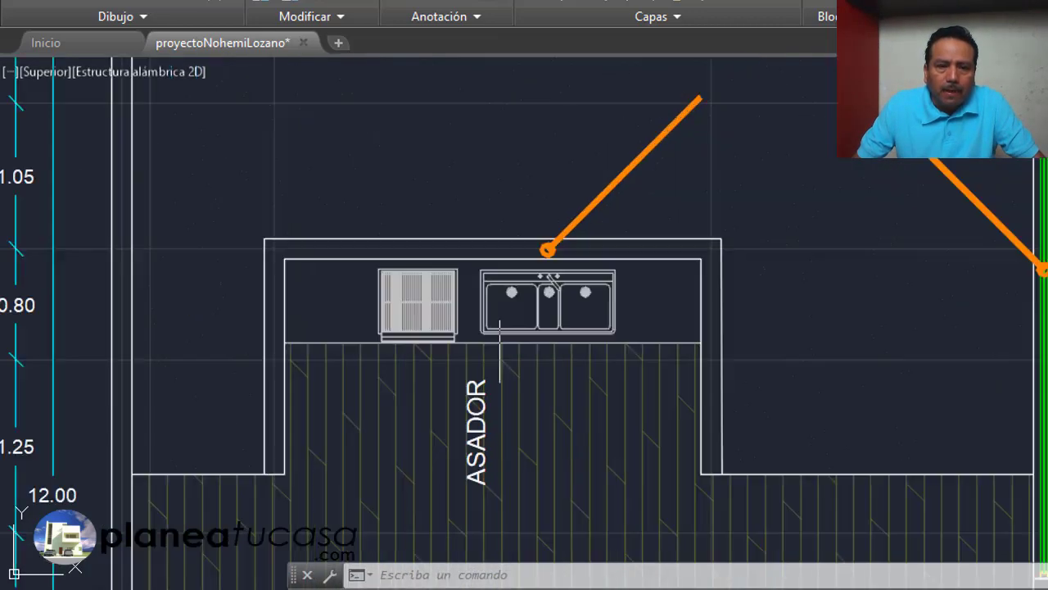
scroll(533, 245, "up", 2)
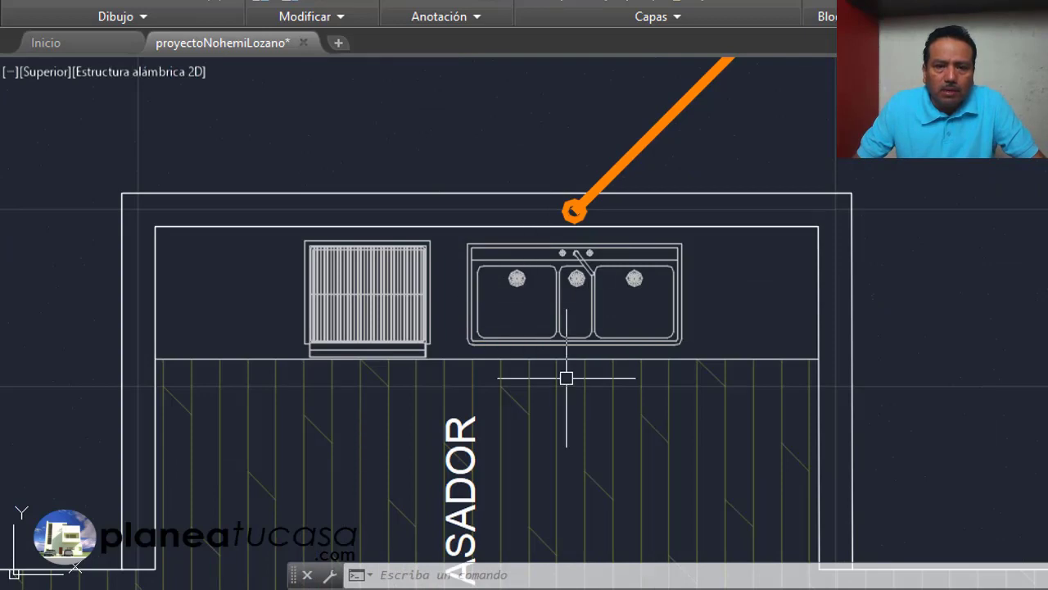
scroll(566, 375, "down", 5)
scroll(585, 402, "up", 5)
scroll(554, 483, "down", 4)
scroll(558, 455, "down", 2)
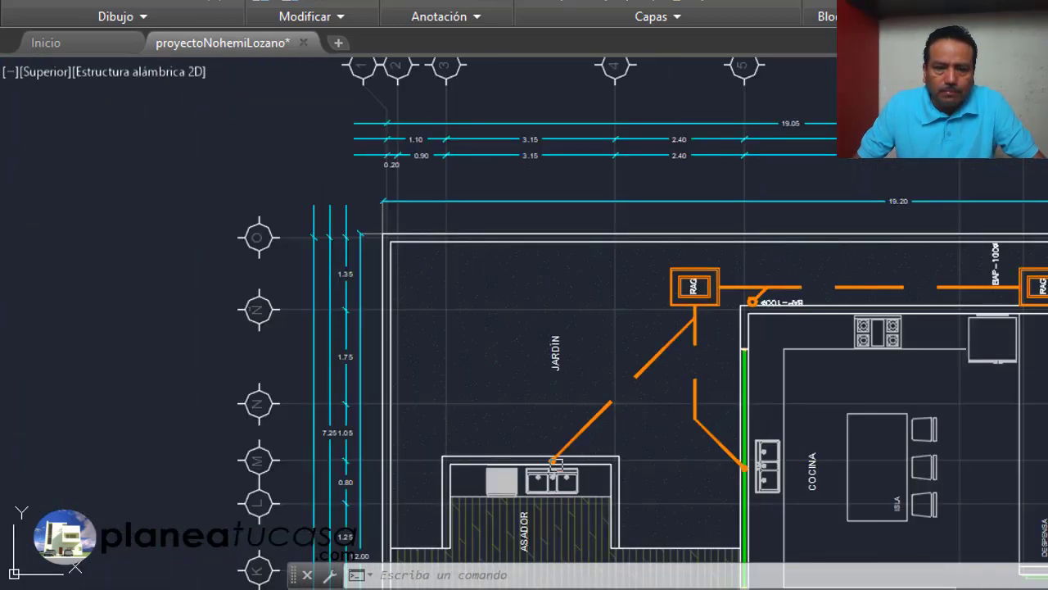
scroll(542, 508, "up", 2)
scroll(560, 483, "down", 2)
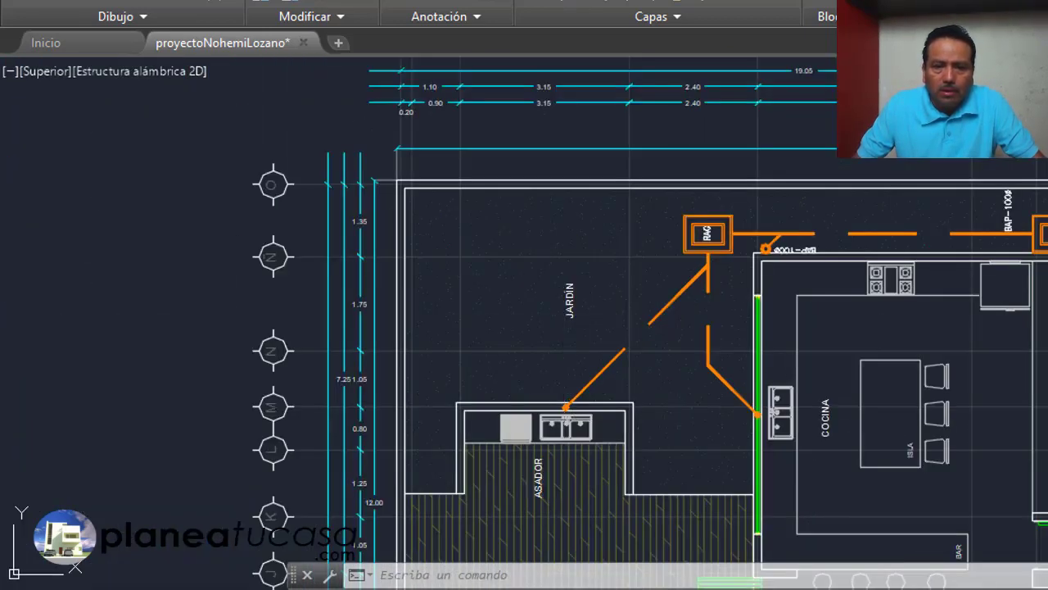
scroll(721, 236, "up", 3)
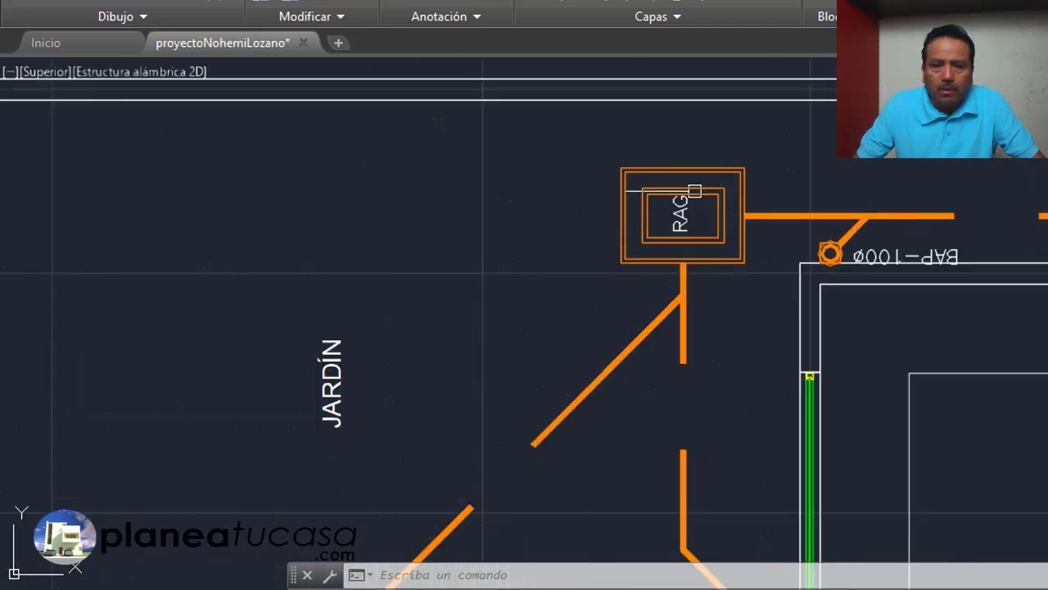
scroll(630, 237, "down", 3)
scroll(700, 428, "up", 3)
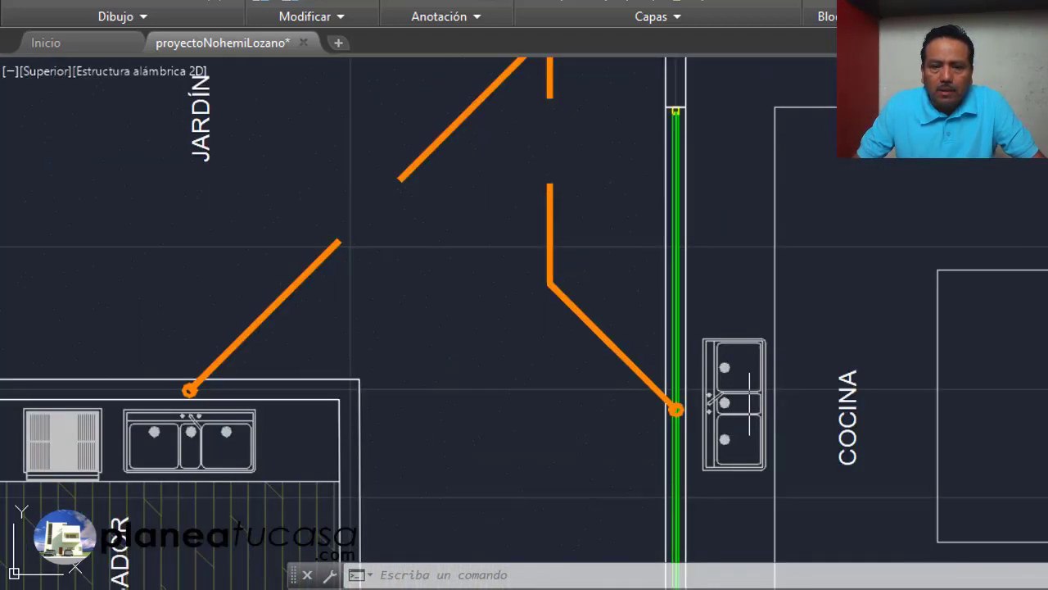
scroll(692, 431, "down", 3)
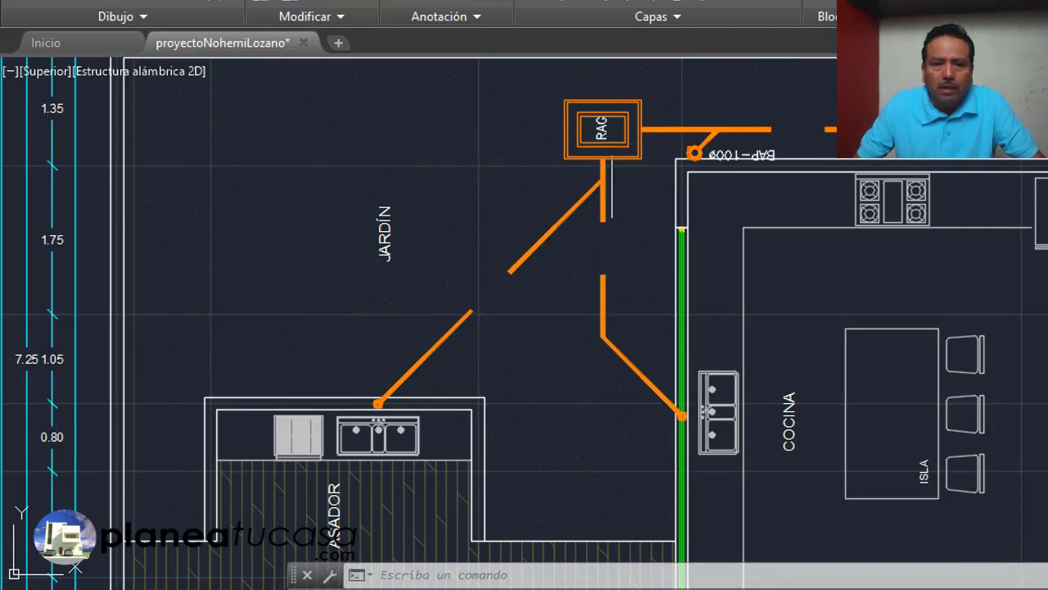
- Zoom out and pan so both RAG boxes and the kitchen are visible
scroll(608, 131, "down", 2)
scroll(611, 153, "up", 4)
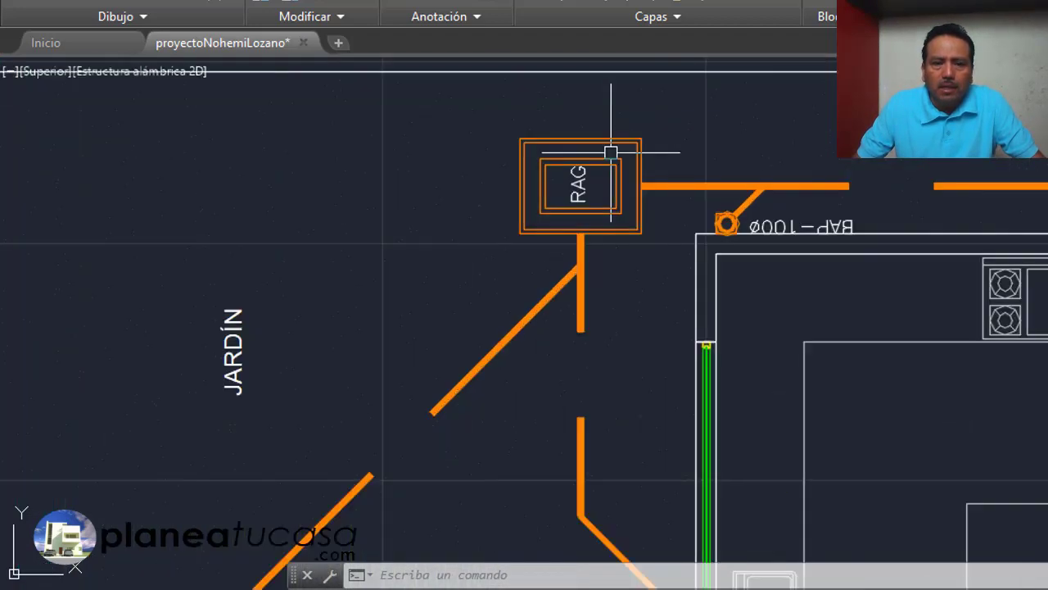
scroll(580, 205, "down", 2)
mouse_move(580, 204)
middle_mouse_down()
mouse_move(552, 226)
mouse_move(492, 241)
middle_mouse_up()
- Zoom into the RAG boxes beside BODEGA on the service patio
scroll(630, 241, "down", 3)
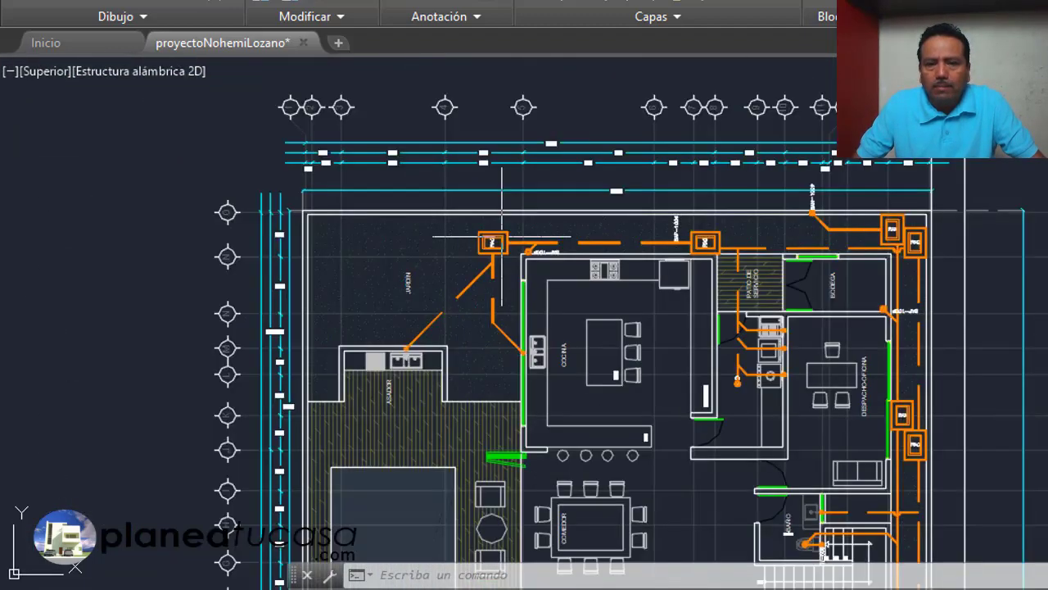
scroll(616, 254, "up", 3)
scroll(616, 254, "up", 2)
scroll(610, 283, "down", 3)
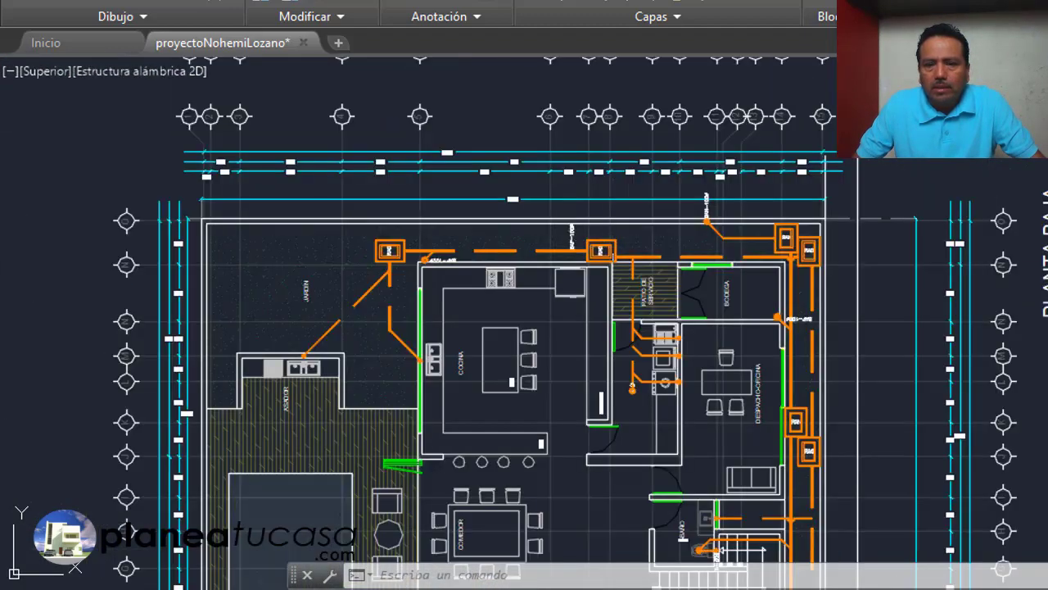
scroll(884, 254, "up", 2)
scroll(913, 258, "up", 1)
scroll(914, 257, "up", 1)
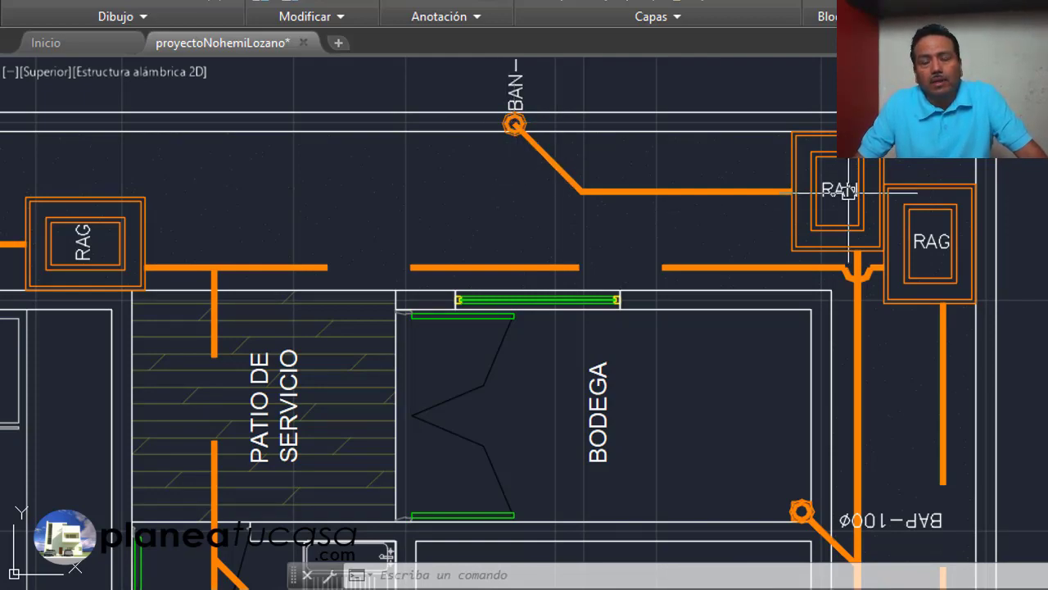
- Check the treatment plant's pipe to AL COLECTOR GENERAL, then zoom out
scroll(839, 176, "down", 10)
scroll(837, 211, "up", 2)
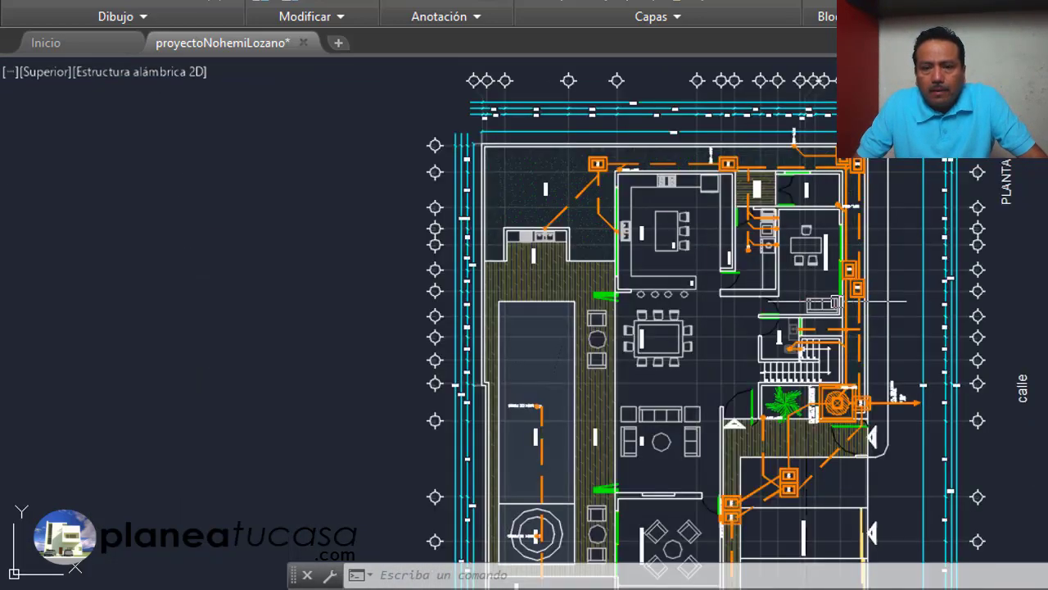
scroll(835, 459, "up", 4)
scroll(841, 446, "up", 2)
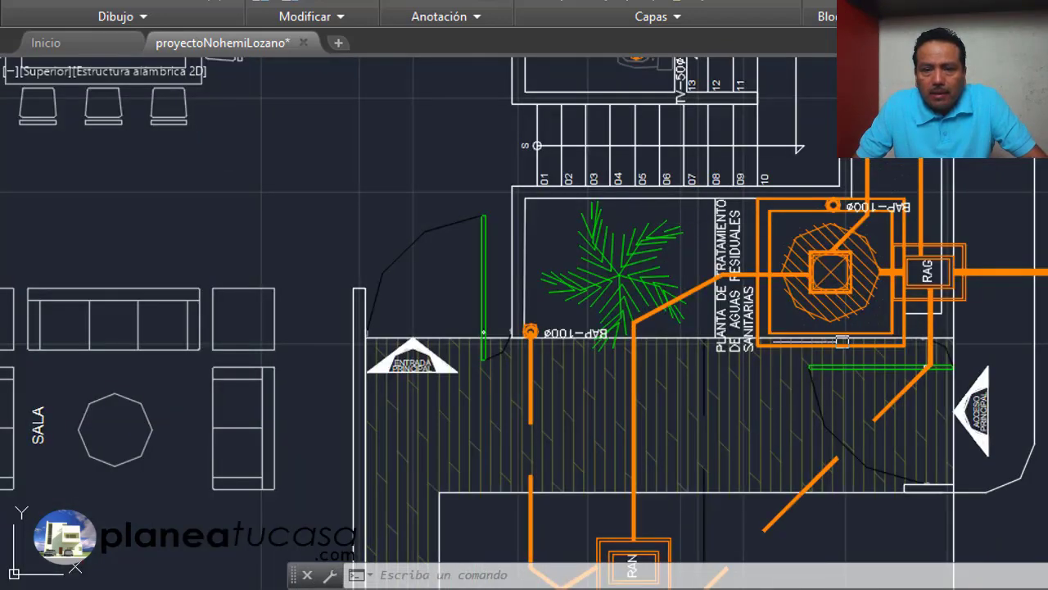
scroll(819, 262, "up", 2)
scroll(669, 377, "up", 2)
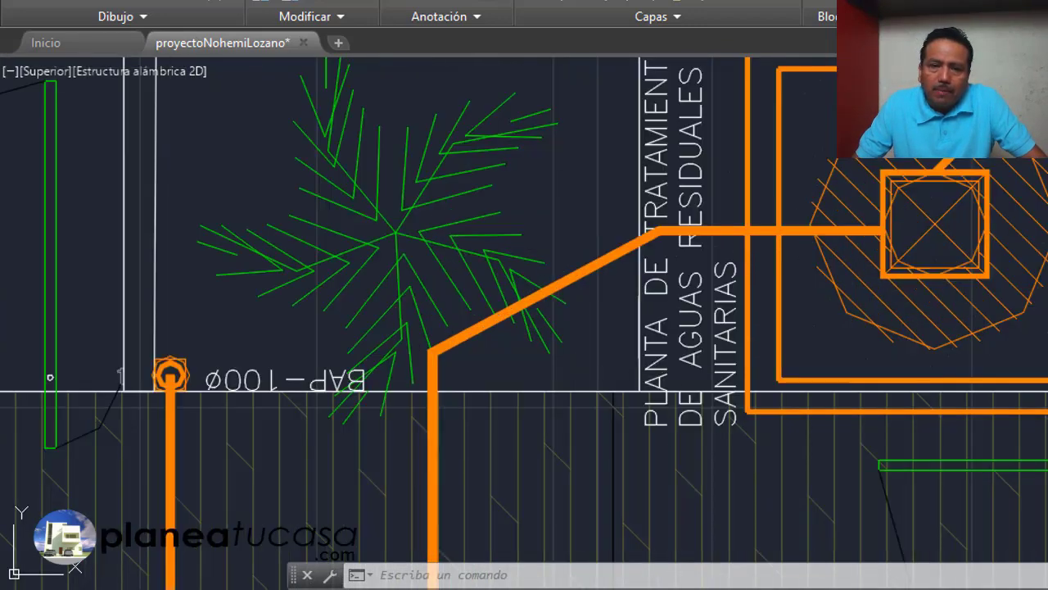
scroll(666, 360, "down", 2)
scroll(683, 244, "up", 2)
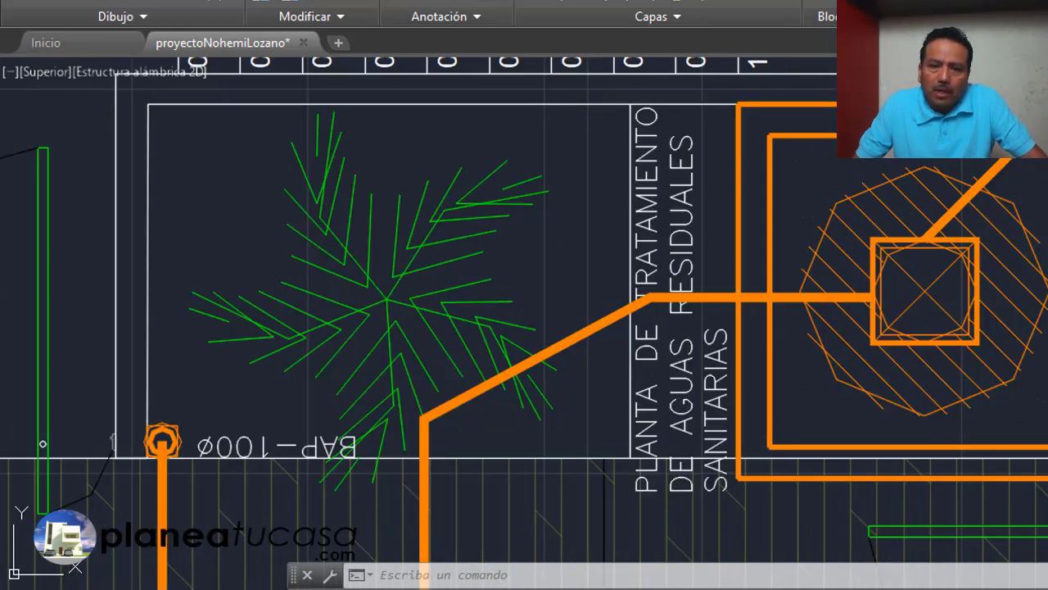
scroll(691, 389, "down", 2)
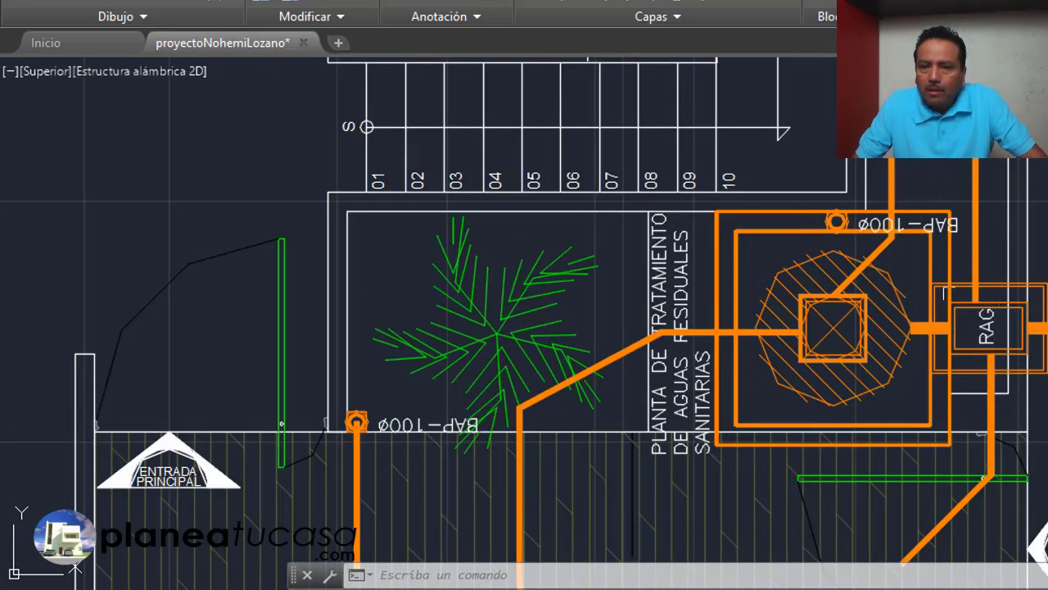
scroll(856, 352, "down", 2)
scroll(982, 344, "up", 2)
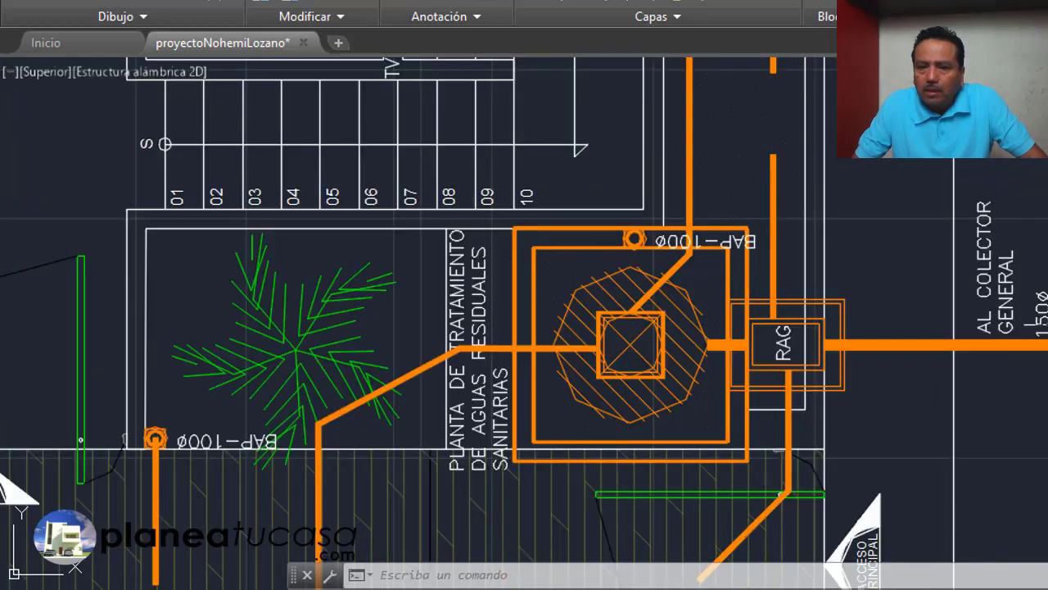
scroll(1024, 310, "down", 3)
- Zoom along the pool and jacuzzi DREN DE FONDO drains to the RAG boxes and BAP-100Ø line, then back out
scroll(1024, 310, "down", 3)
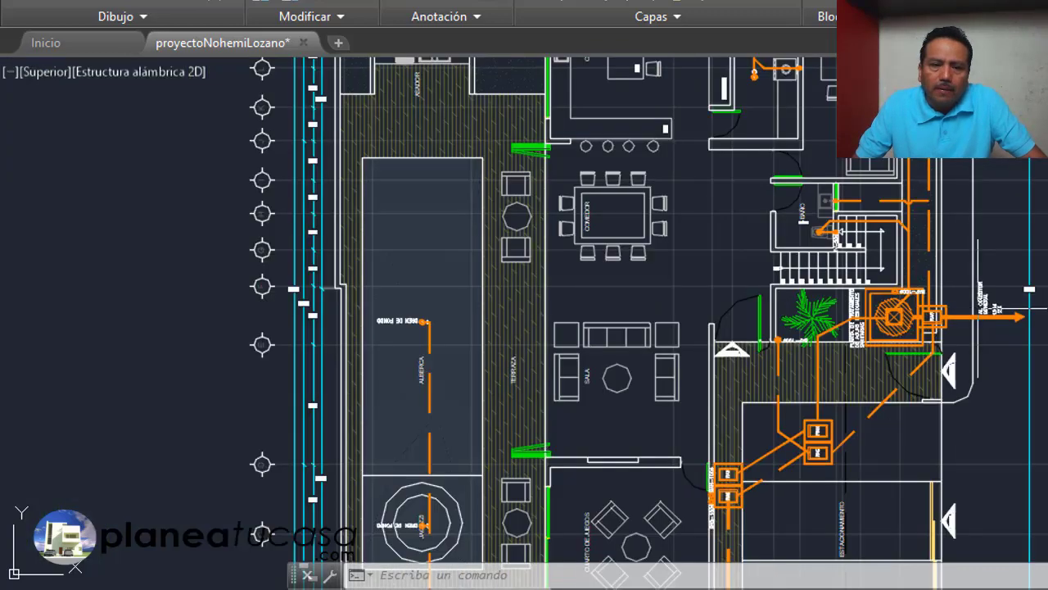
scroll(403, 332, "up", 8)
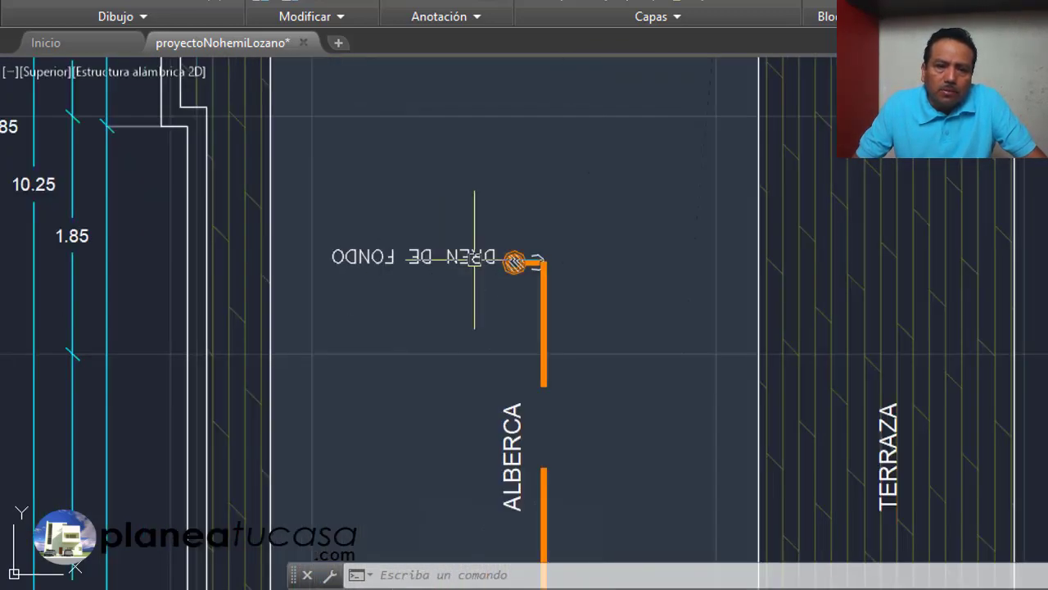
scroll(590, 249, "down", 4)
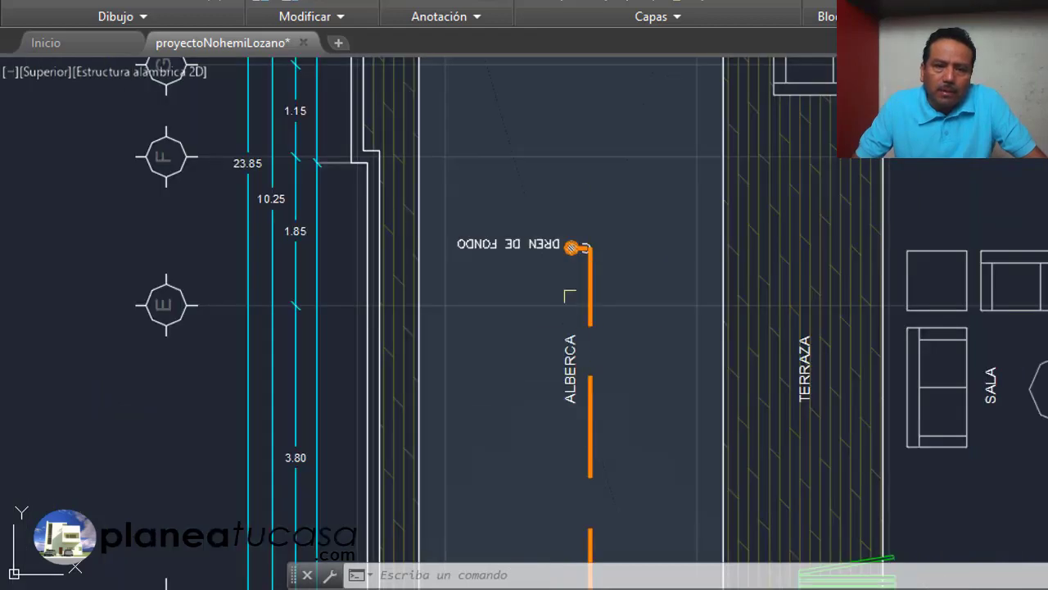
scroll(583, 239, "down", 2)
scroll(584, 279, "down", 2)
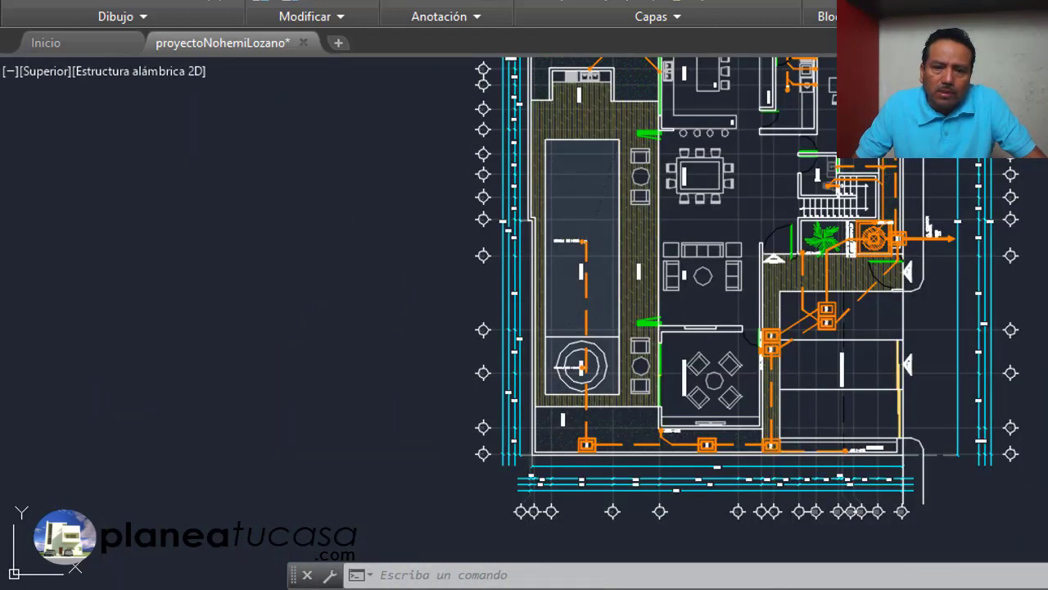
scroll(583, 366, "up", 6)
scroll(577, 352, "up", 2)
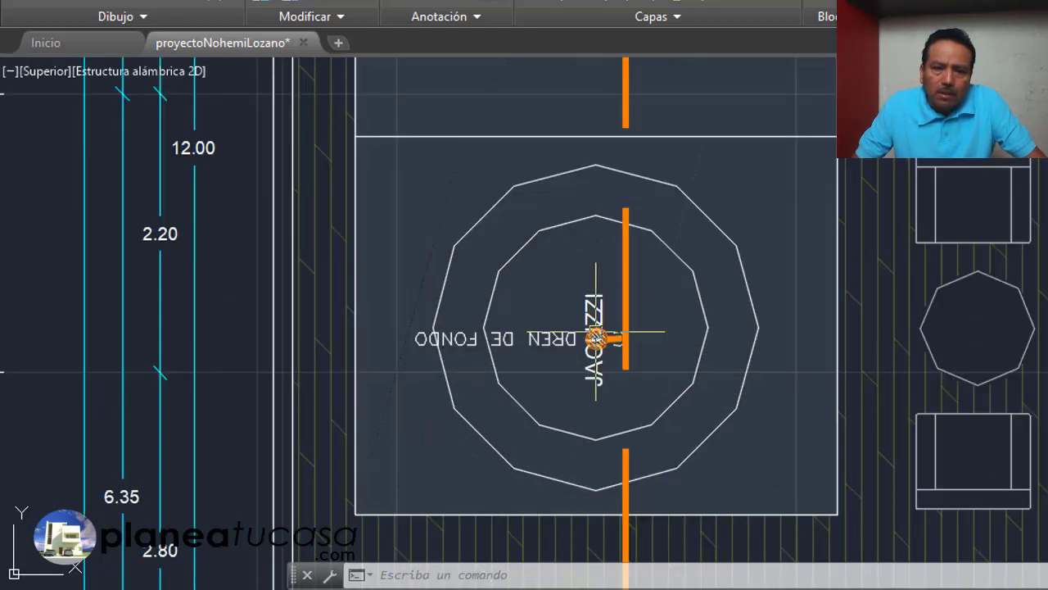
scroll(596, 336, "down", 7)
scroll(593, 458, "up", 3)
scroll(593, 465, "up", 3)
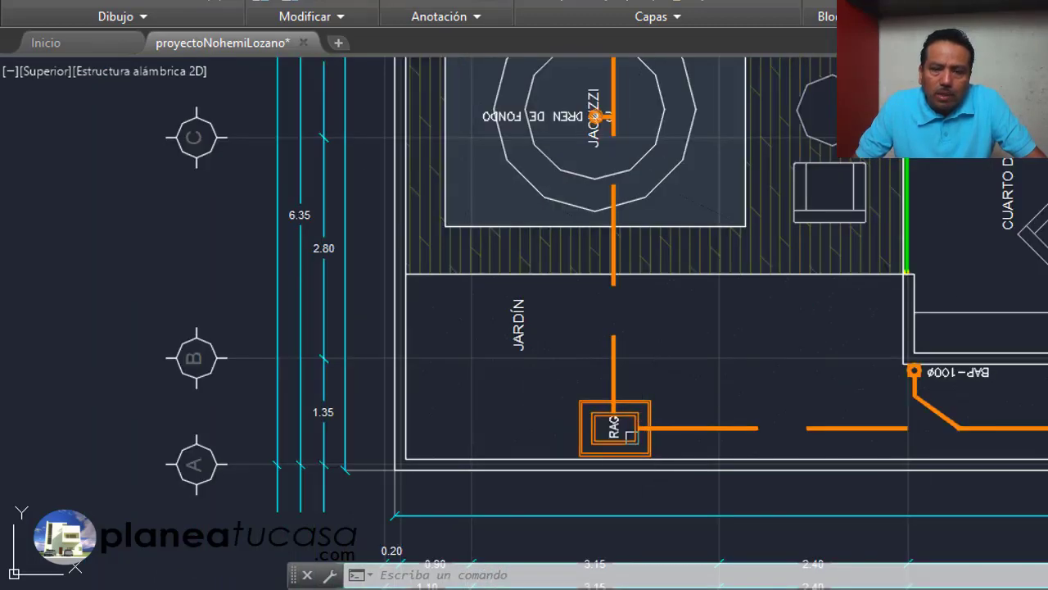
scroll(606, 434, "down", 3)
scroll(560, 427, "up", 2)
scroll(549, 426, "down", 1)
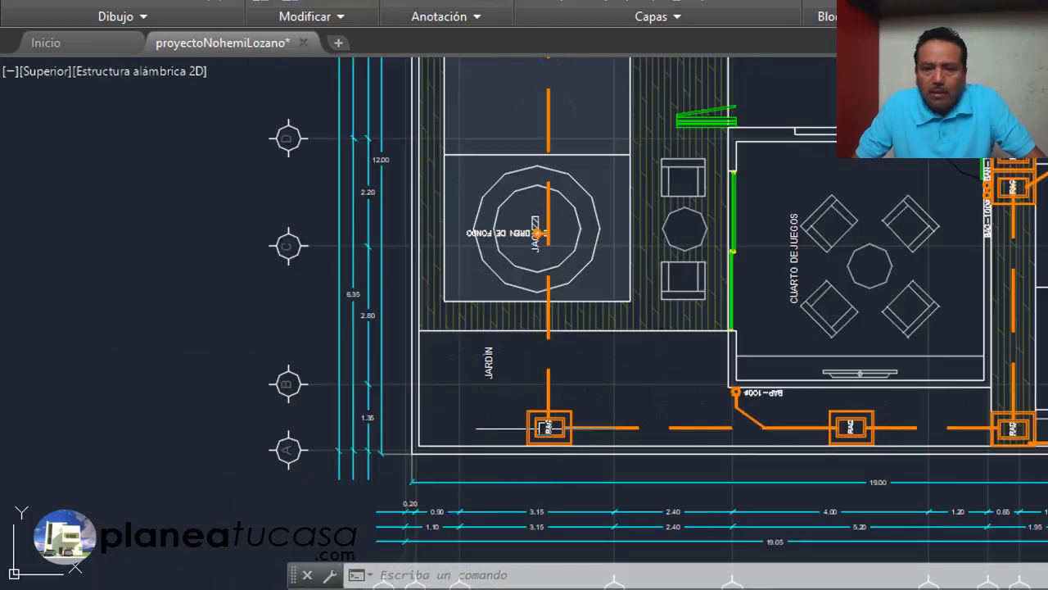
scroll(549, 427, "up", 2)
scroll(565, 427, "down", 2)
scroll(672, 427, "up", 2)
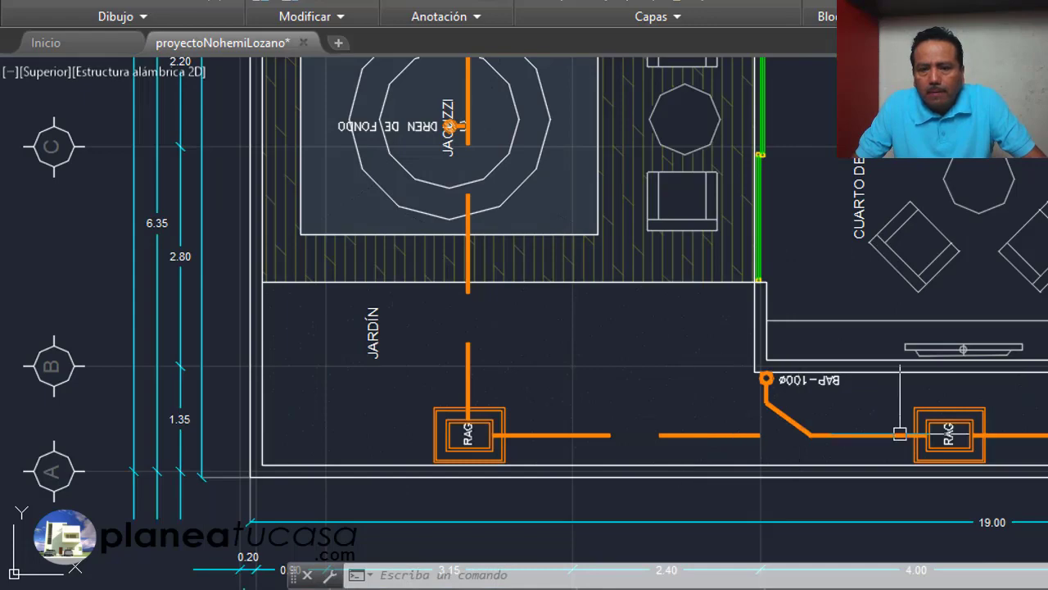
scroll(900, 434, "up", 4)
scroll(655, 435, "down", 2)
scroll(805, 421, "down", 2)
scroll(770, 420, "up", 2)
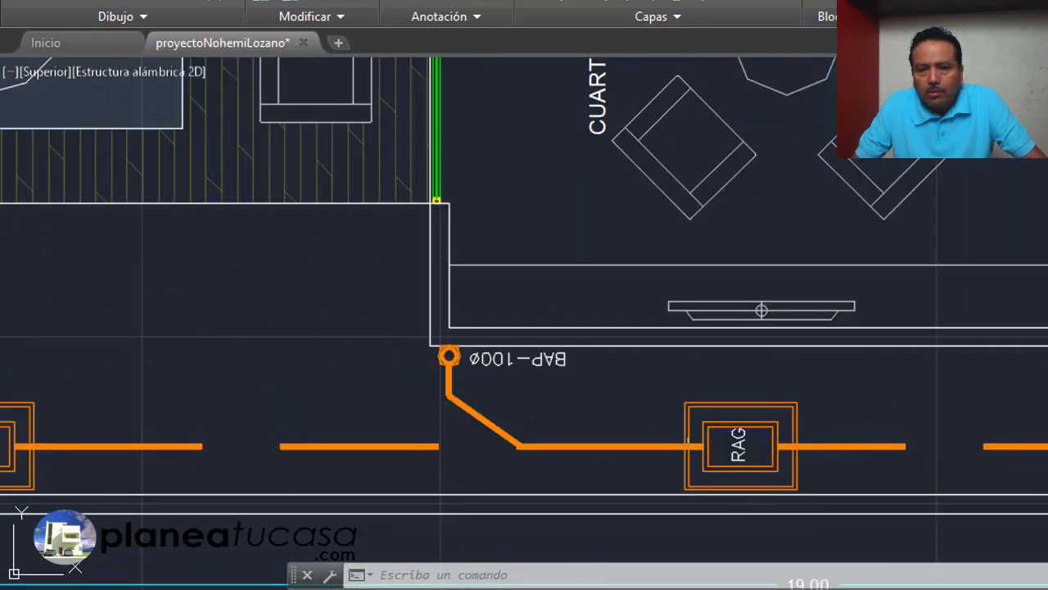
scroll(719, 480, "down", 6)
scroll(884, 479, "up", 4)
scroll(840, 459, "up", 3)
scroll(672, 483, "down", 2)
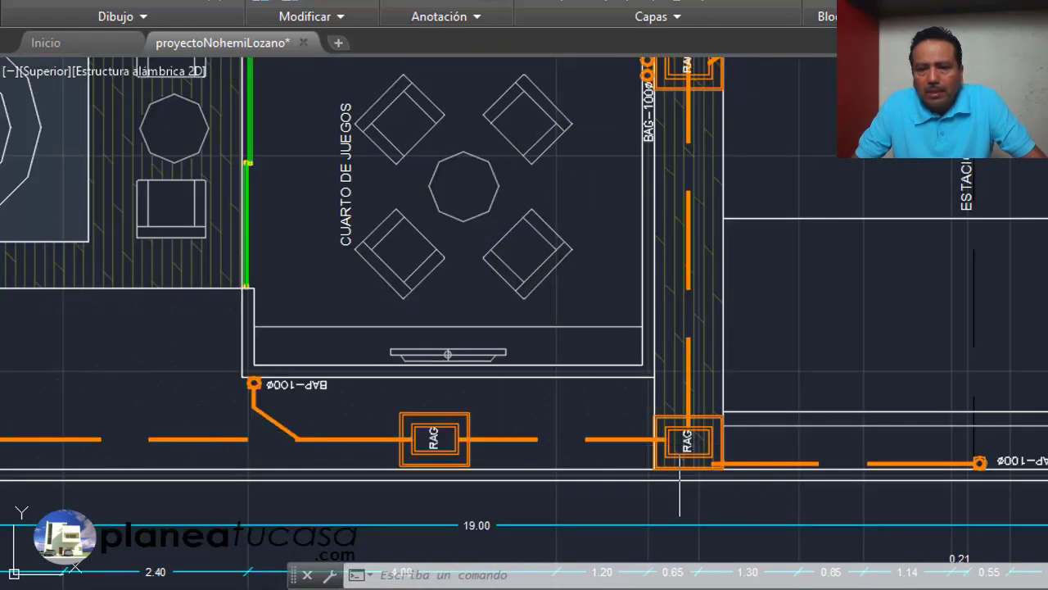
scroll(714, 465, "down", 5)
scroll(704, 460, "up", 2)
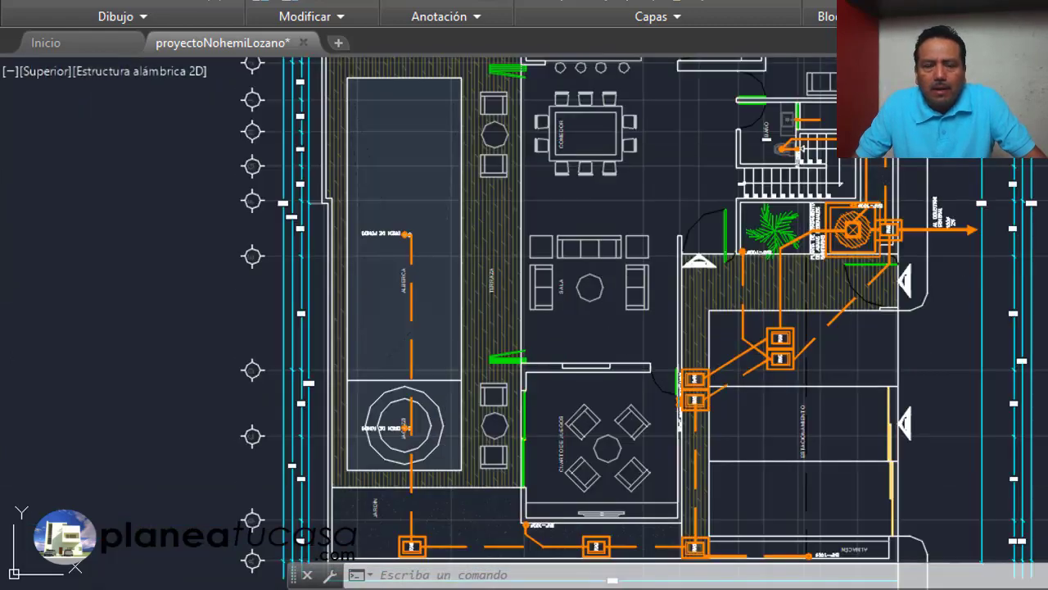
scroll(694, 456, "down", 1)
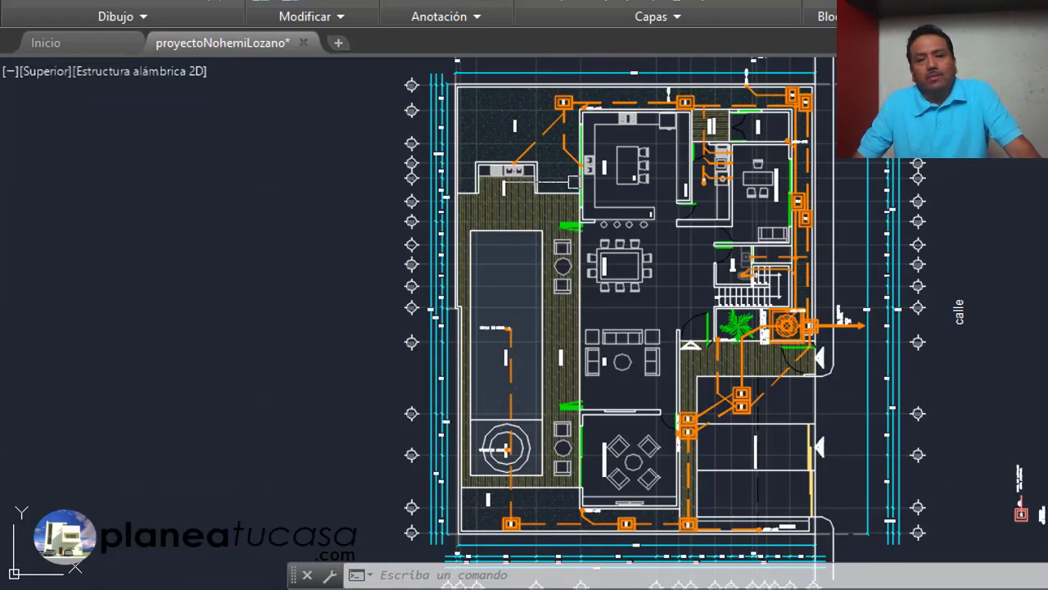
- Zoom out to fit all six floor plans, ending on the roof plan's TINACOS with 32Ø lines
scroll(737, 303, "down", 2)
scroll(704, 336, "down", 4)
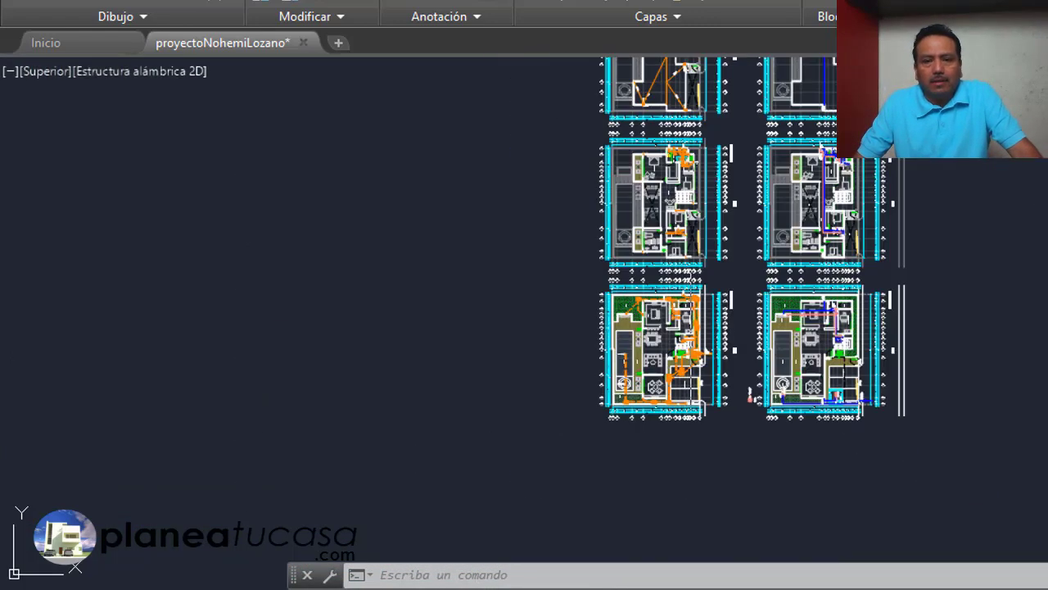
scroll(719, 324, "up", 4)
scroll(524, 385, "down", 3)
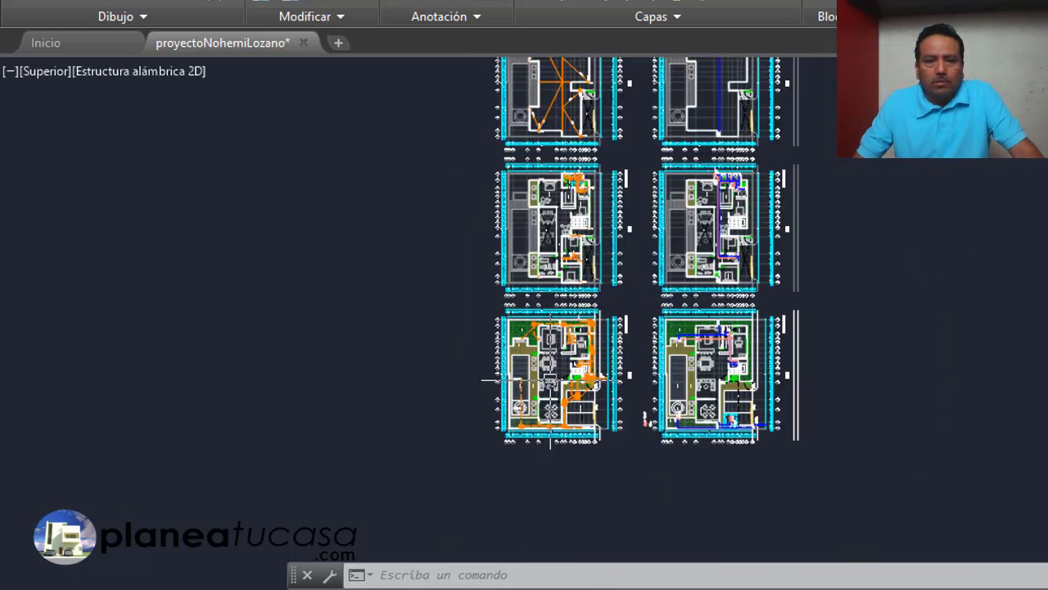
scroll(510, 374, "down", 3)
scroll(614, 365, "up", 2)
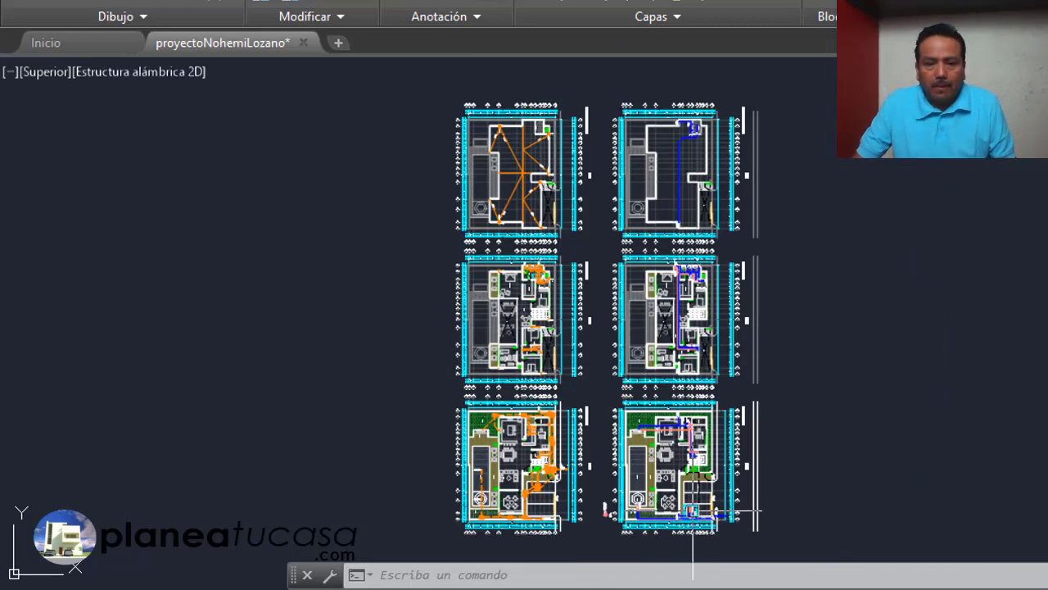
scroll(614, 492, "down", 2)
scroll(614, 483, "up", 4)
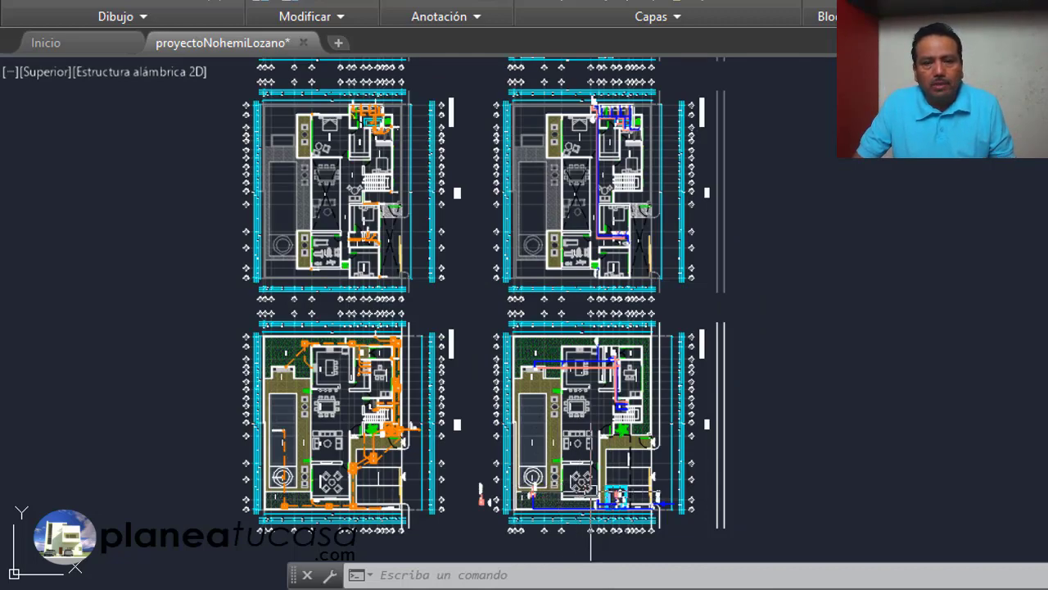
scroll(591, 492, "down", 2)
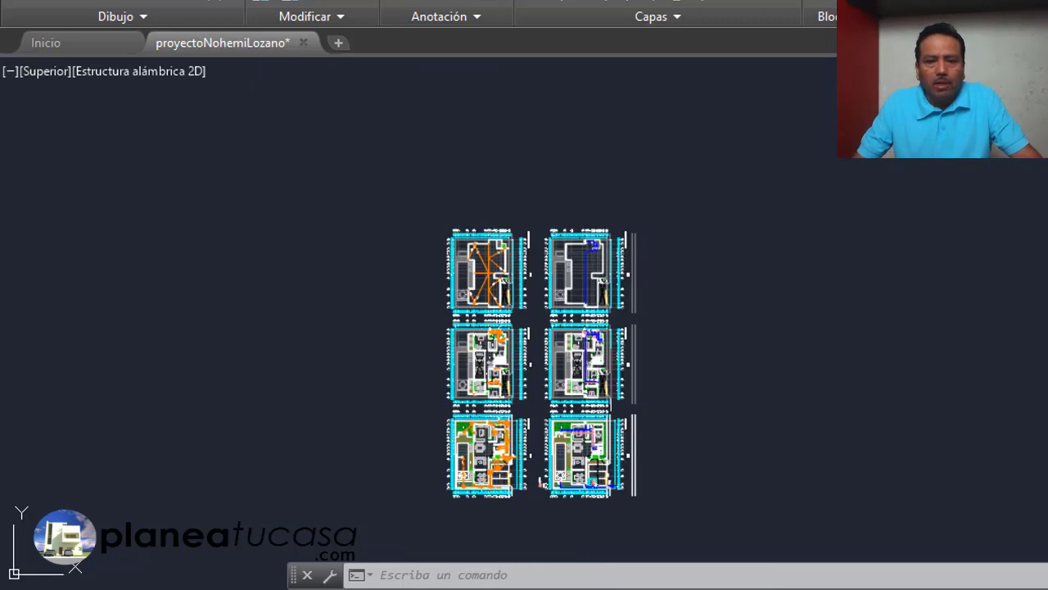
scroll(574, 246, "up", 1)
- Zoom out to the full set of plans, then zoom into the ground-floor cistern area
scroll(569, 205, "up", 2)
scroll(560, 229, "up", 2)
scroll(557, 253, "up", 2)
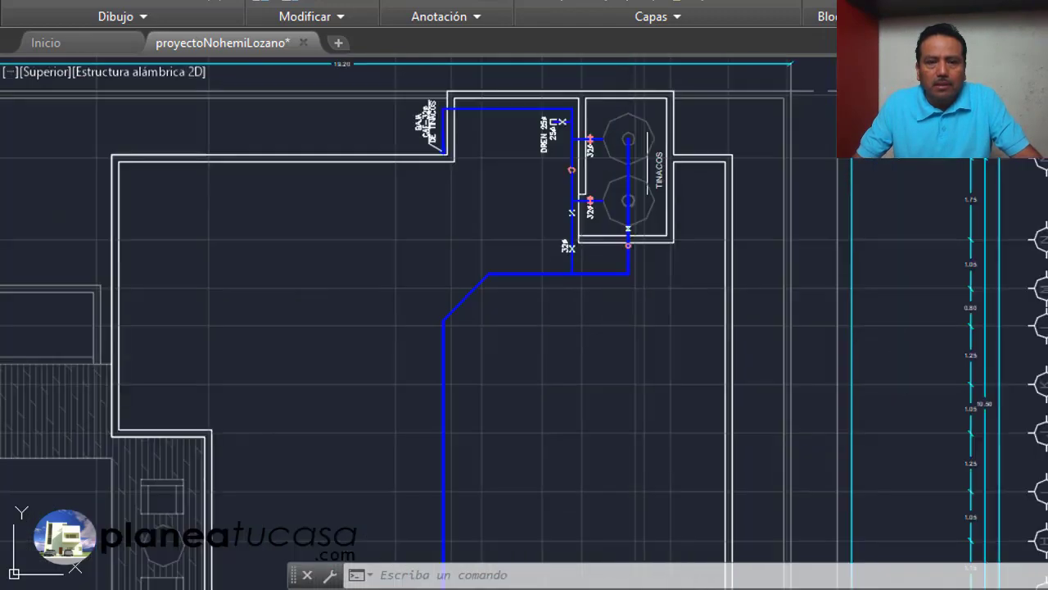
scroll(573, 208, "down", 2)
scroll(577, 208, "down", 3)
scroll(581, 209, "down", 2)
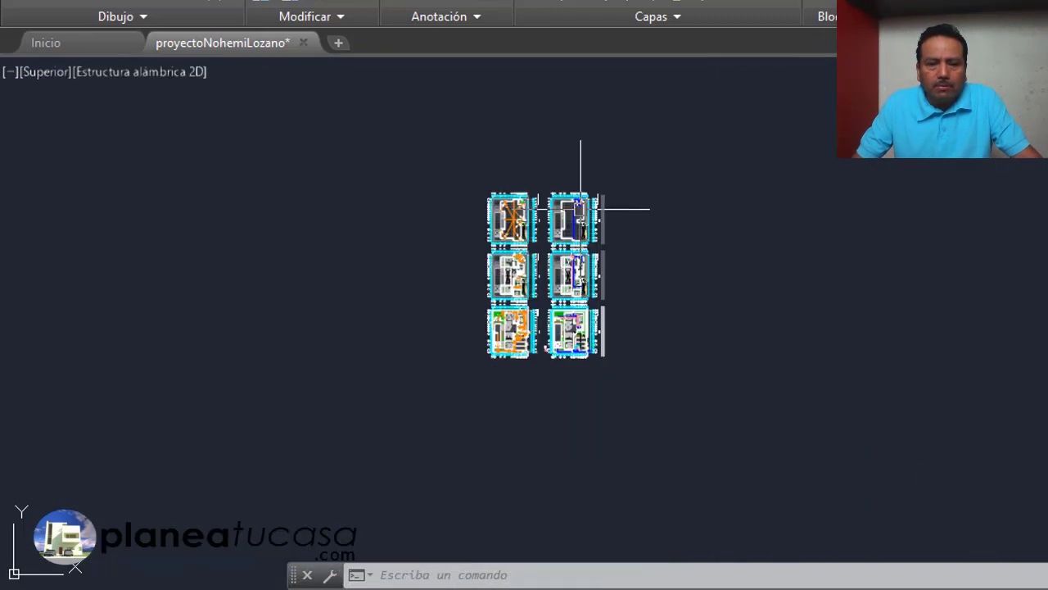
scroll(598, 385, "up", 3)
scroll(581, 385, "up", 3)
scroll(687, 271, "up", 2)
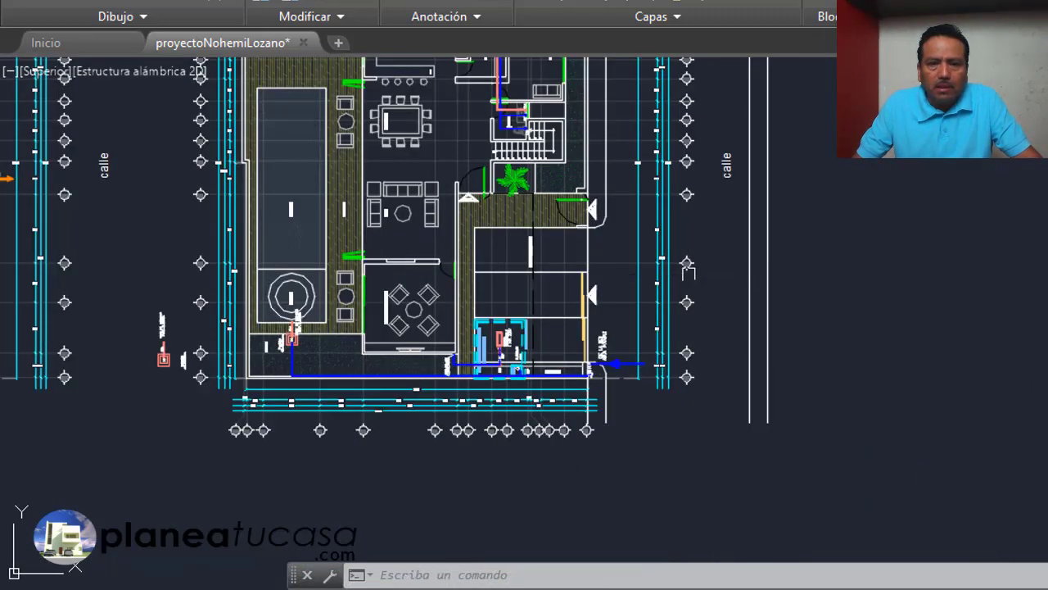
scroll(688, 271, "down", 2)
scroll(683, 180, "up", 3)
scroll(688, 176, "down", 1)
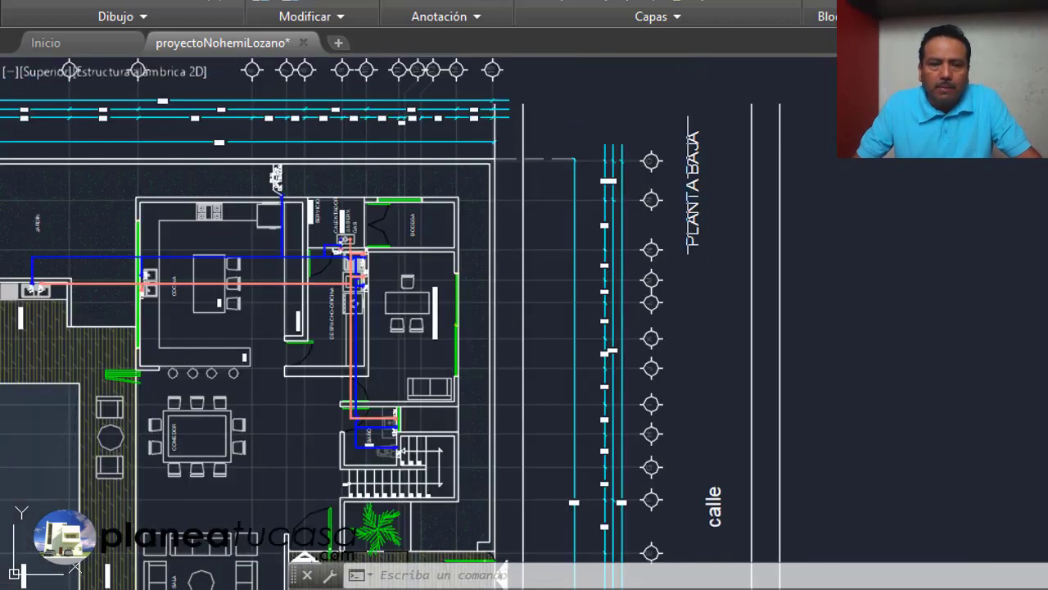
scroll(663, 188, "down", 2)
scroll(663, 188, "down", 1)
scroll(504, 454, "up", 2)
scroll(503, 454, "up", 3)
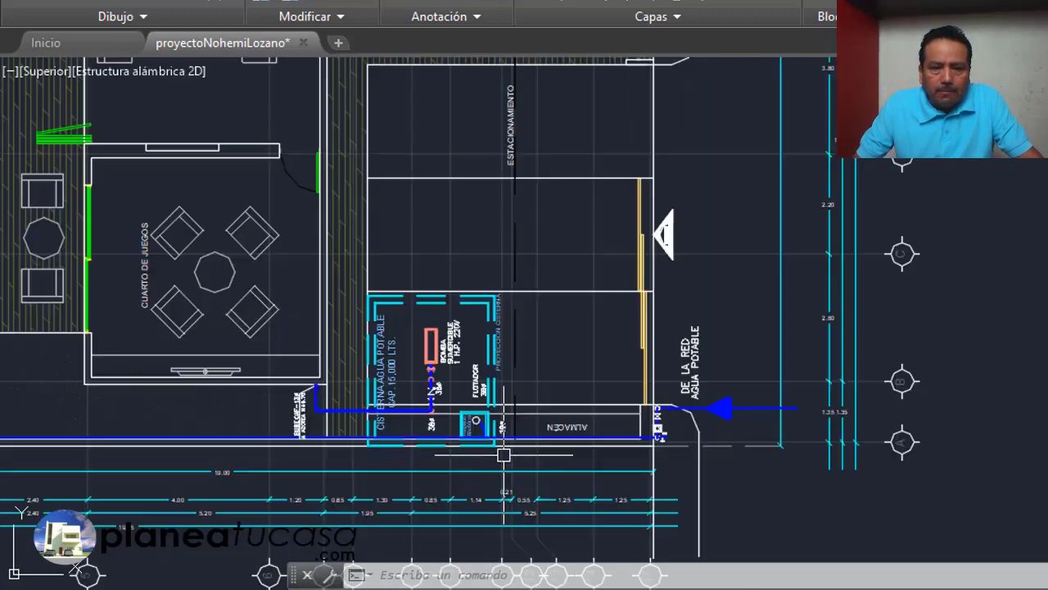
scroll(504, 455, "up", 1)
scroll(702, 369, "up", 3)
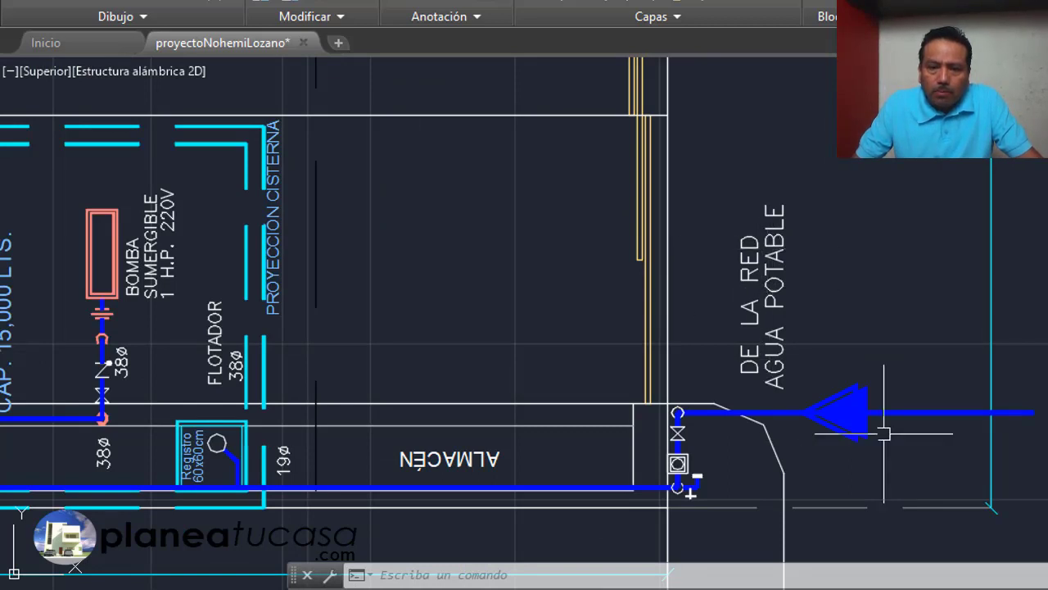
scroll(688, 483, "up", 3)
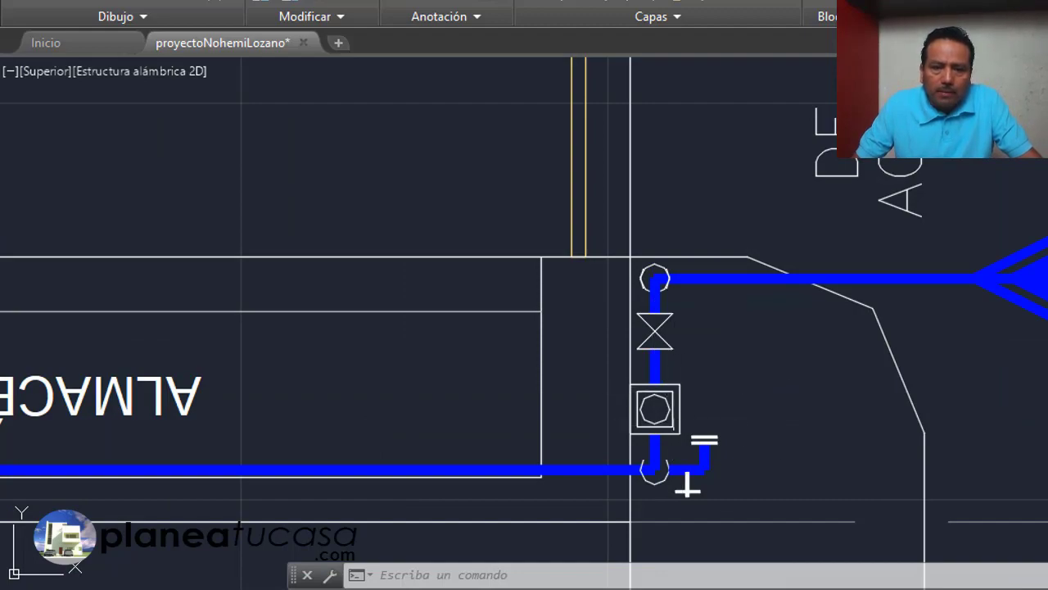
scroll(704, 449, "down", 5)
scroll(748, 433, "up", 2)
scroll(761, 445, "down", 2)
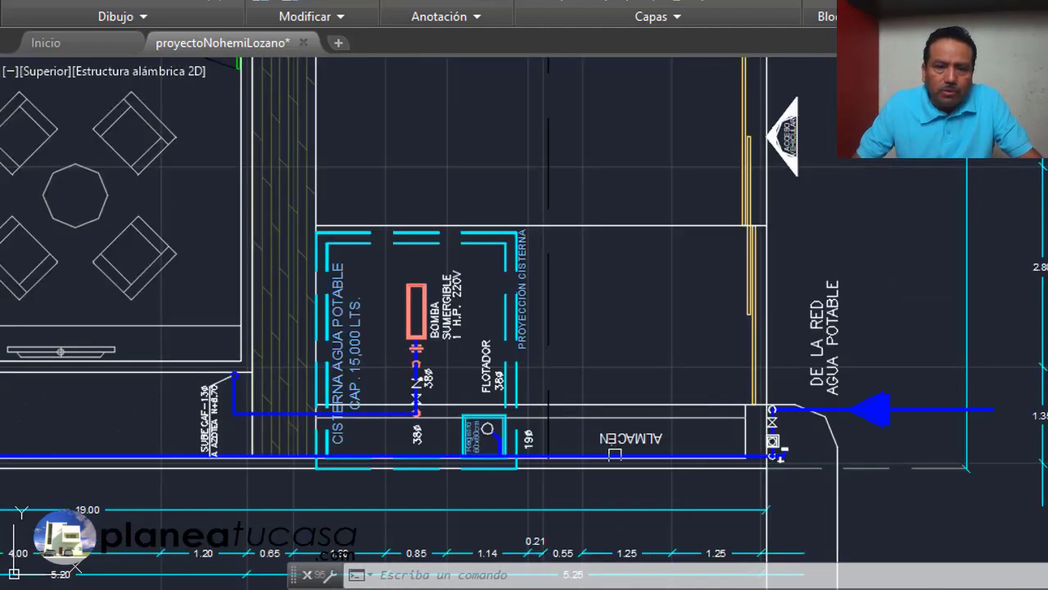
scroll(652, 453, "up", 5)
scroll(675, 465, "down", 3)
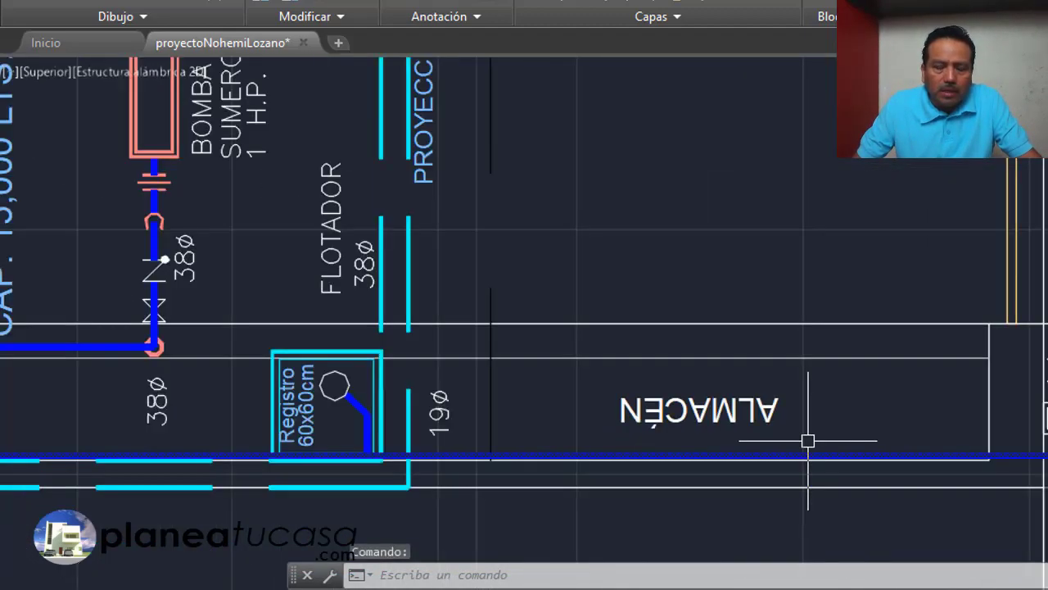
scroll(808, 438, "down", 1)
scroll(663, 468, "up", 4)
- Cancel active commands and pan over the 15,000-litre cistern, its 1 HP pump and 38Ø lines
key("Escape")
key("Escape")
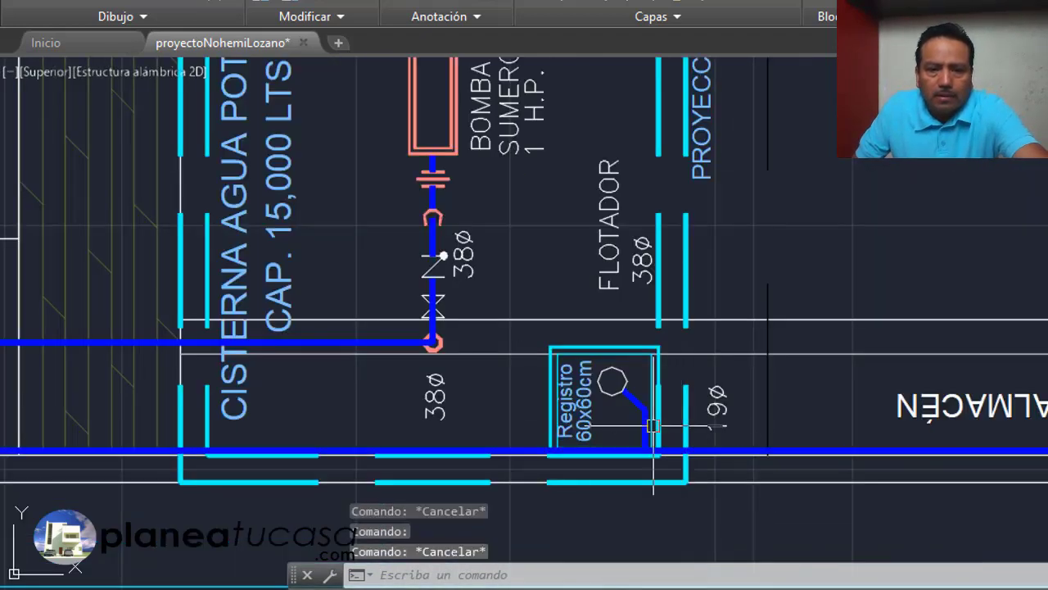
key("Escape")
middle_click_drag(588, 452, 591, 428)
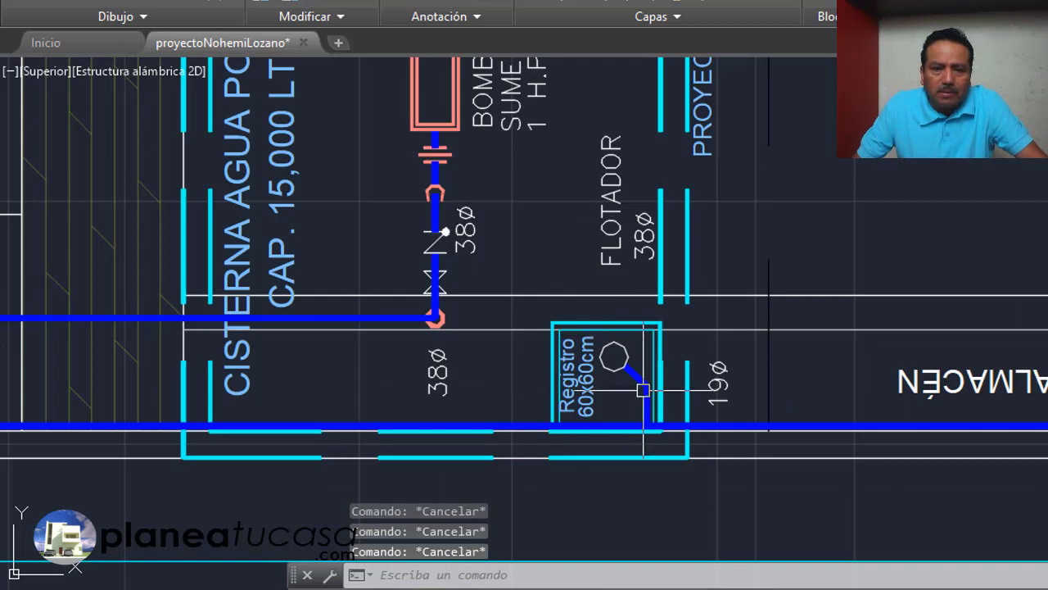
scroll(643, 390, "down", 3)
scroll(627, 374, "up", 3)
scroll(662, 351, "down", 2)
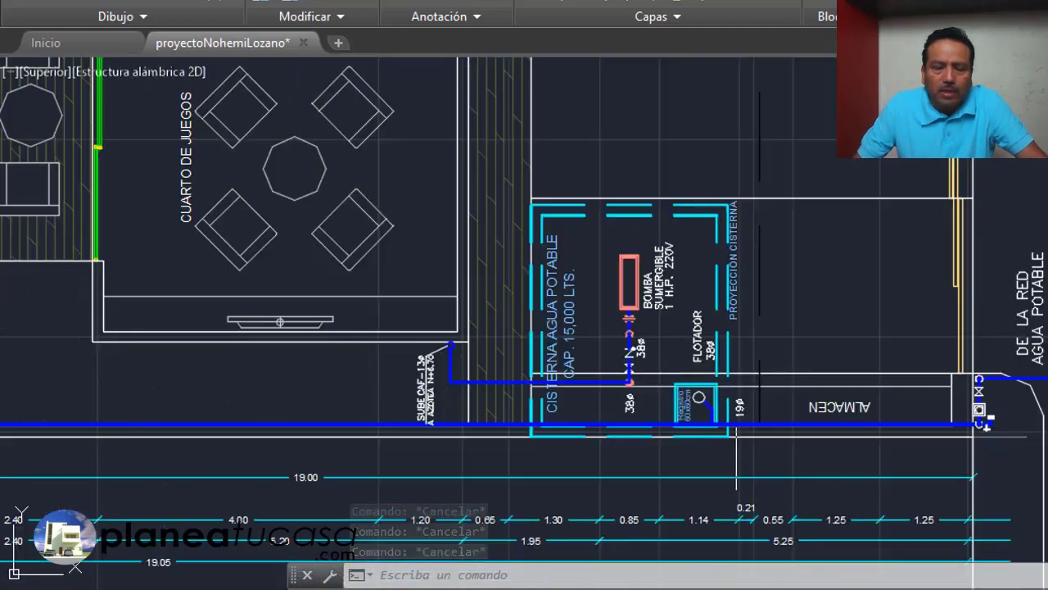
scroll(689, 395, "up", 2)
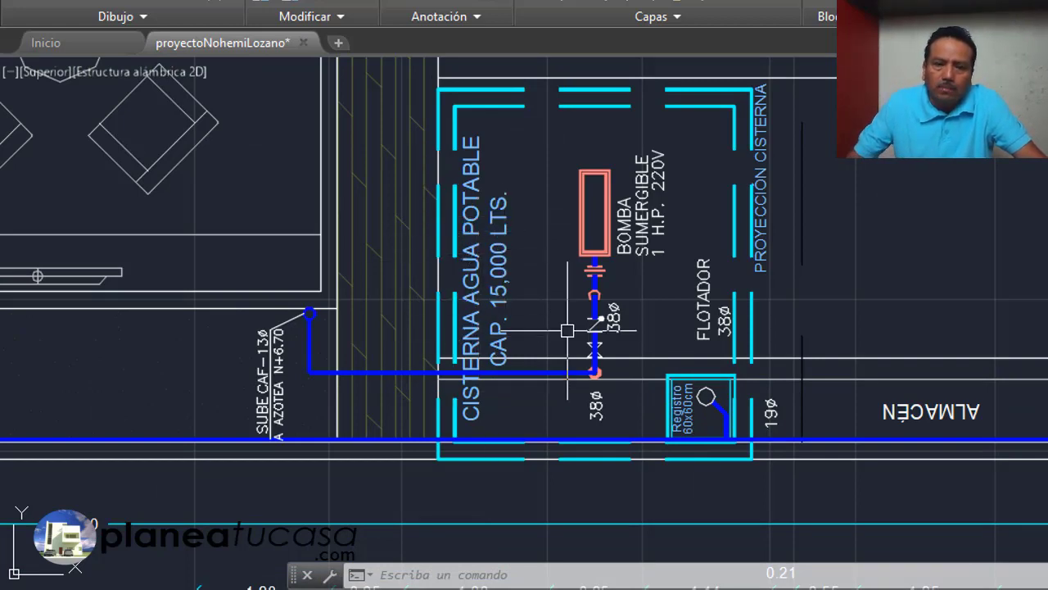
scroll(631, 410, "down", 2)
scroll(493, 307, "up", 2)
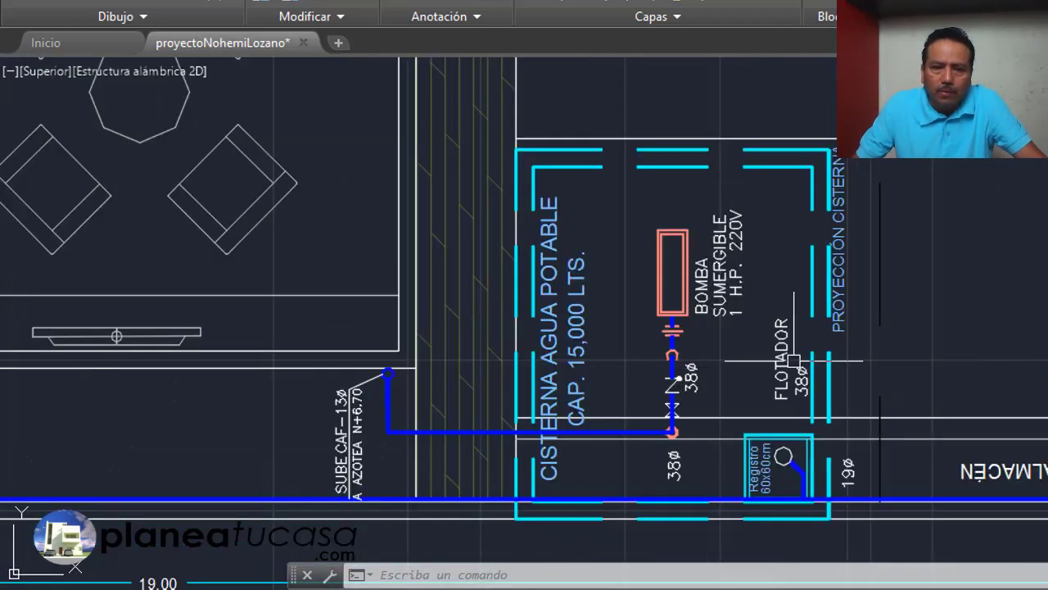
scroll(827, 360, "down", 2)
scroll(852, 406, "up", 2)
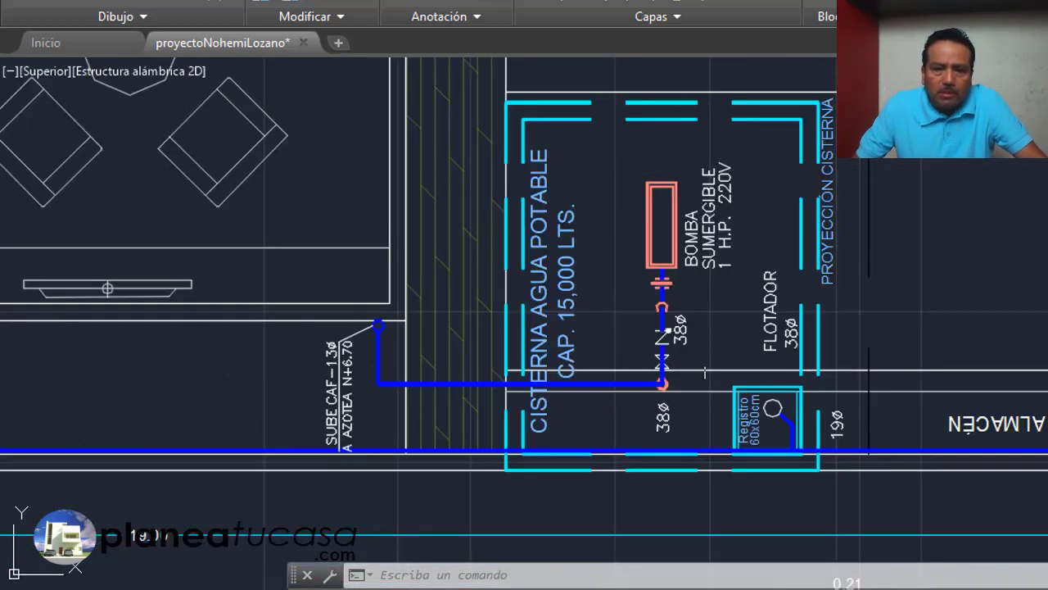
scroll(818, 409, "down", 2)
scroll(1032, 442, "up", 2)
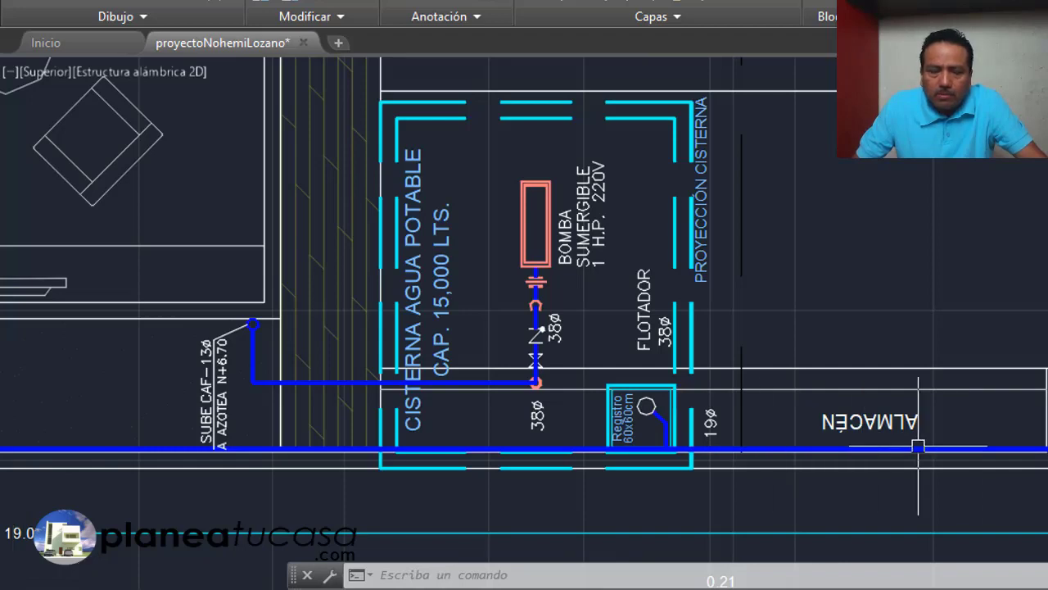
scroll(921, 434, "down", 4)
scroll(690, 417, "up", 2)
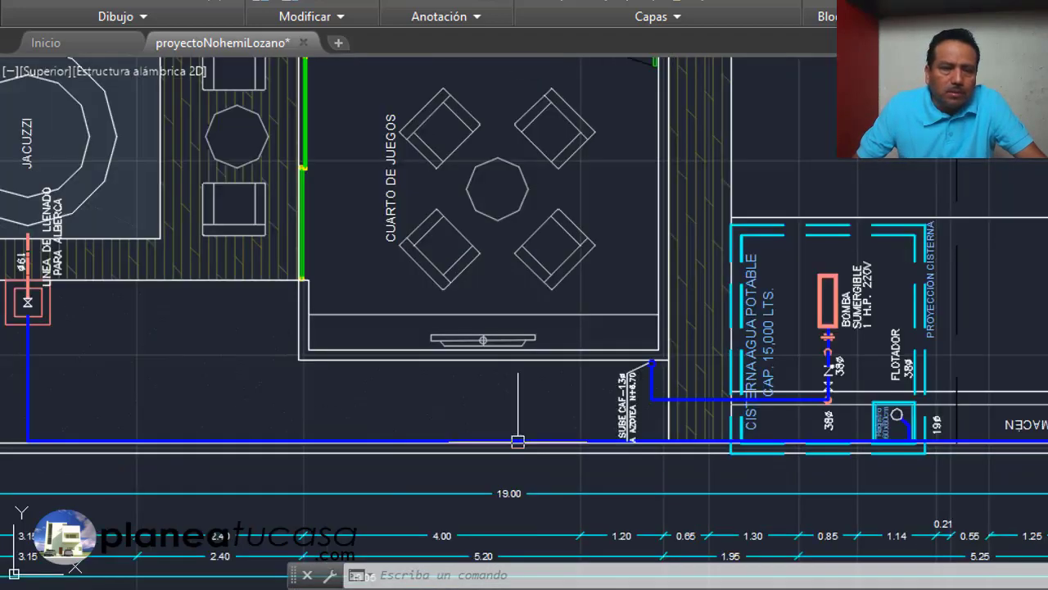
scroll(518, 441, "down", 2)
scroll(188, 279, "up", 4)
scroll(285, 411, "down", 2)
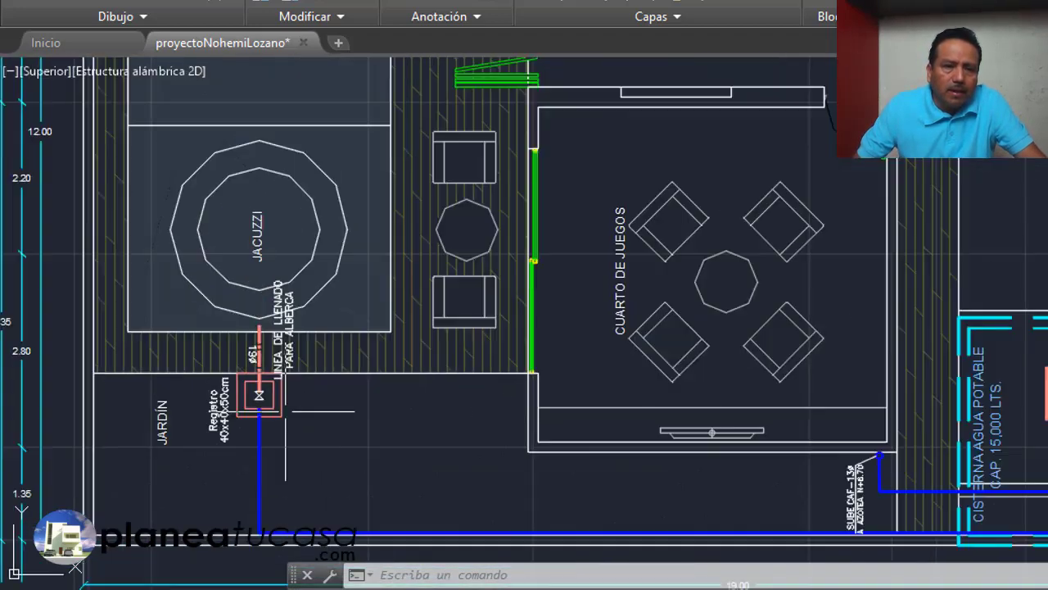
scroll(245, 352, "up", 2)
scroll(270, 399, "up", 2)
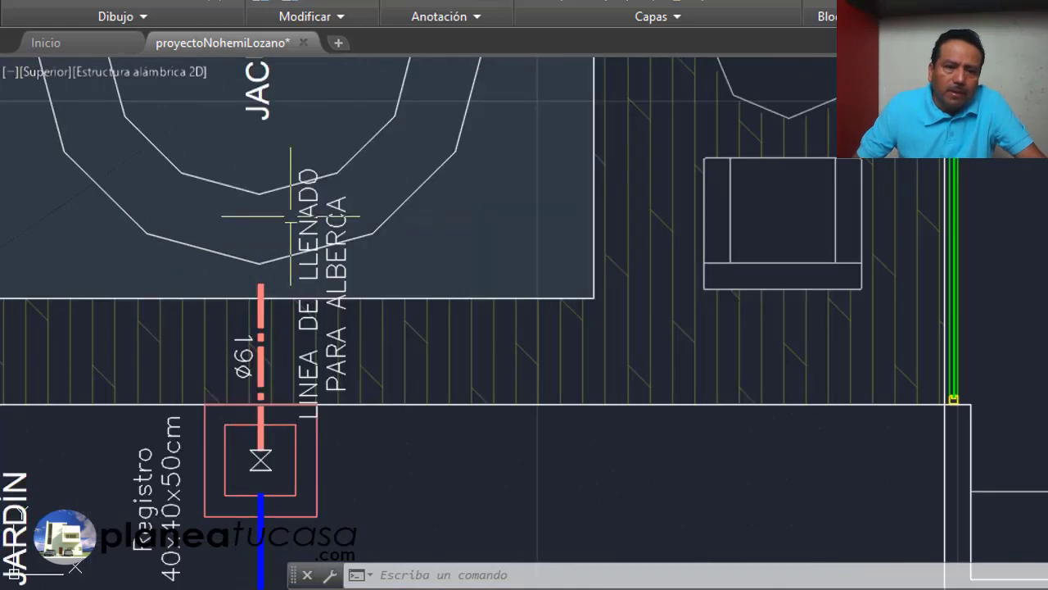
scroll(303, 385, "down", 3)
scroll(298, 399, "up", 3)
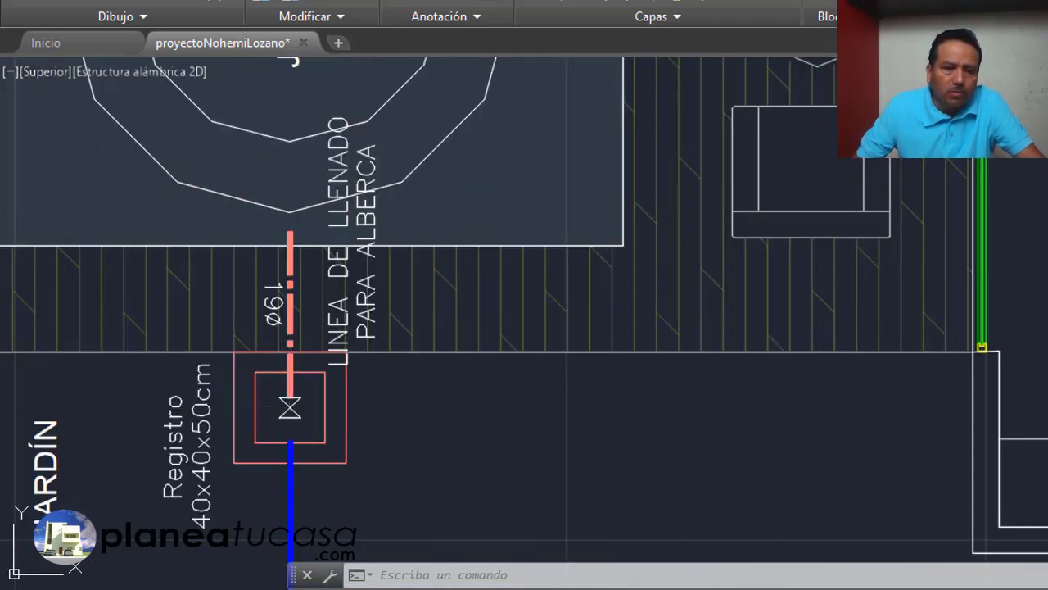
scroll(294, 403, "down", 3)
scroll(283, 426, "up", 3)
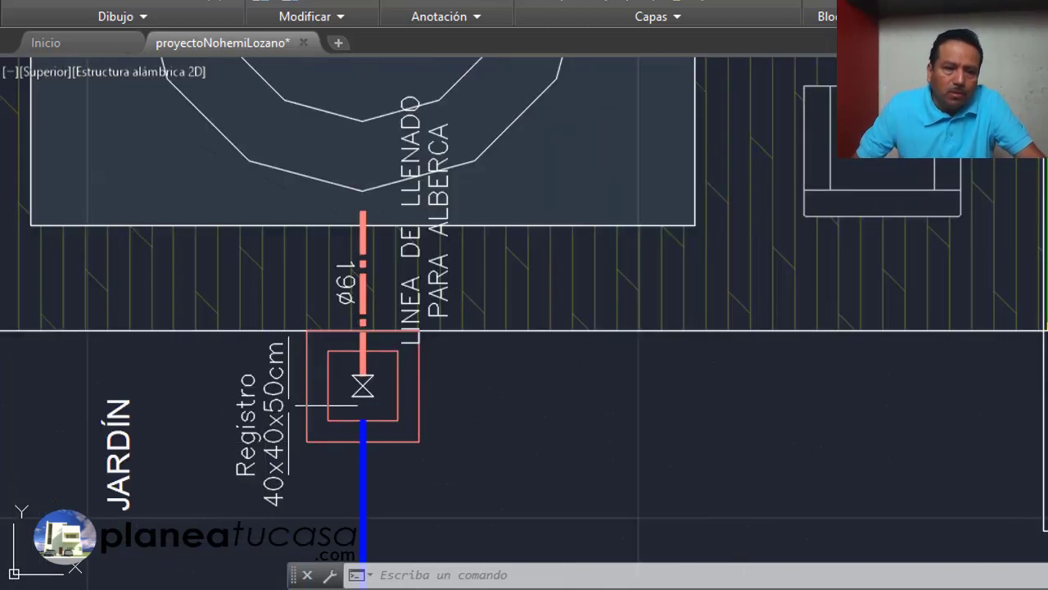
scroll(237, 462, "down", 4)
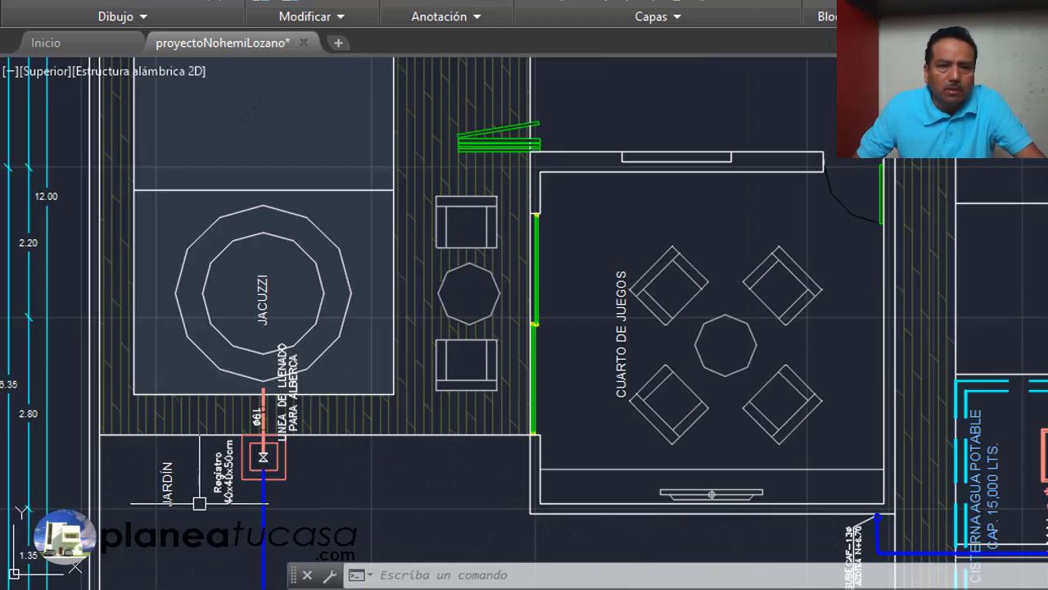
scroll(277, 443, "down", 2)
scroll(255, 409, "up", 3)
scroll(255, 410, "up", 2)
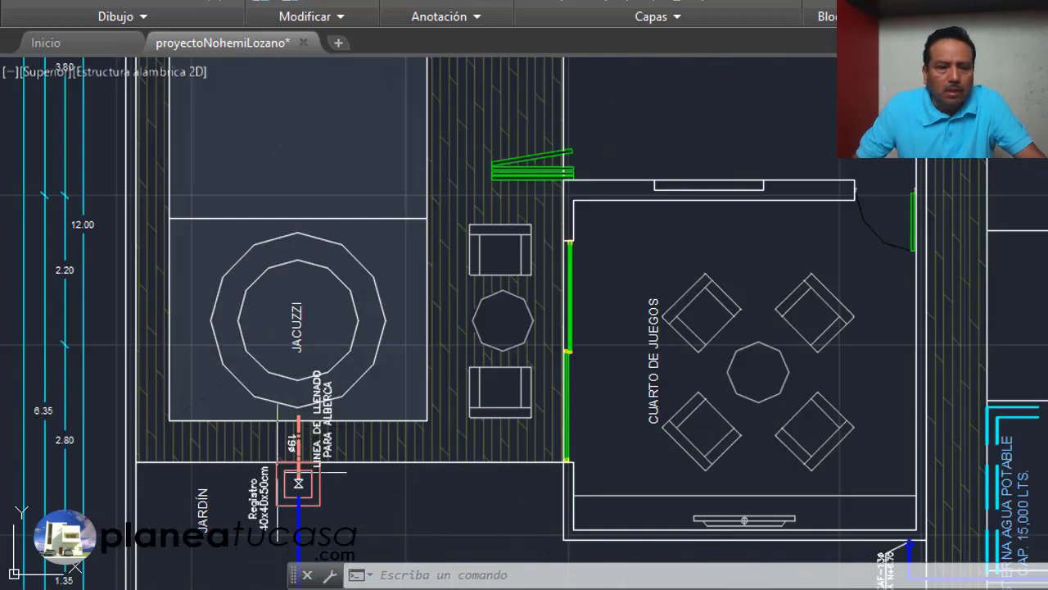
scroll(298, 482, "down", 4)
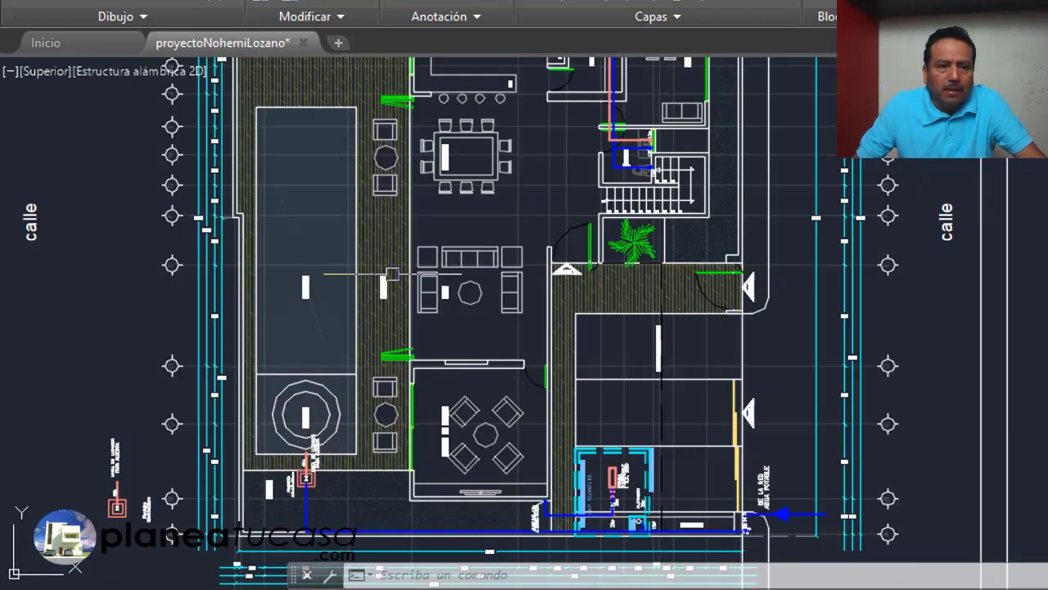
scroll(306, 478, "up", 2)
scroll(278, 469, "up", 2)
scroll(262, 455, "up", 2)
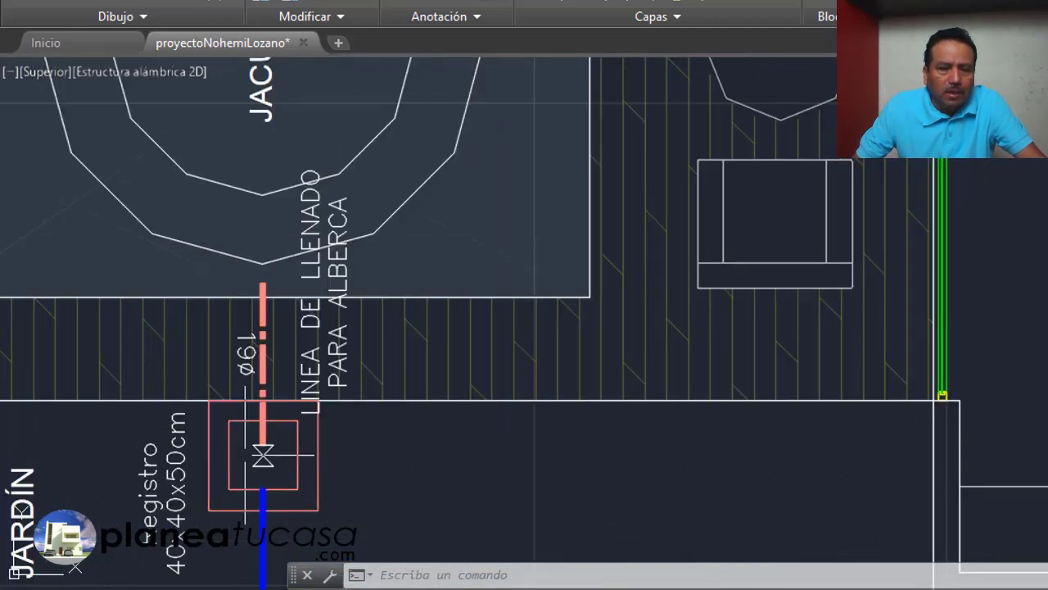
scroll(305, 507, "down", 3)
scroll(282, 393, "down", 5)
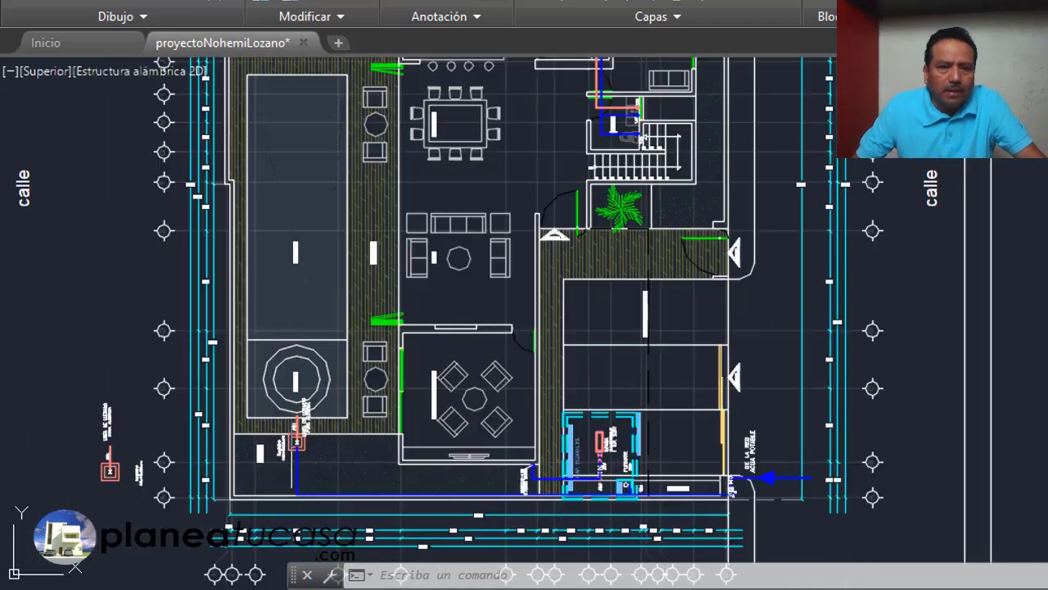
scroll(318, 356, "down", 3)
scroll(399, 423, "up", 4)
scroll(399, 423, "up", 2)
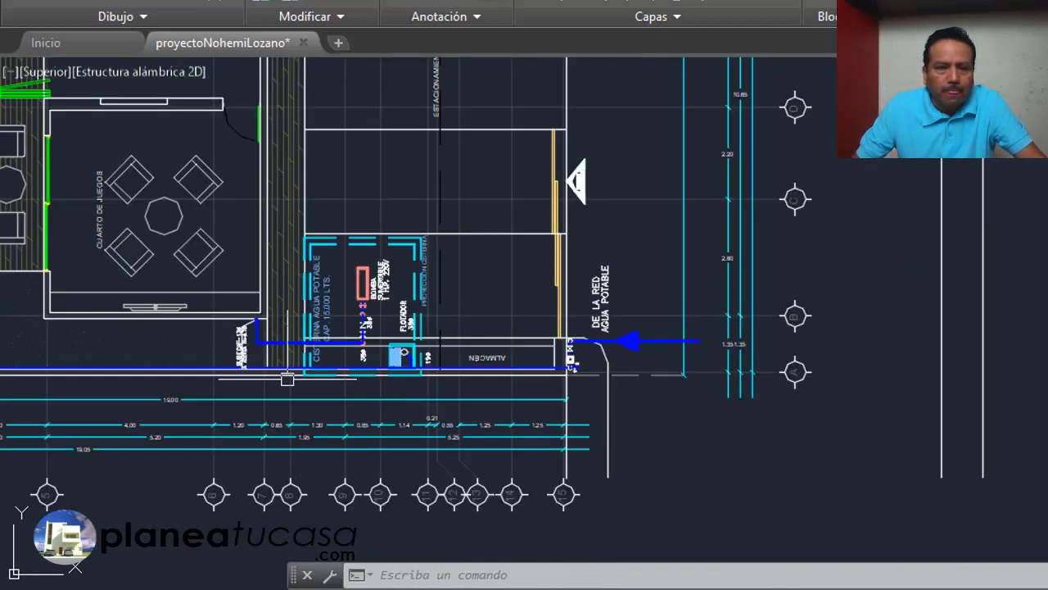
scroll(393, 409, "down", 2)
scroll(336, 327, "up", 3)
scroll(327, 344, "up", 2)
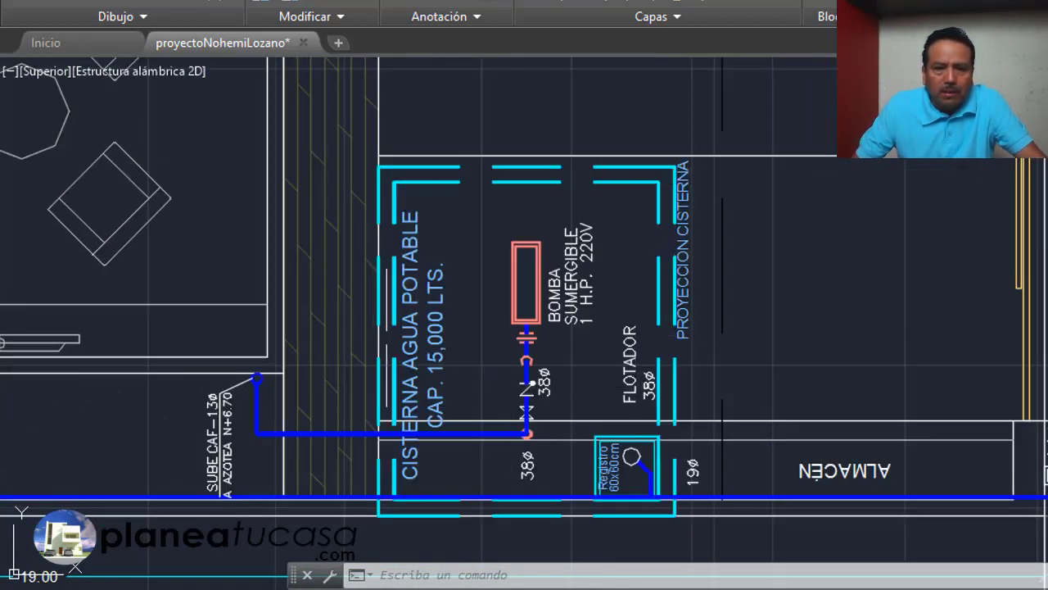
scroll(449, 443, "up", 2)
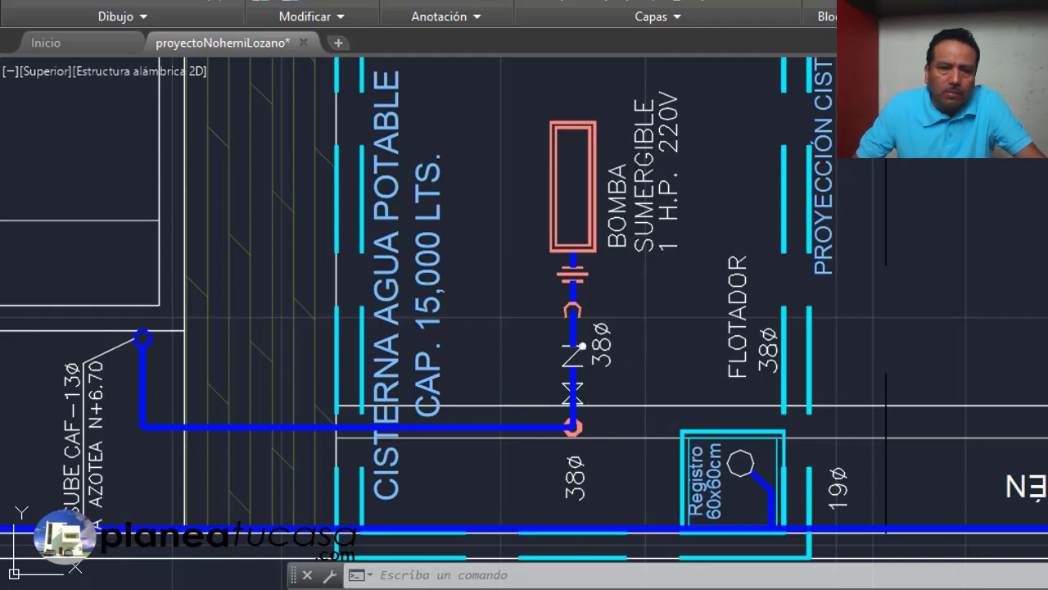
scroll(638, 442, "down", 3)
scroll(639, 442, "down", 3)
scroll(407, 473, "up", 5)
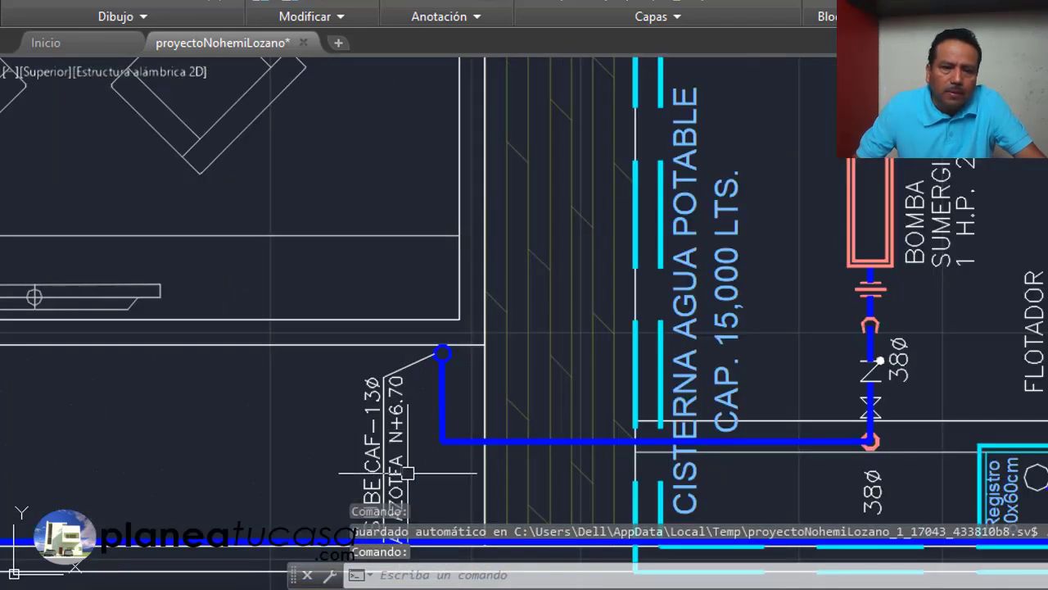
scroll(407, 473, "down", 2)
scroll(407, 472, "up", 4)
scroll(382, 366, "down", 2)
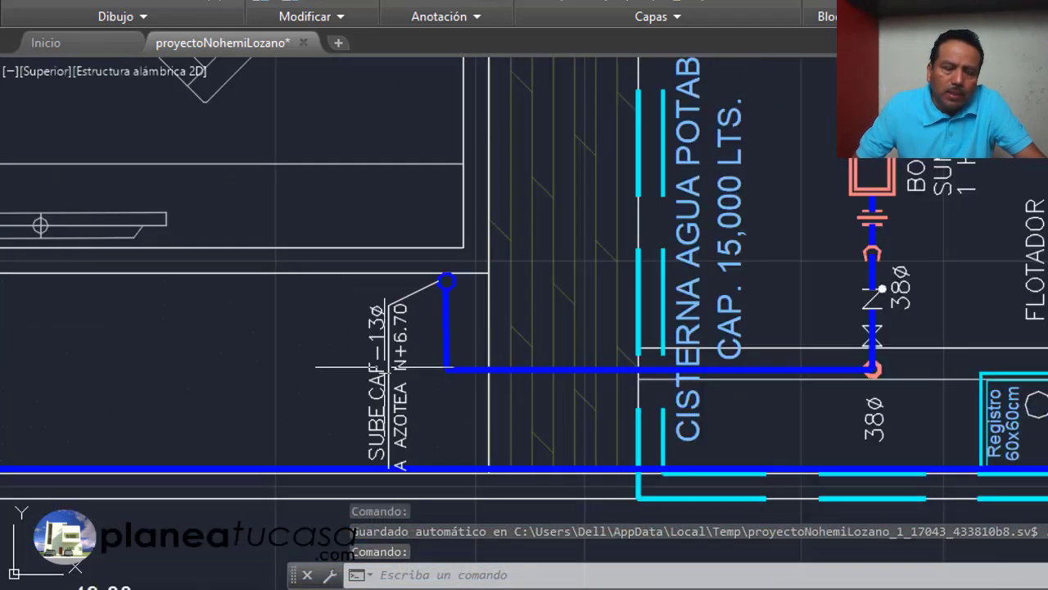
scroll(382, 366, "up", 2)
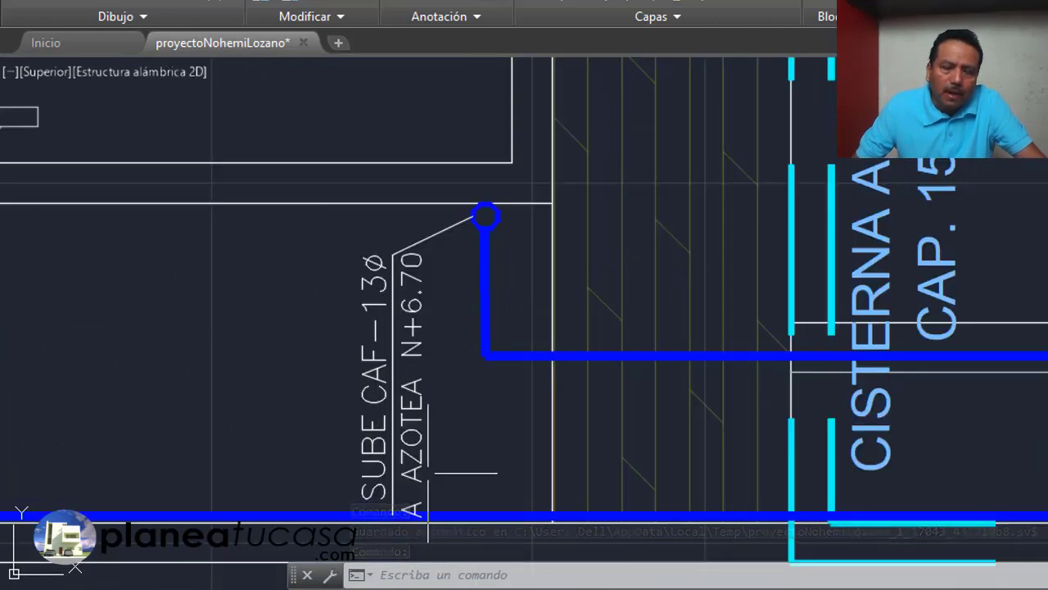
scroll(427, 472, "down", 3)
scroll(456, 402, "up", 2)
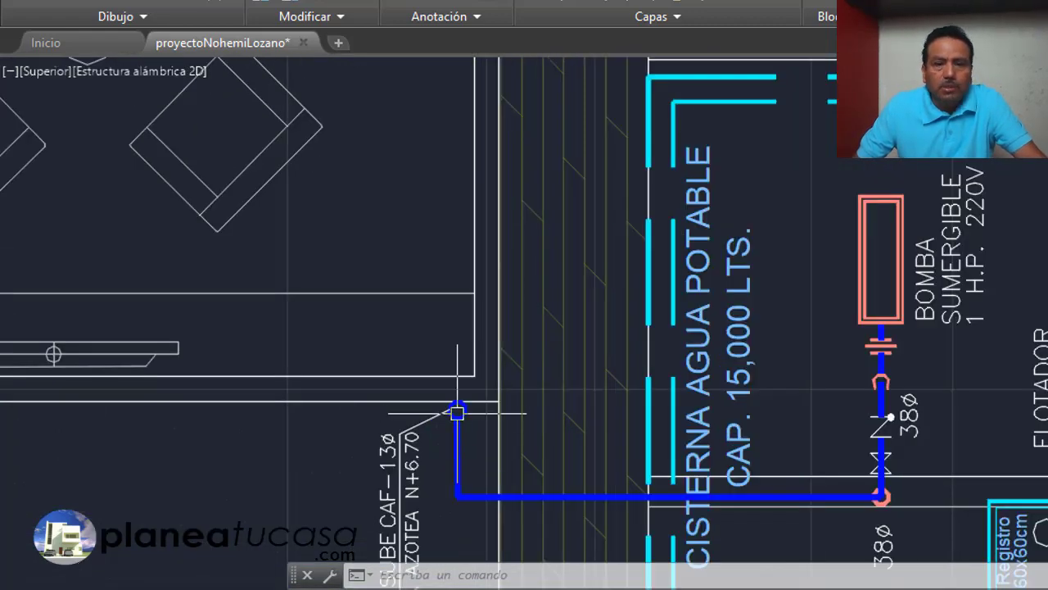
scroll(457, 413, "down", 3)
scroll(421, 463, "down", 3)
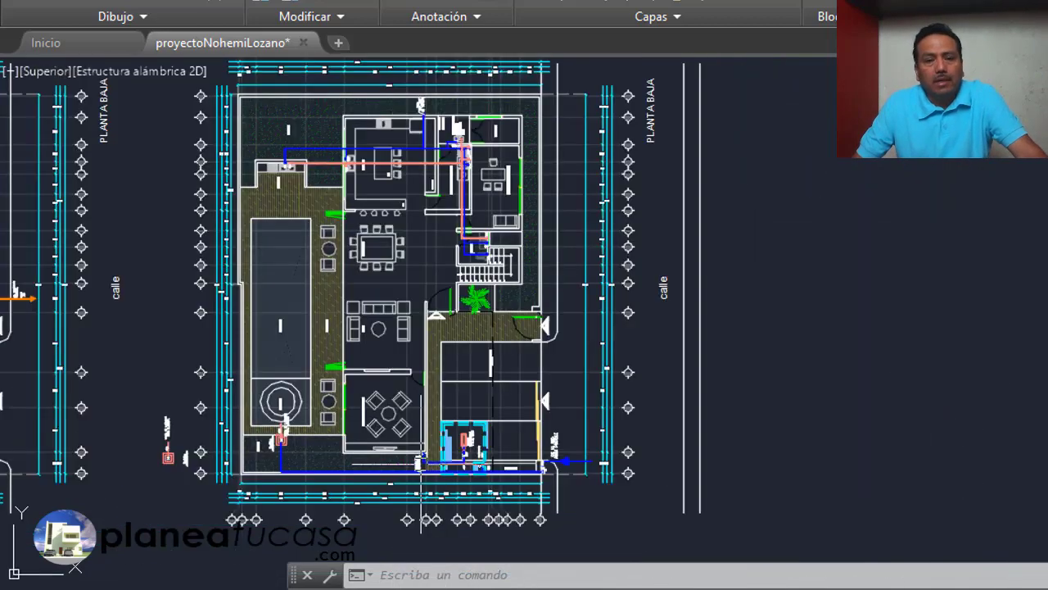
scroll(421, 463, "down", 2)
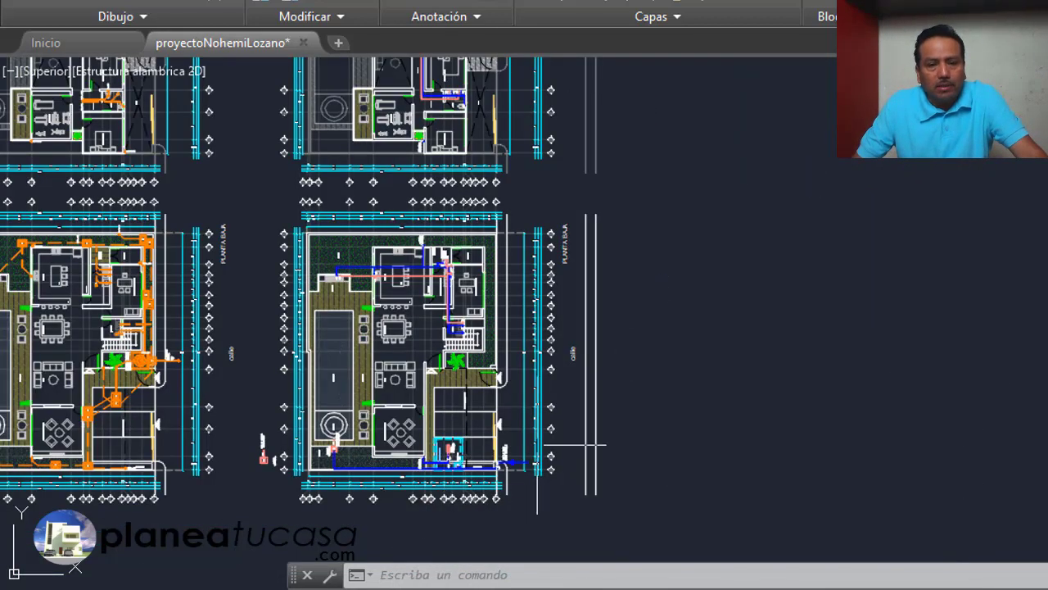
scroll(576, 232, "up", 2)
scroll(576, 232, "down", 3)
scroll(524, 328, "down", 2)
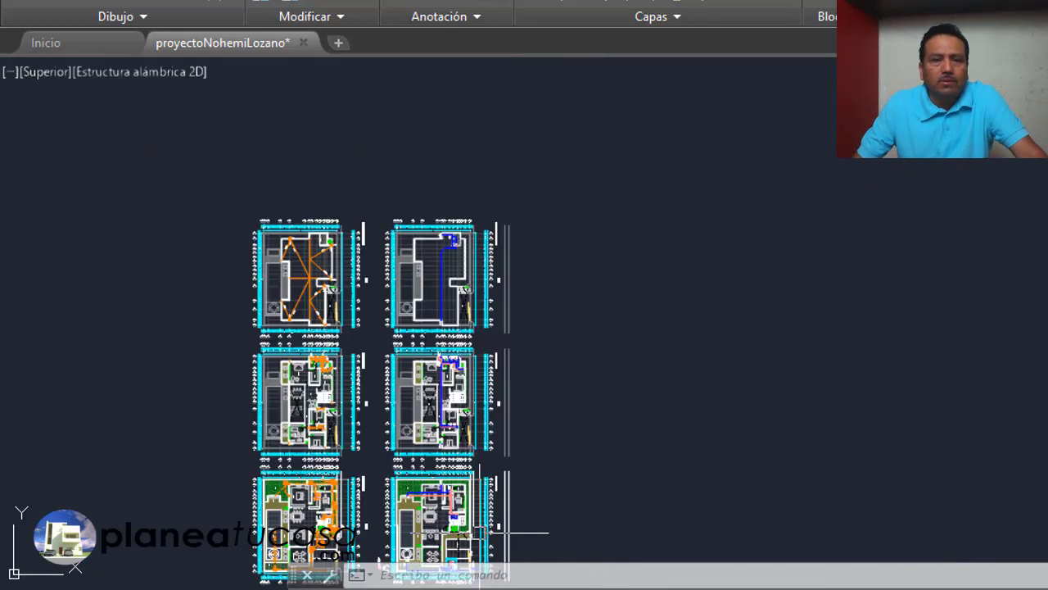
scroll(491, 410, "down", 1)
scroll(446, 388, "up", 4)
scroll(479, 426, "up", 4)
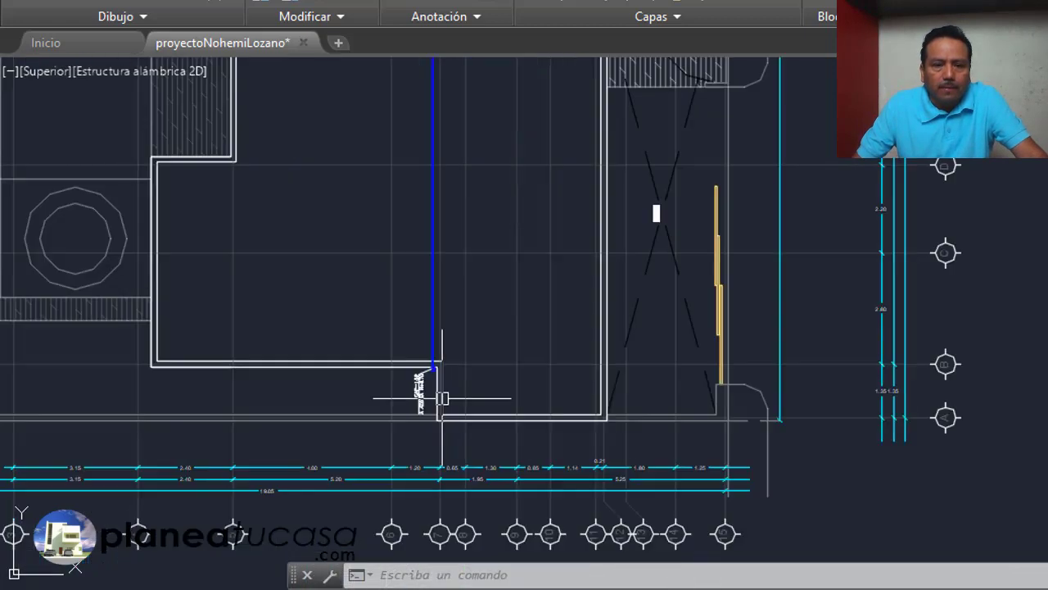
scroll(421, 386, "up", 3)
scroll(421, 344, "up", 1)
scroll(415, 343, "up", 2)
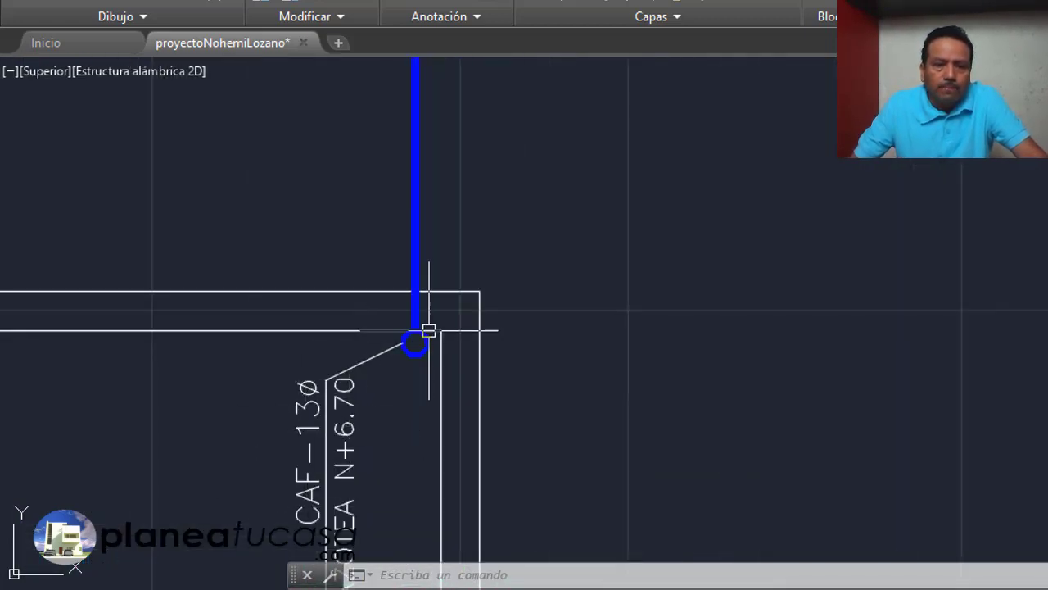
scroll(417, 519, "down", 2)
scroll(417, 468, "down", 2)
scroll(409, 393, "down", 3)
scroll(402, 316, "down", 2)
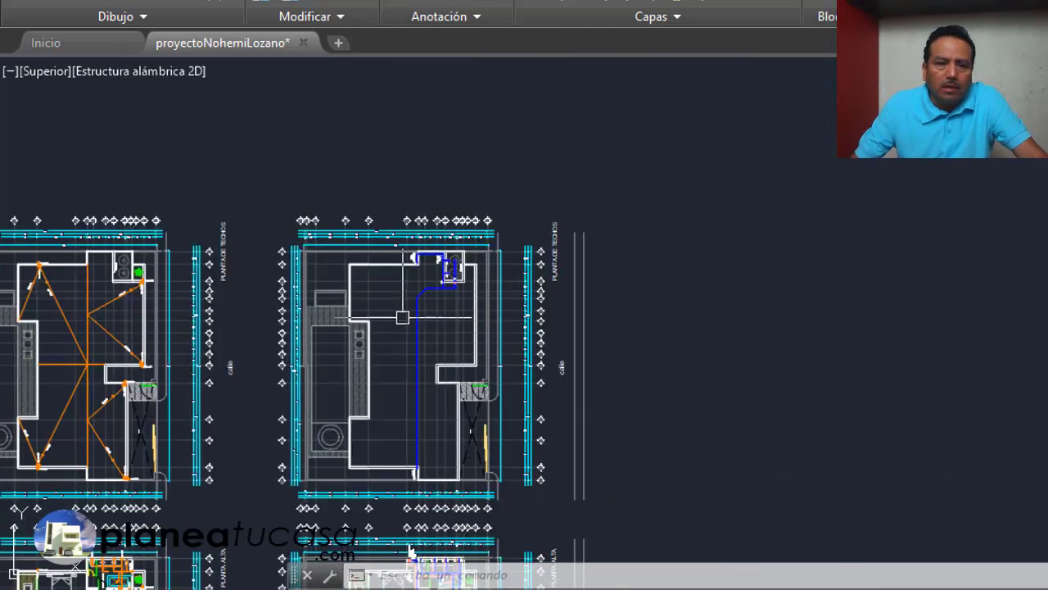
scroll(402, 317, "up", 3)
scroll(510, 299, "up", 3)
scroll(524, 262, "down", 2)
scroll(560, 319, "up", 3)
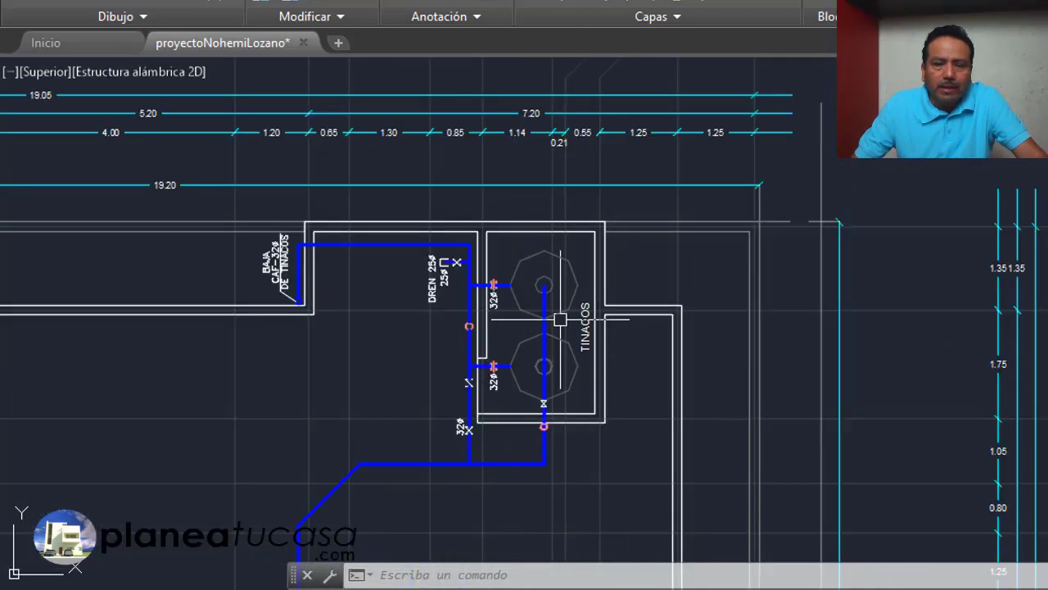
scroll(549, 360, "up", 2)
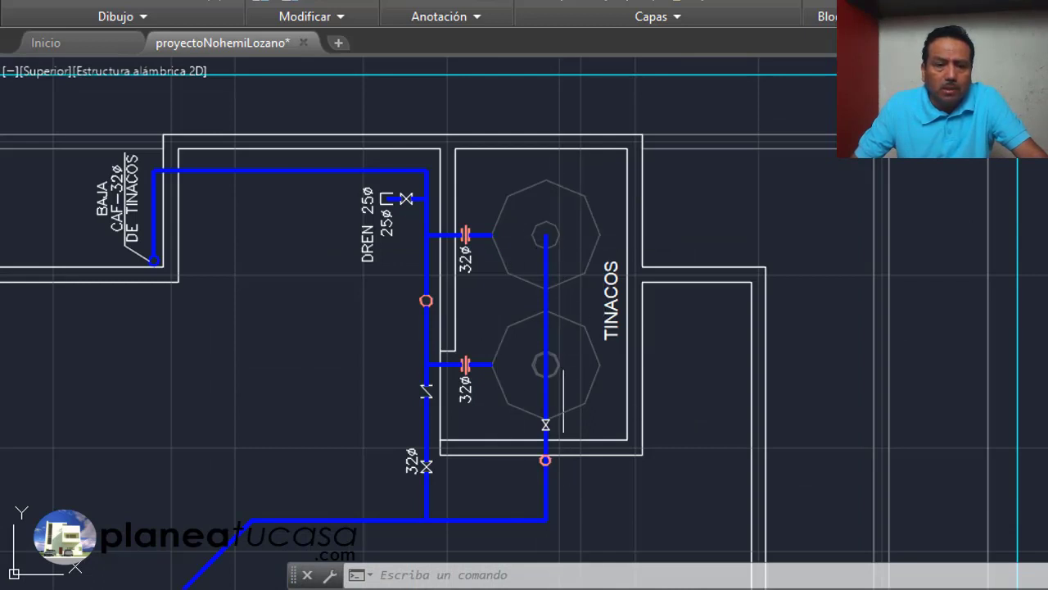
scroll(584, 361, "down", 2)
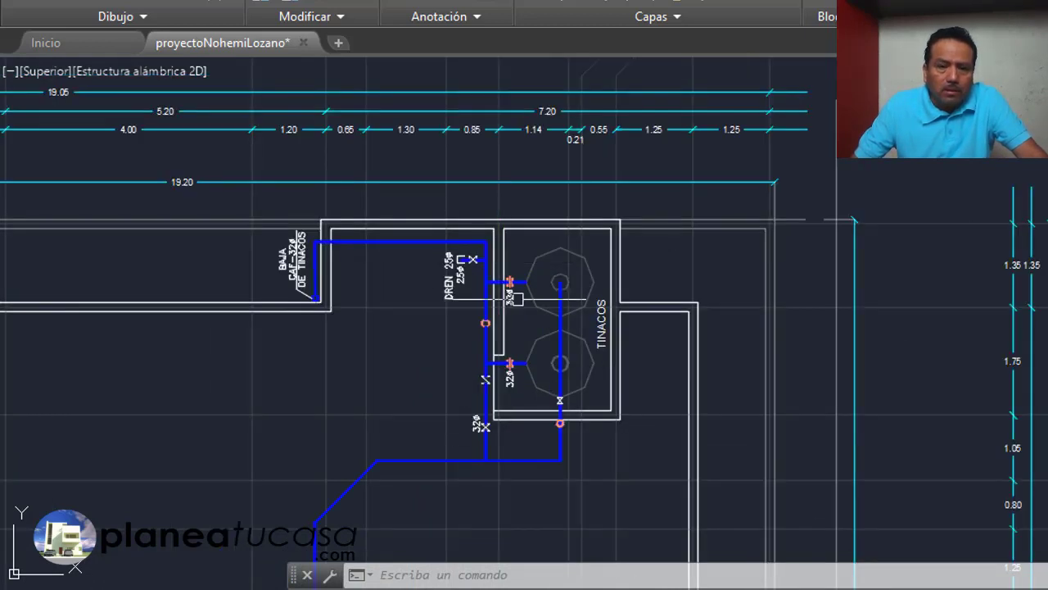
scroll(275, 271, "up", 2)
scroll(334, 303, "up", 2)
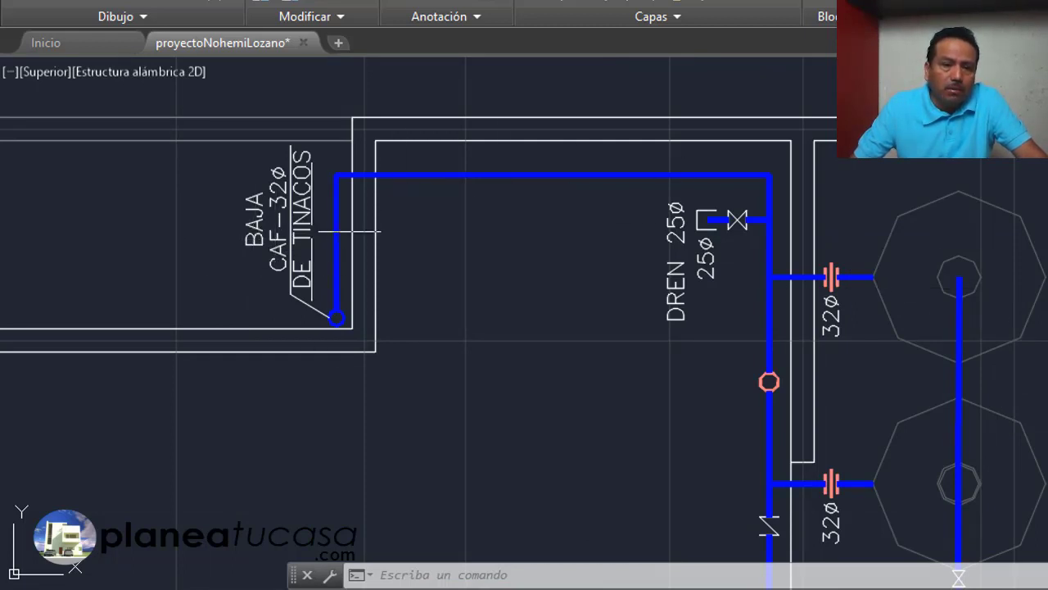
scroll(505, 276, "down", 4)
scroll(412, 292, "down", 4)
scroll(468, 249, "down", 1)
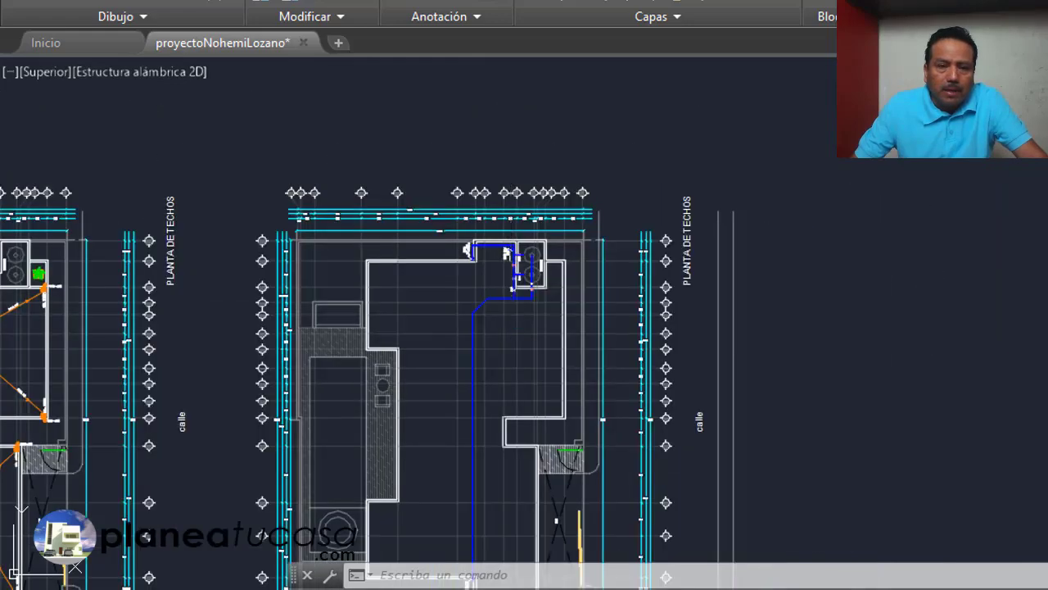
scroll(562, 253, "down", 6)
scroll(561, 299, "down", 2)
scroll(546, 356, "up", 7)
scroll(518, 386, "up", 2)
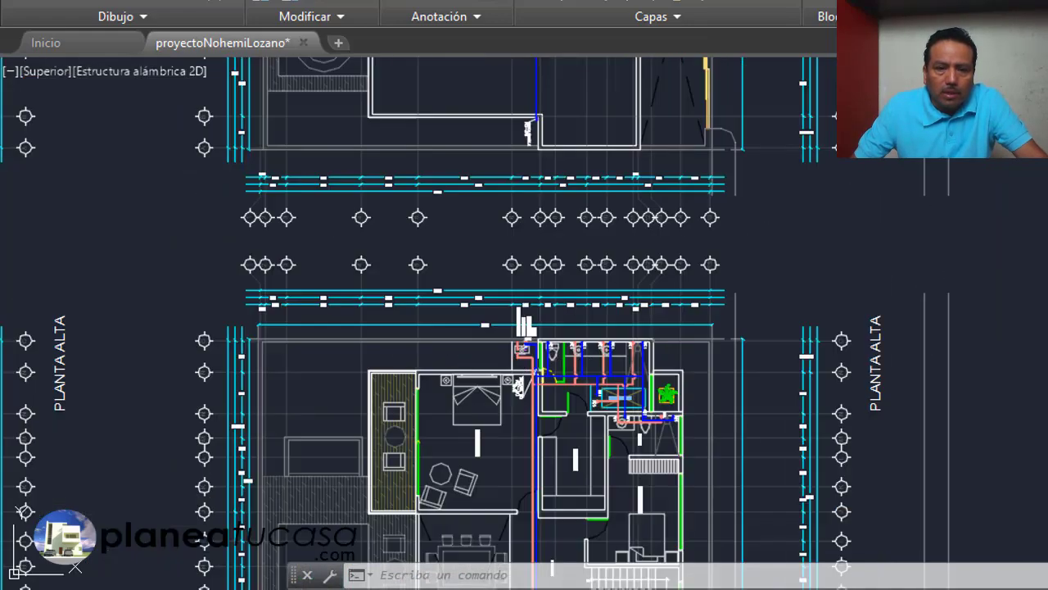
scroll(509, 343, "up", 2)
scroll(510, 344, "up", 2)
scroll(509, 344, "up", 3)
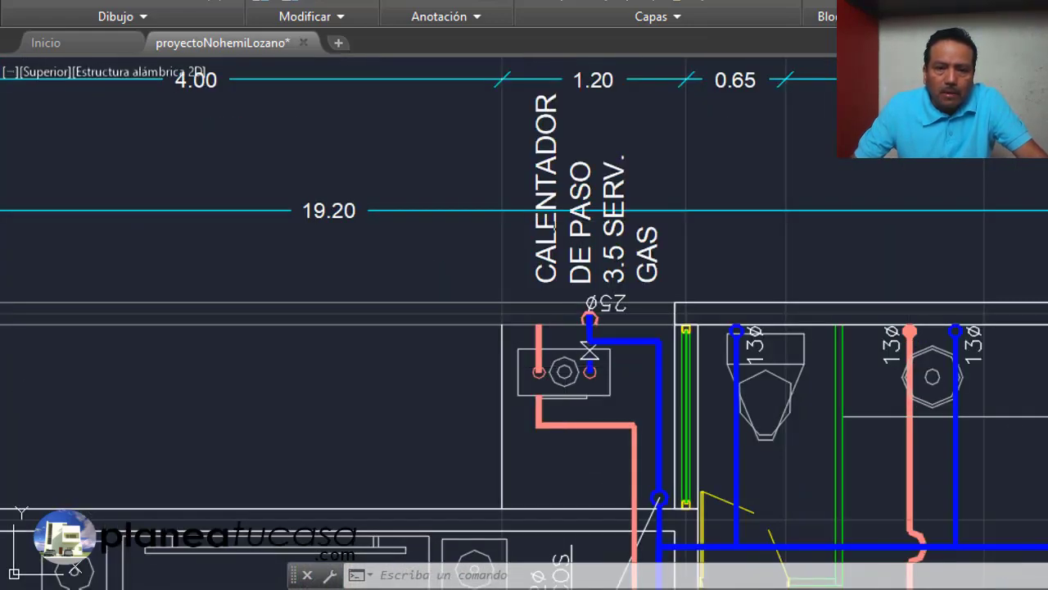
scroll(622, 361, "down", 3)
scroll(645, 465, "up", 7)
scroll(636, 362, "down", 4)
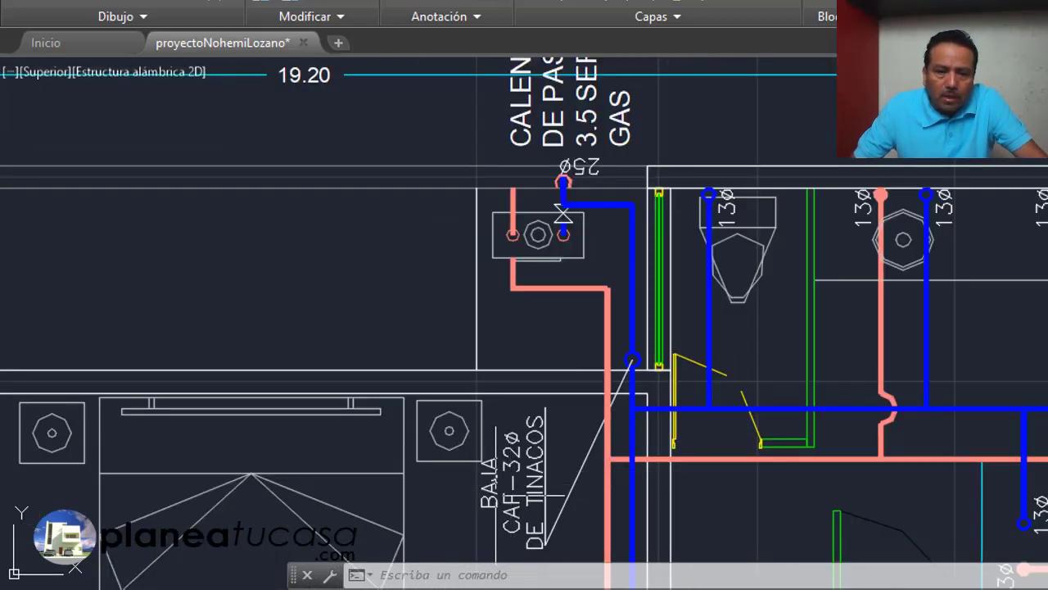
double_click(521, 497)
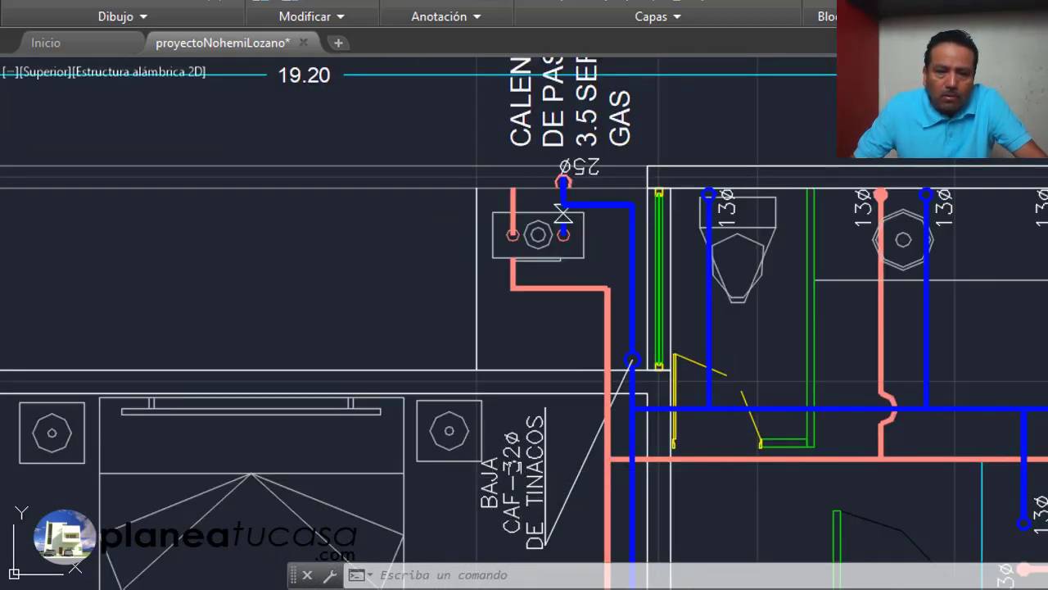
scroll(600, 501, "down", 3)
scroll(610, 320, "up", 3)
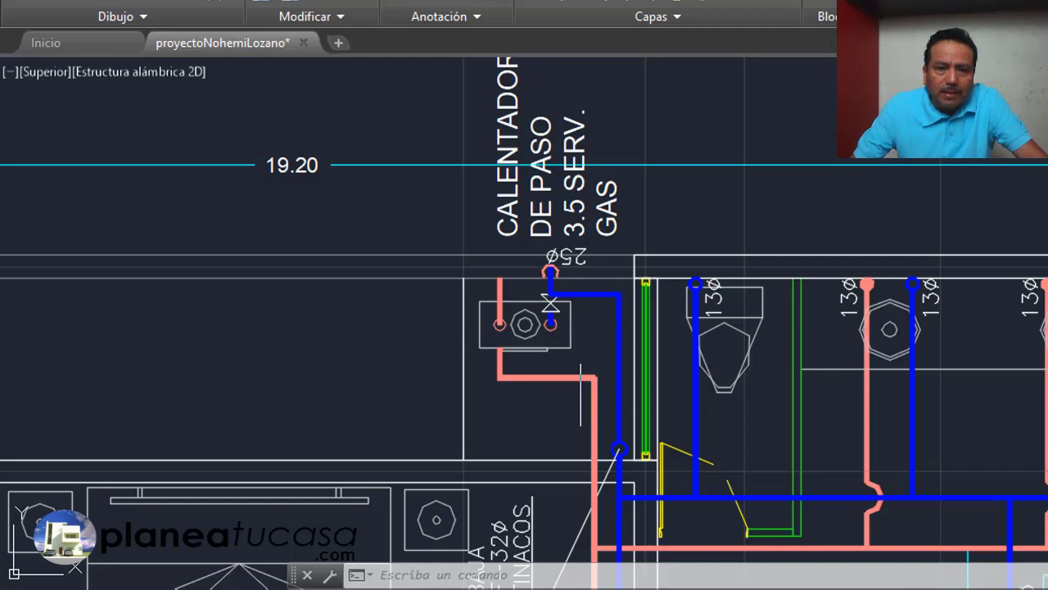
scroll(552, 293, "down", 2)
scroll(541, 175, "up", 2)
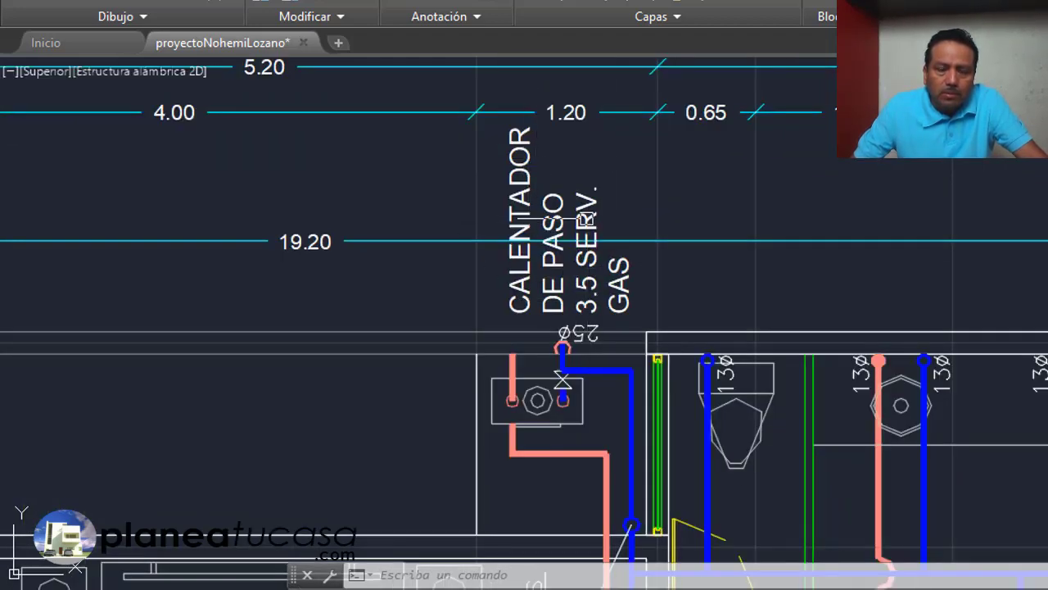
scroll(586, 219, "down", 2)
scroll(578, 201, "up", 2)
scroll(574, 246, "down", 2)
scroll(505, 344, "up", 2)
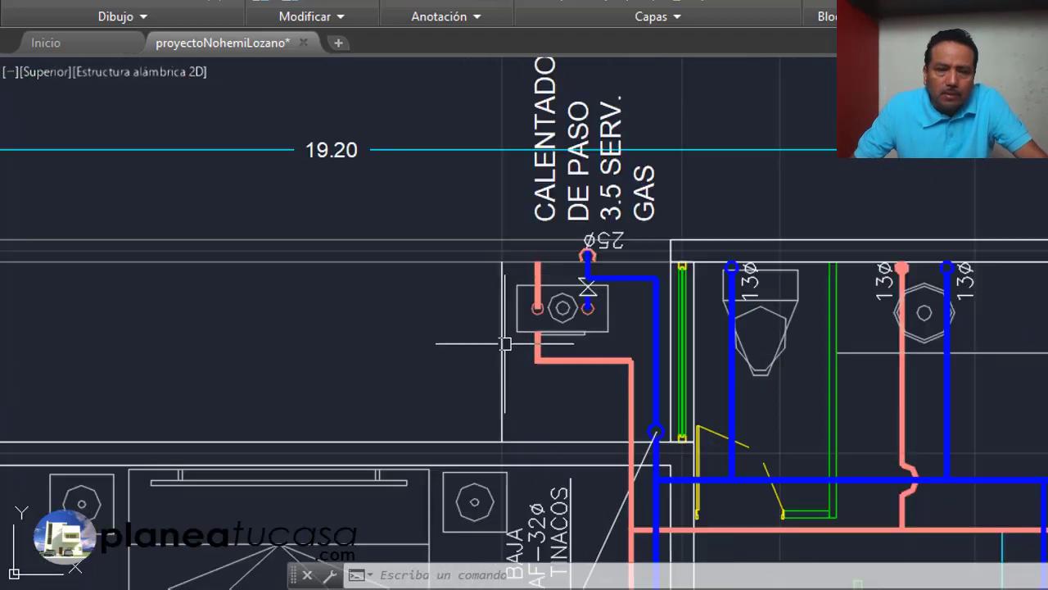
scroll(528, 307, "up", 2)
scroll(534, 297, "down", 2)
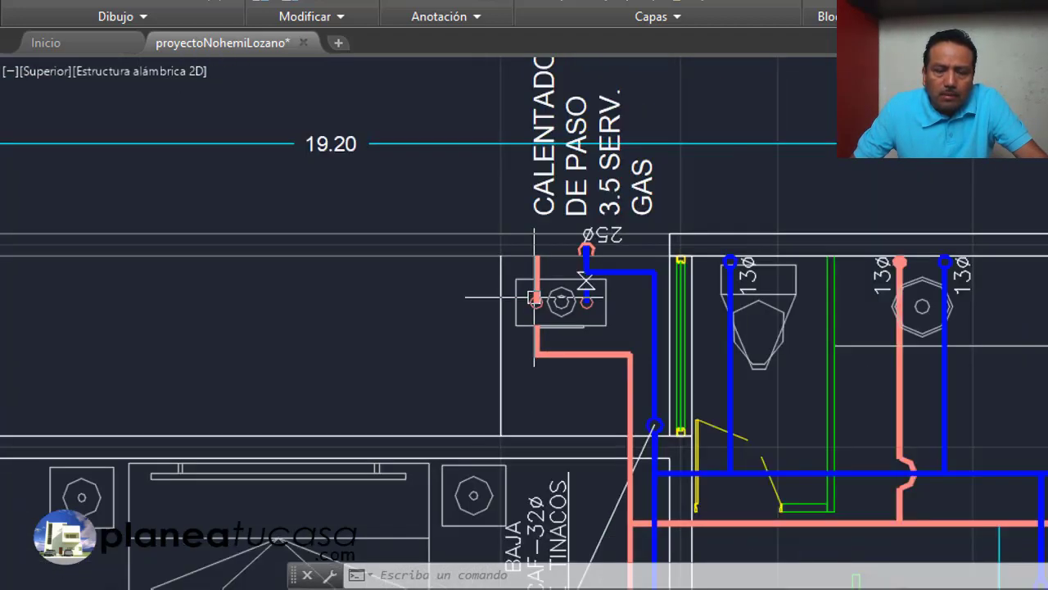
scroll(534, 297, "down", 2)
scroll(557, 368, "down", 2)
scroll(573, 409, "up", 2)
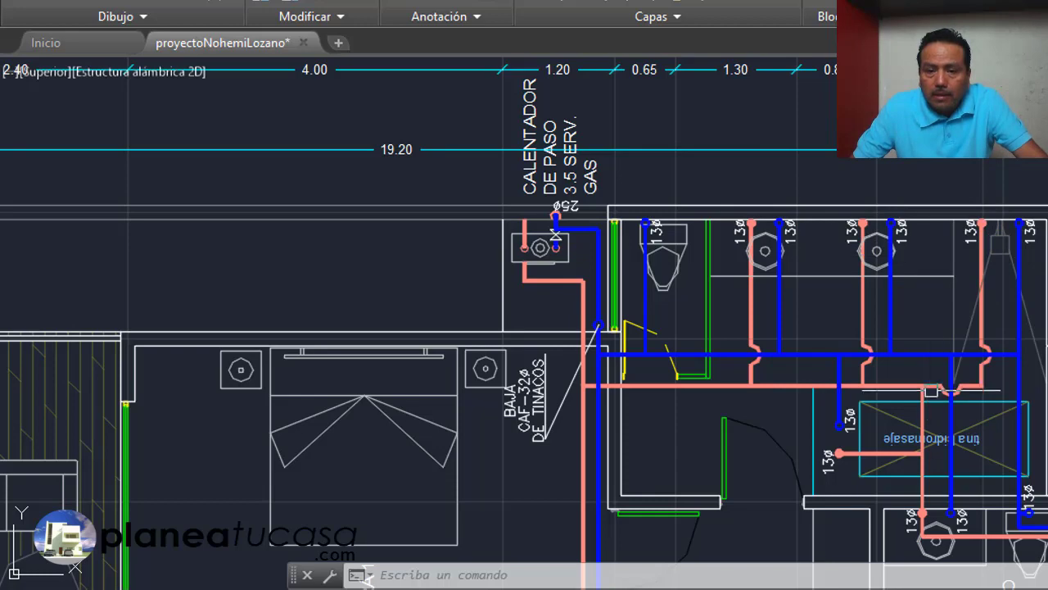
scroll(727, 322, "down", 5)
scroll(819, 425, "up", 3)
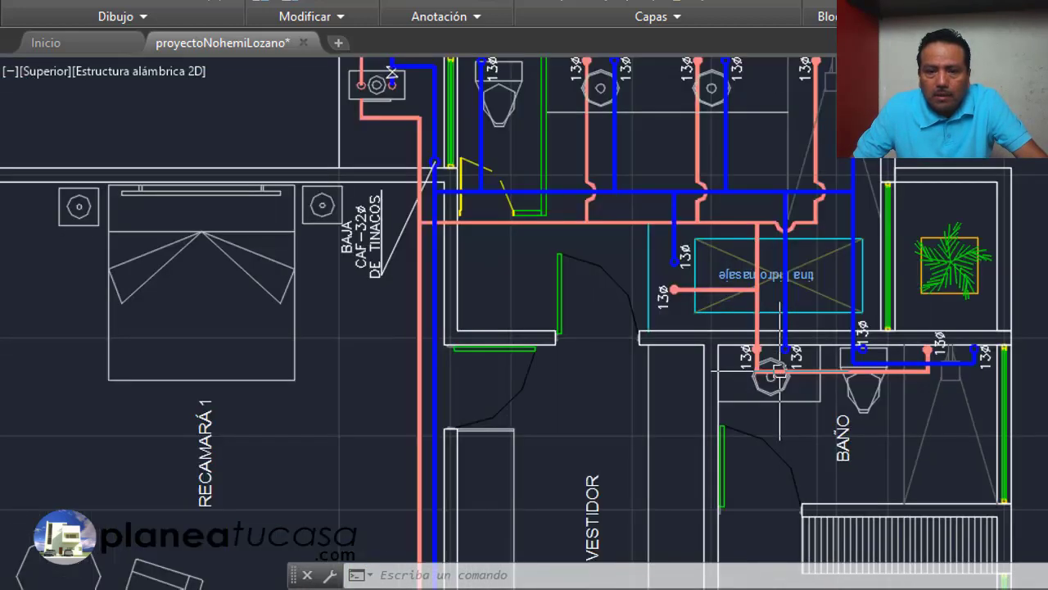
scroll(754, 380, "up", 2)
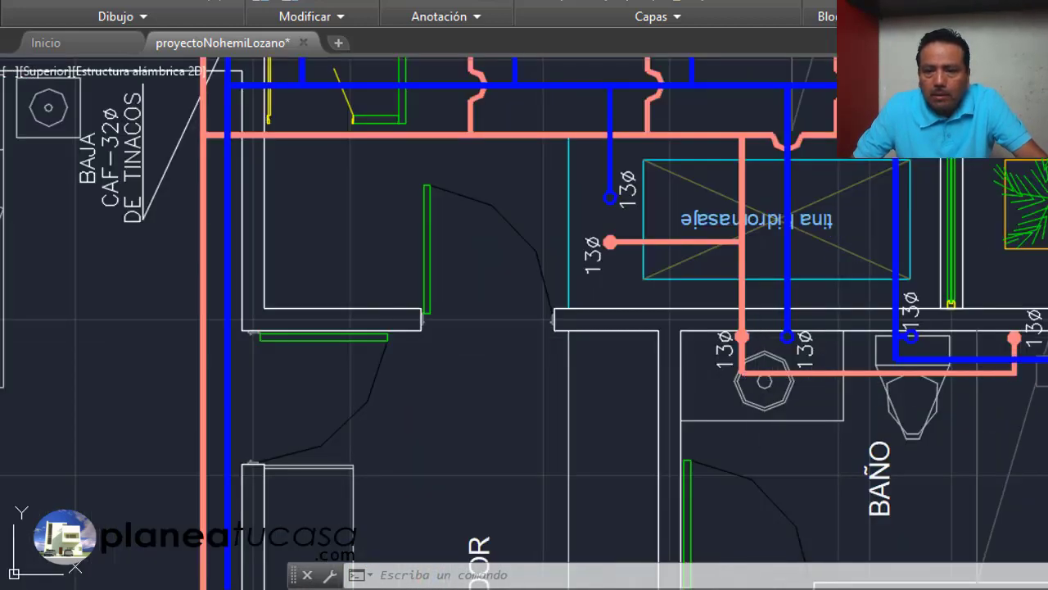
scroll(819, 344, "down", 4)
scroll(632, 304, "up", 2)
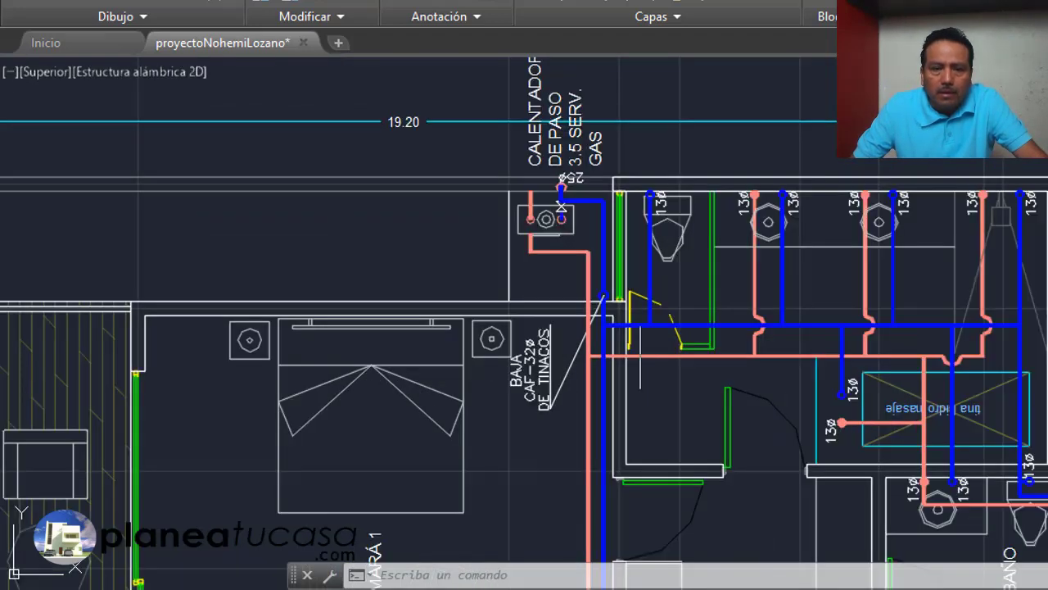
scroll(627, 300, "up", 2)
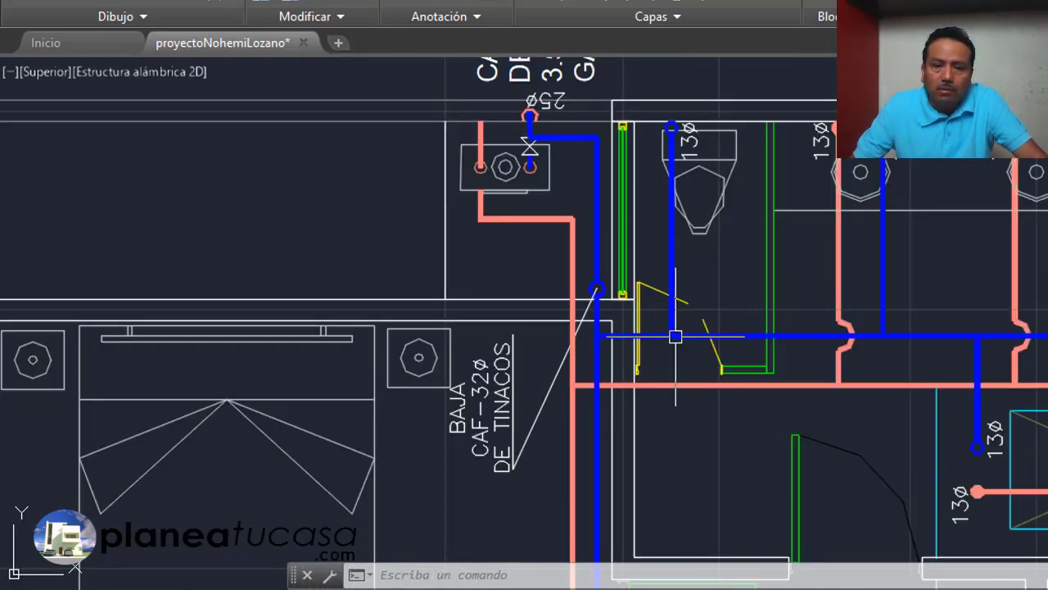
scroll(643, 364, "down", 2)
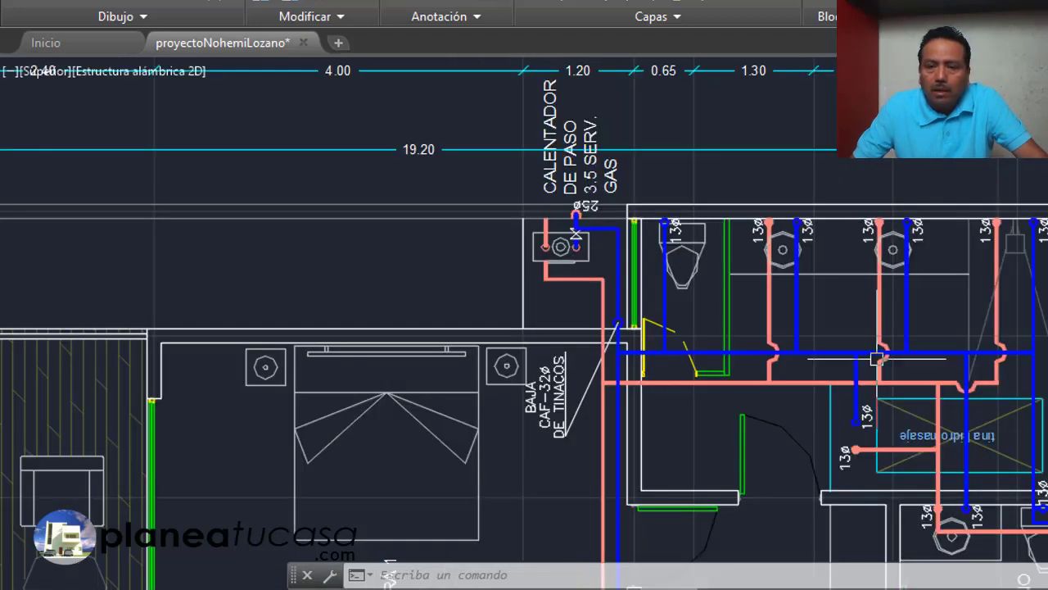
scroll(876, 358, "up", 4)
scroll(872, 262, "down", 4)
scroll(923, 181, "up", 2)
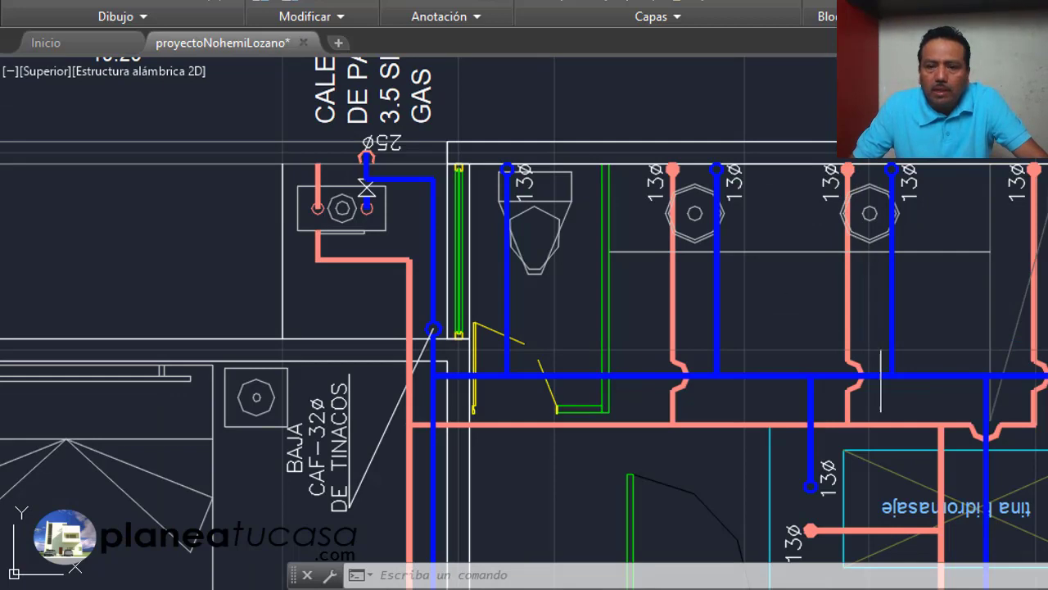
scroll(847, 168, "down", 2)
middle_click_drag(922, 366, 721, 241)
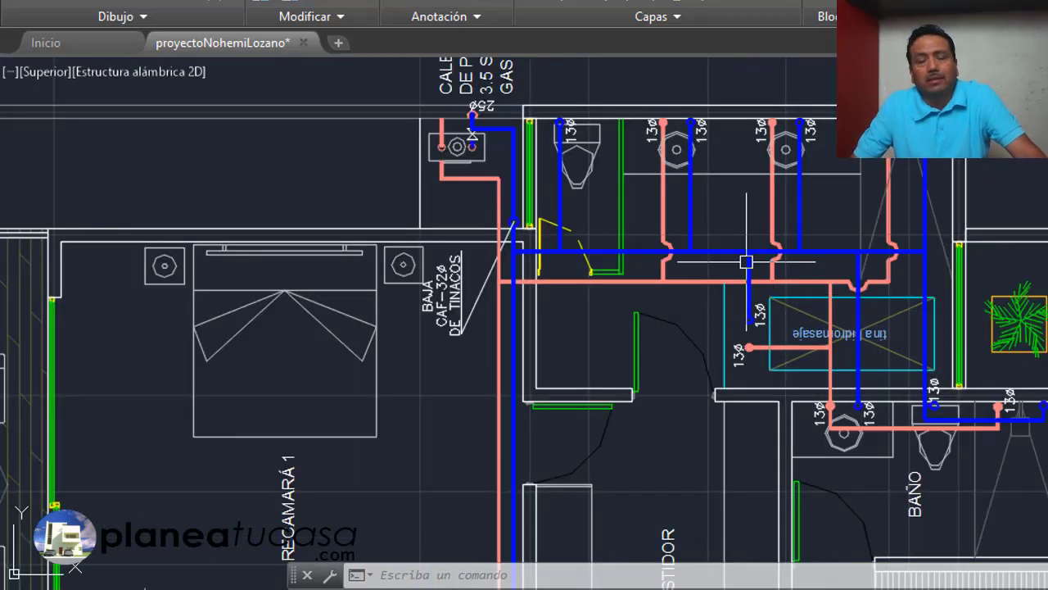
scroll(746, 261, "down", 5)
scroll(679, 205, "down", 2)
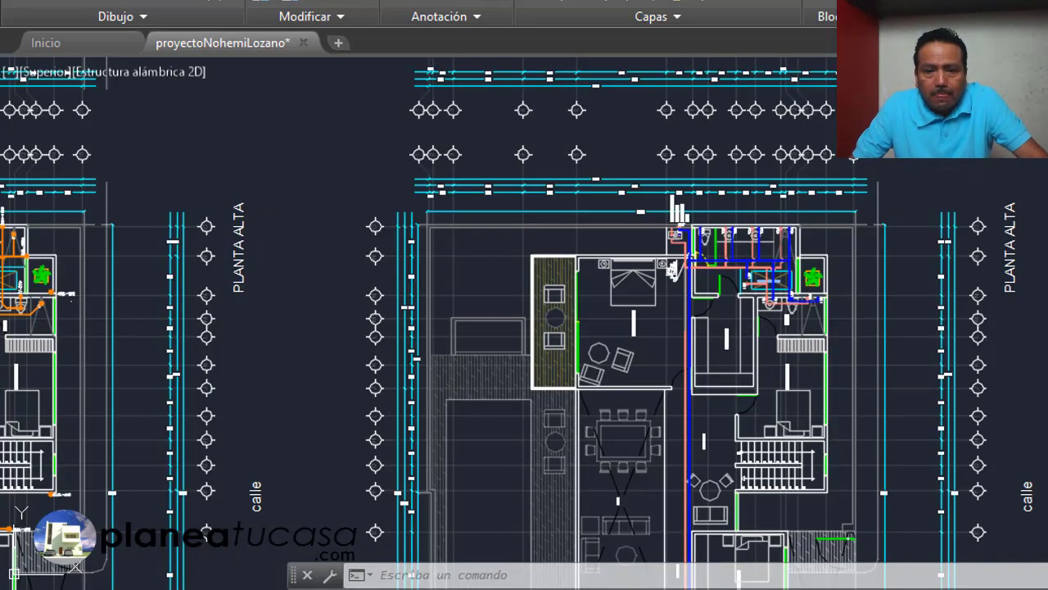
scroll(680, 275, "up", 6)
scroll(709, 214, "down", 6)
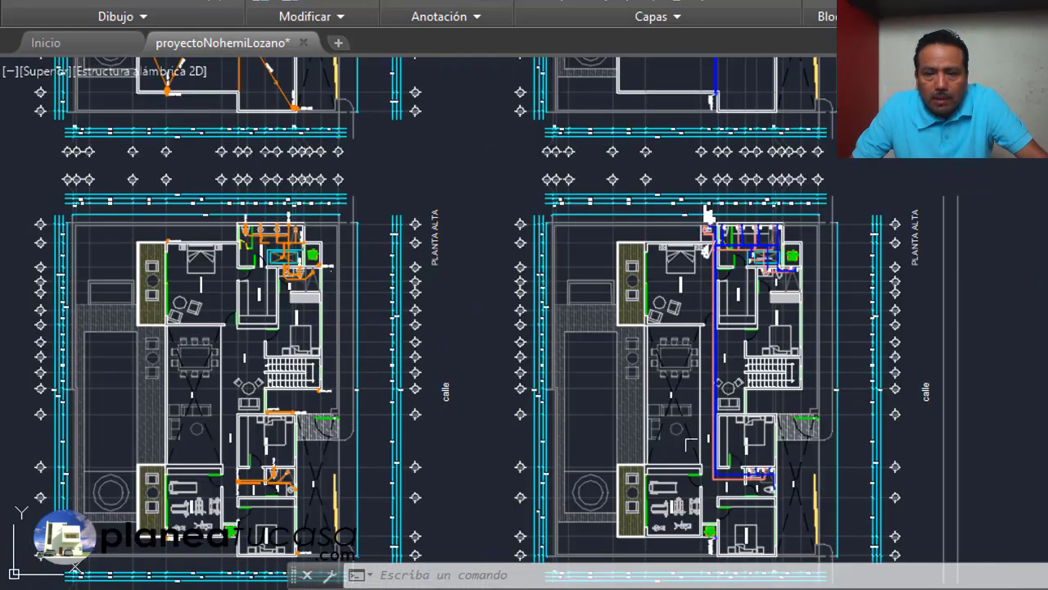
scroll(761, 246, "up", 1)
scroll(762, 245, "up", 7)
scroll(761, 246, "up", 3)
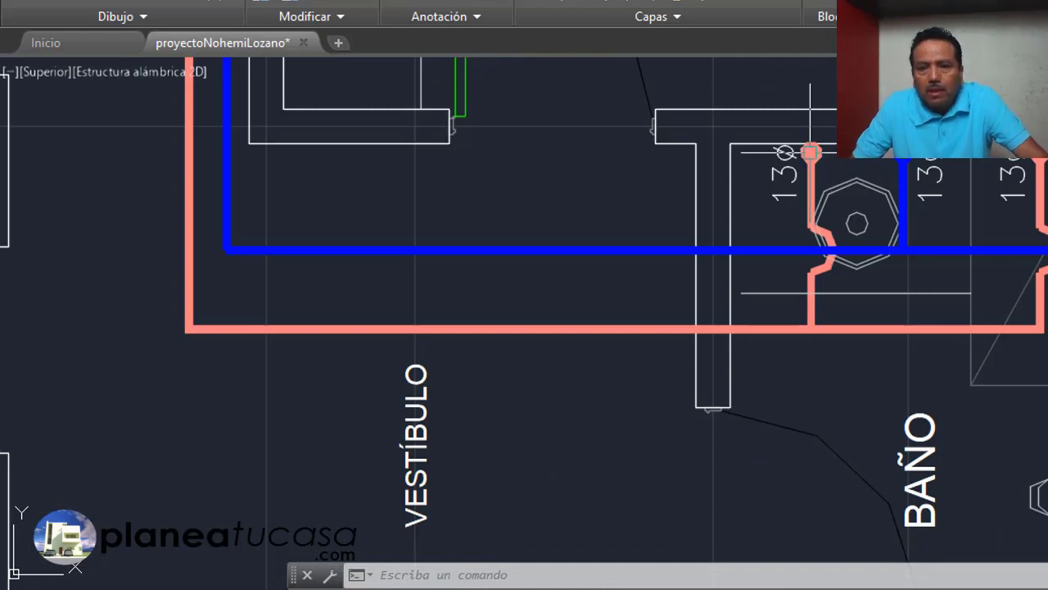
scroll(916, 159, "down", 2)
scroll(920, 178, "up", 2)
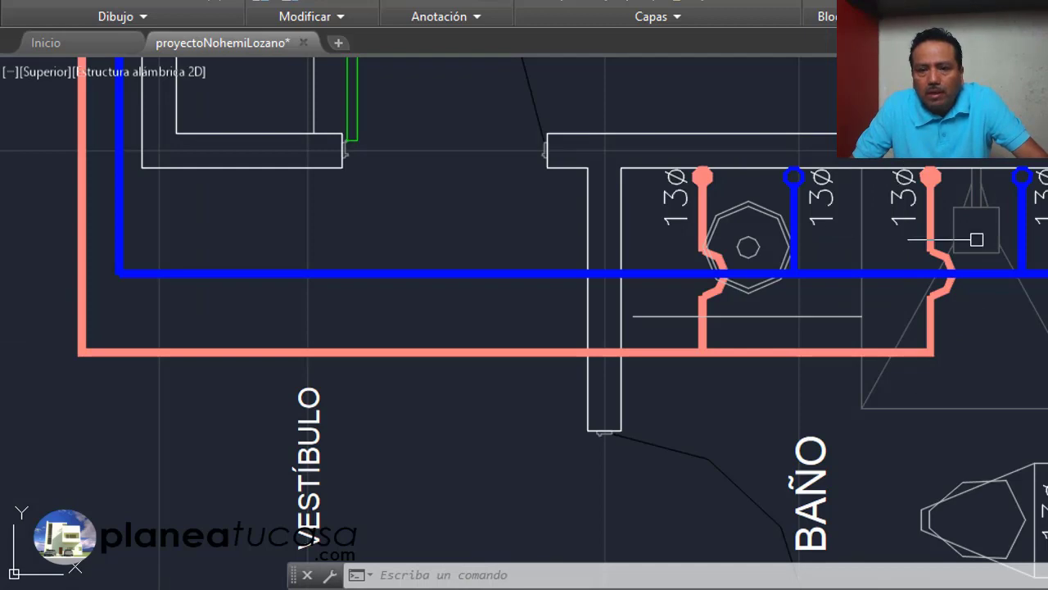
scroll(863, 185, "down", 2)
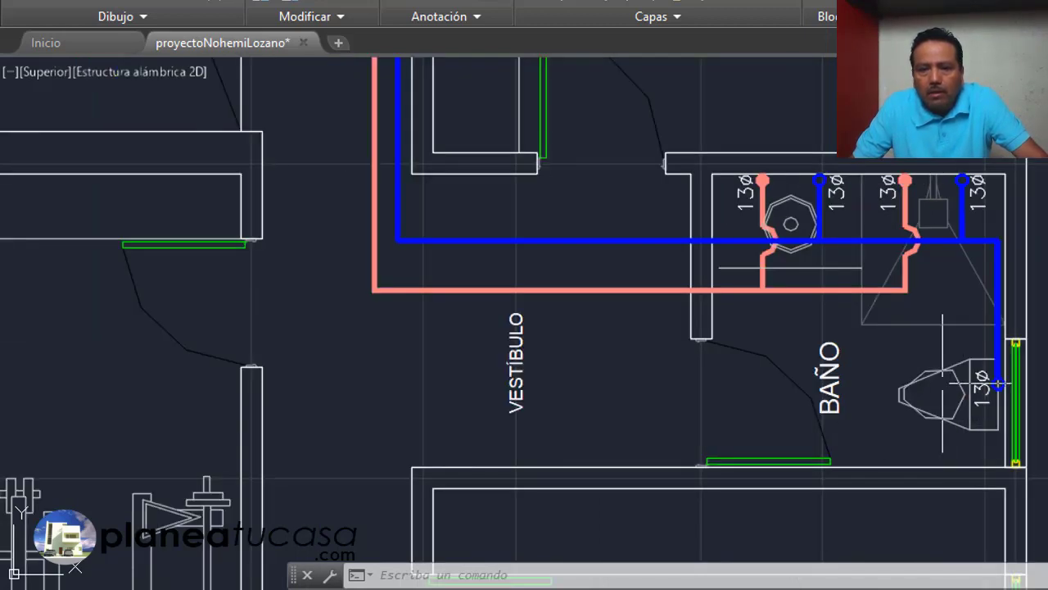
scroll(823, 246, "down", 3)
scroll(893, 327, "up", 3)
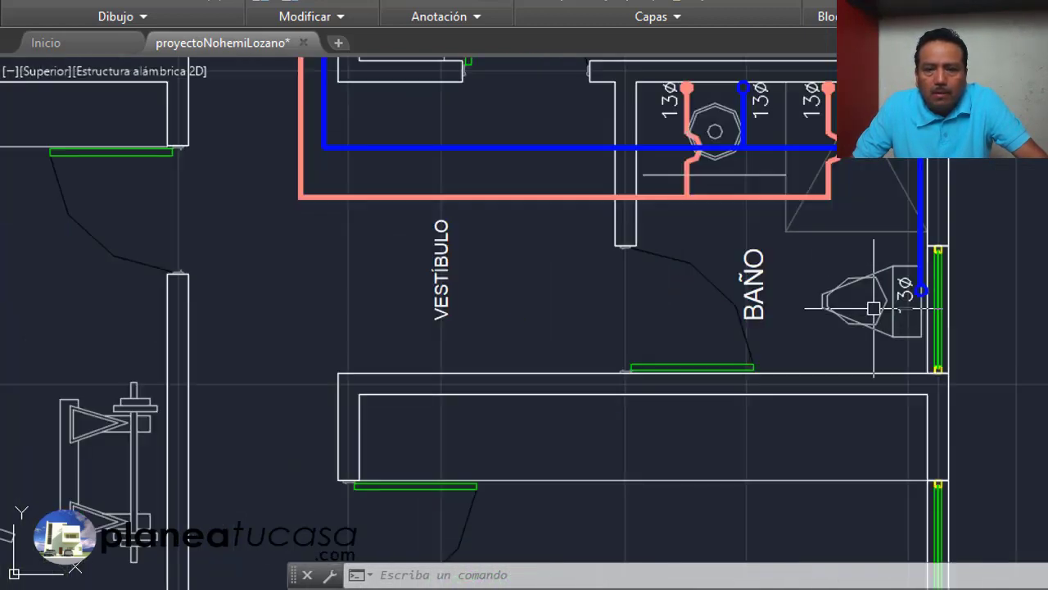
scroll(916, 297, "down", 3)
scroll(867, 291, "down", 3)
scroll(819, 285, "down", 3)
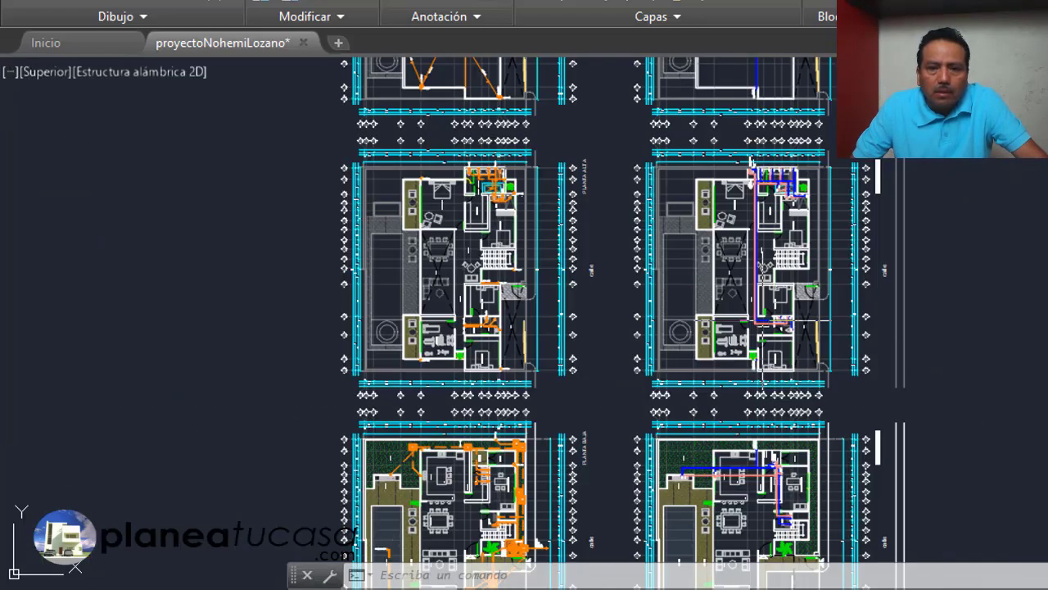
scroll(771, 279, "down", 2)
scroll(771, 279, "up", 2)
scroll(745, 274, "down", 3)
scroll(770, 421, "up", 3)
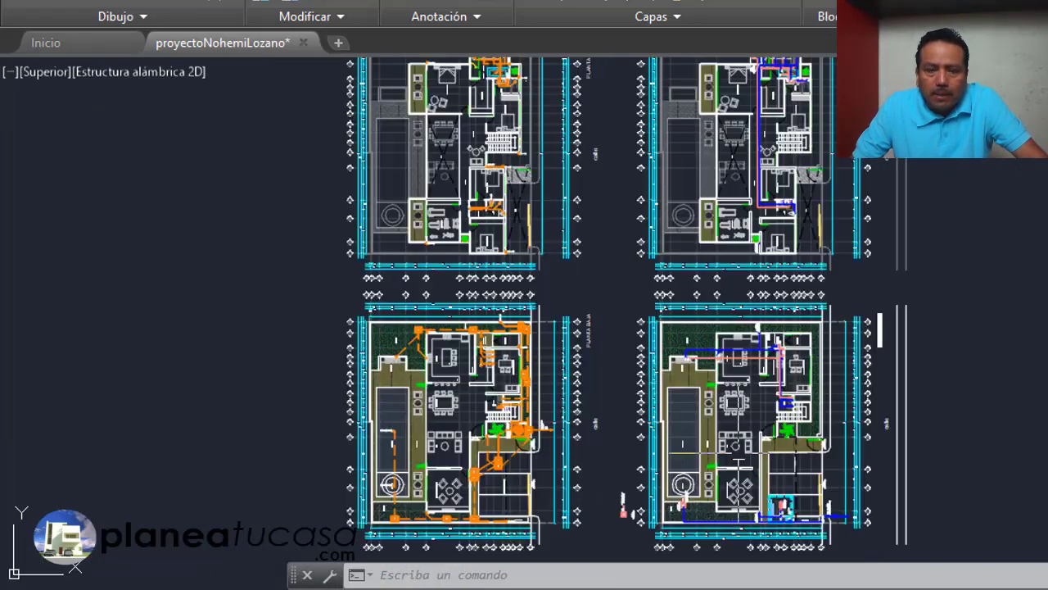
scroll(769, 421, "up", 1)
scroll(836, 191, "down", 2)
scroll(857, 295, "up", 3)
scroll(786, 210, "down", 3)
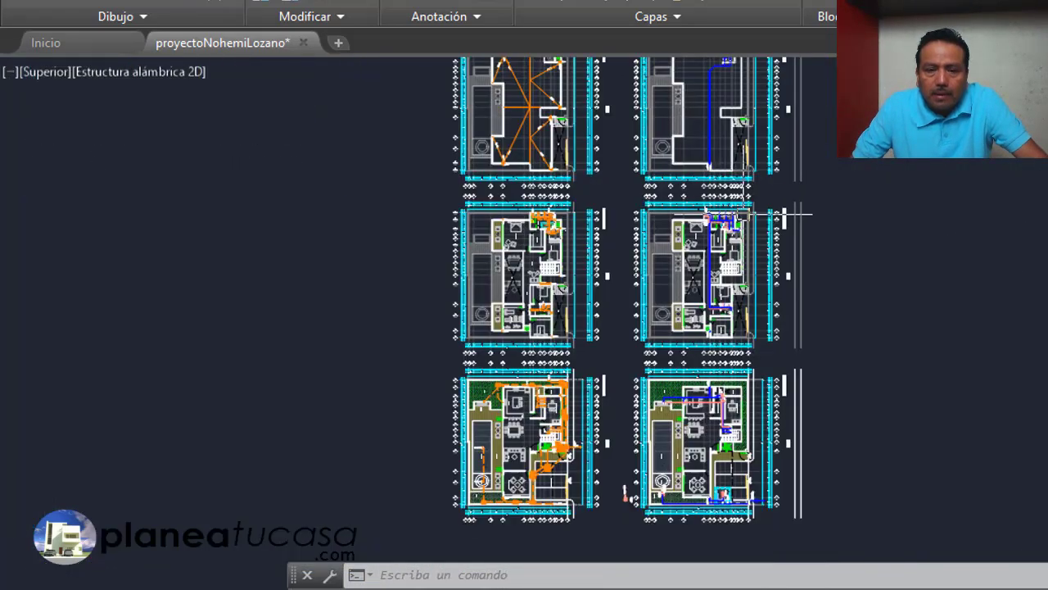
scroll(713, 348, "down", 3)
scroll(713, 348, "up", 3)
scroll(713, 348, "up", 2)
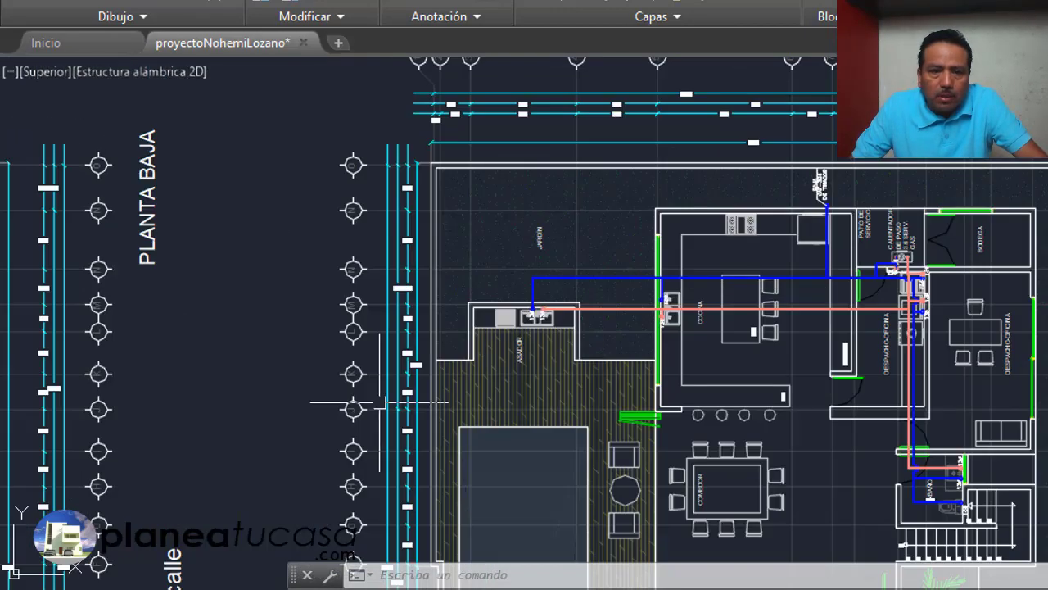
scroll(586, 330, "up", 2)
scroll(587, 330, "up", 4)
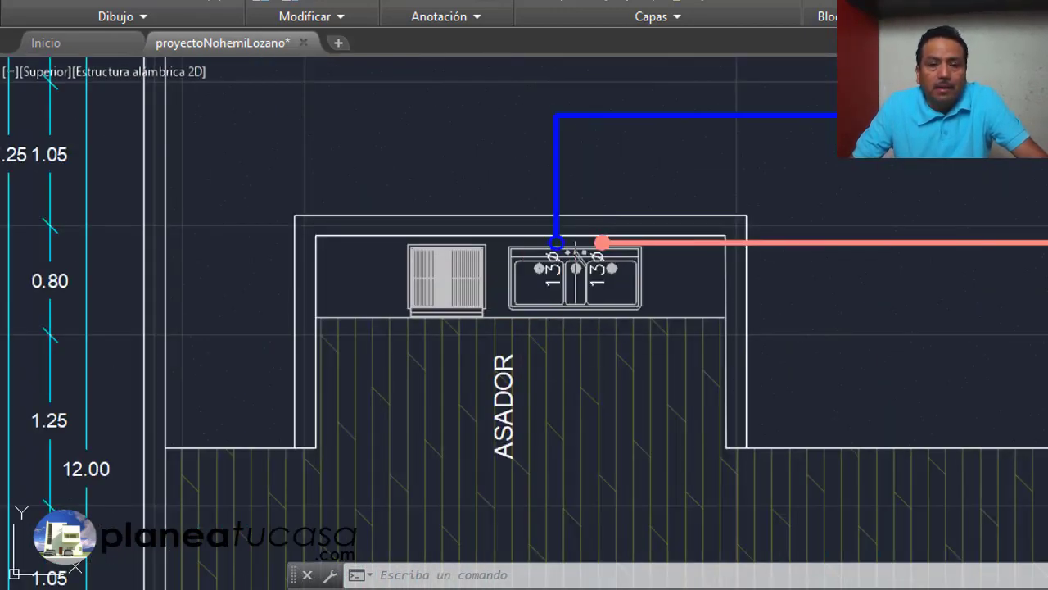
scroll(548, 243, "up", 3)
scroll(524, 246, "down", 6)
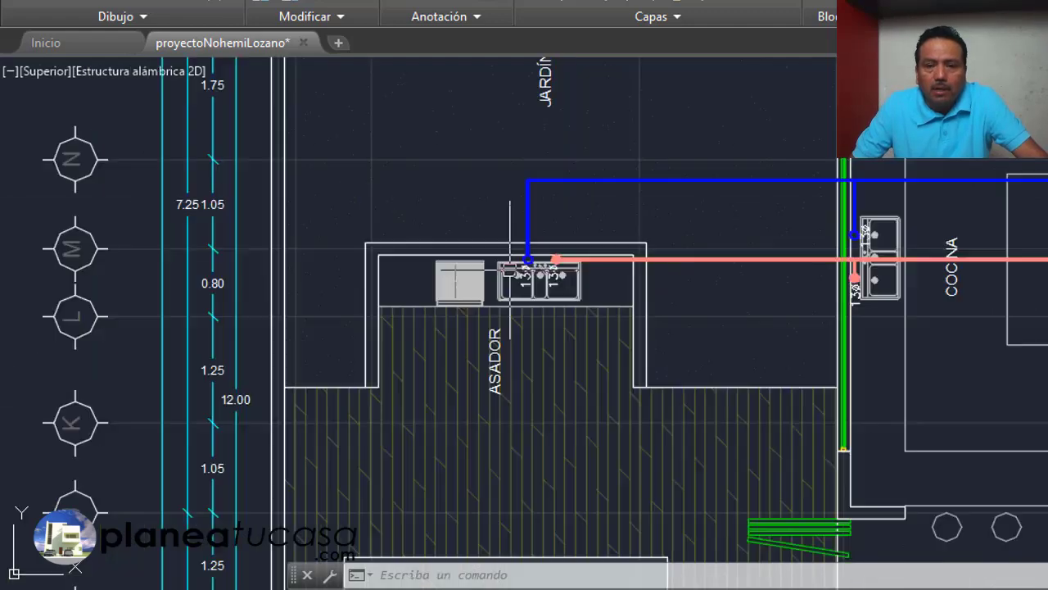
scroll(775, 272, "up", 4)
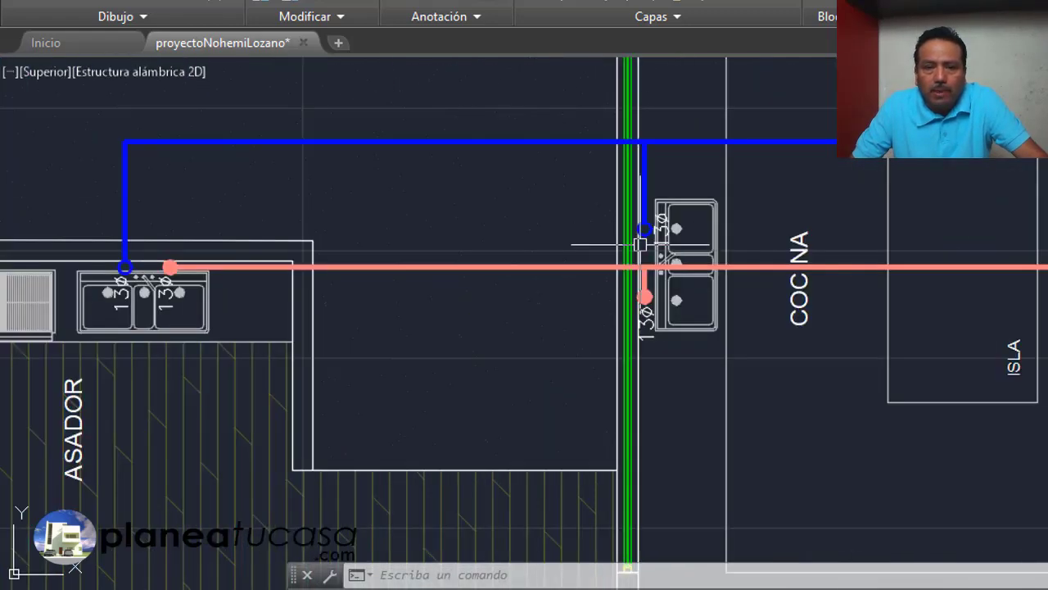
scroll(640, 244, "down", 5)
scroll(739, 311, "up", 4)
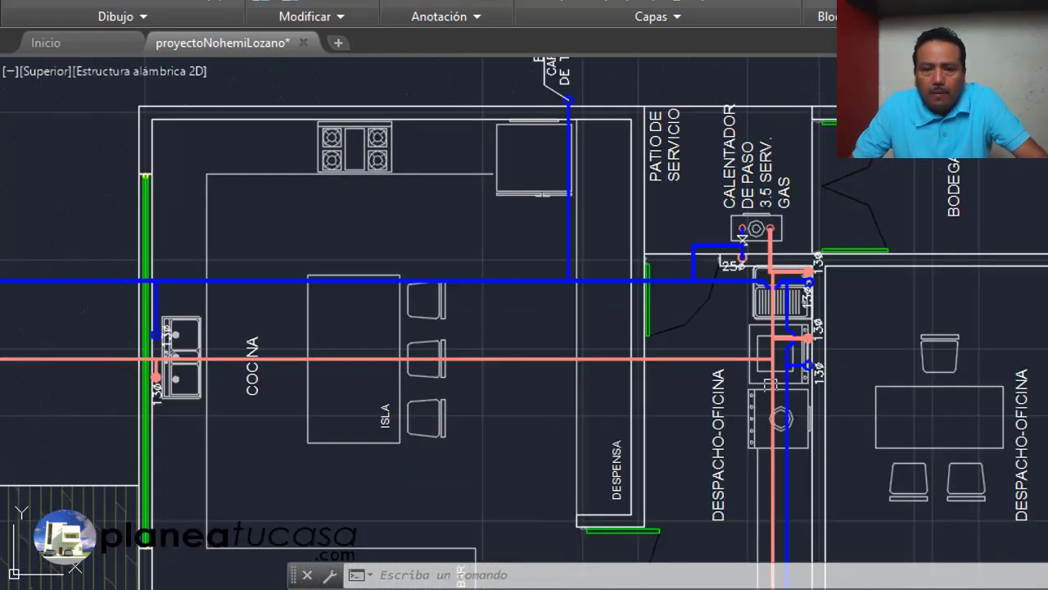
scroll(791, 318, "up", 2)
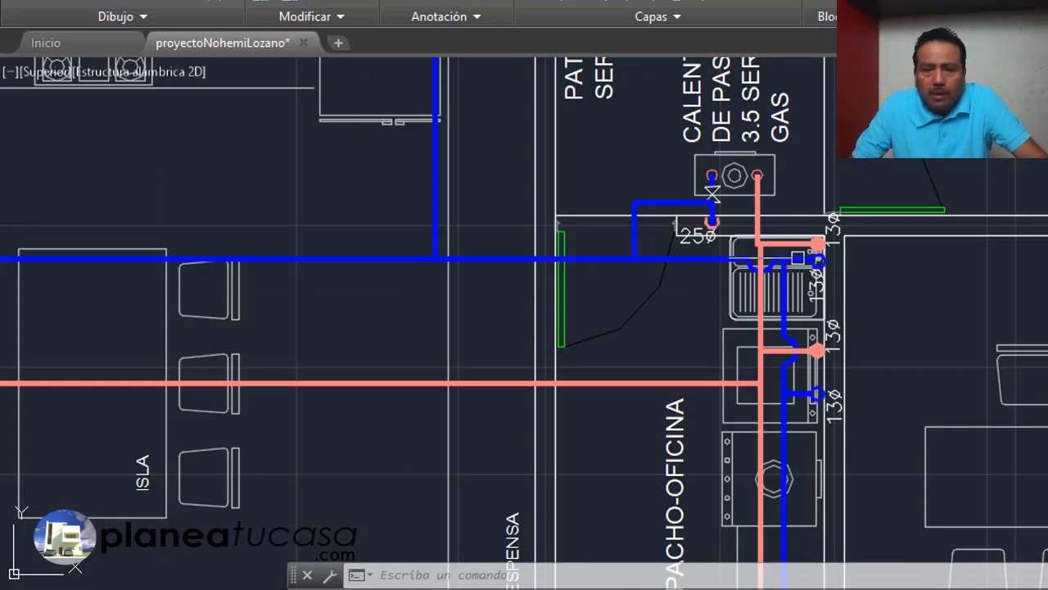
scroll(782, 301, "down", 2)
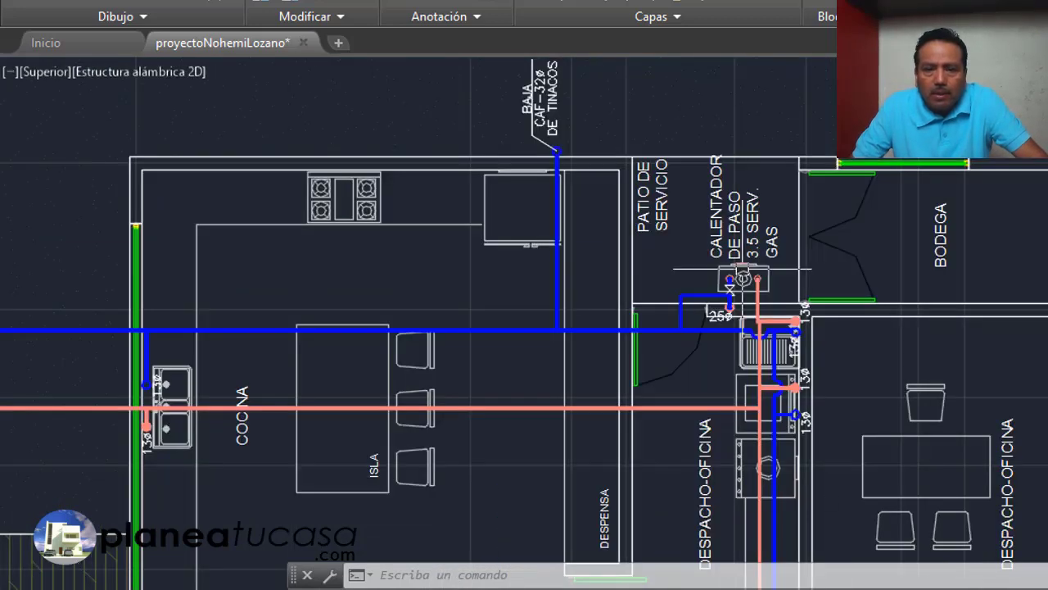
scroll(784, 324, "up", 2)
scroll(762, 275, "up", 2)
scroll(742, 243, "down", 4)
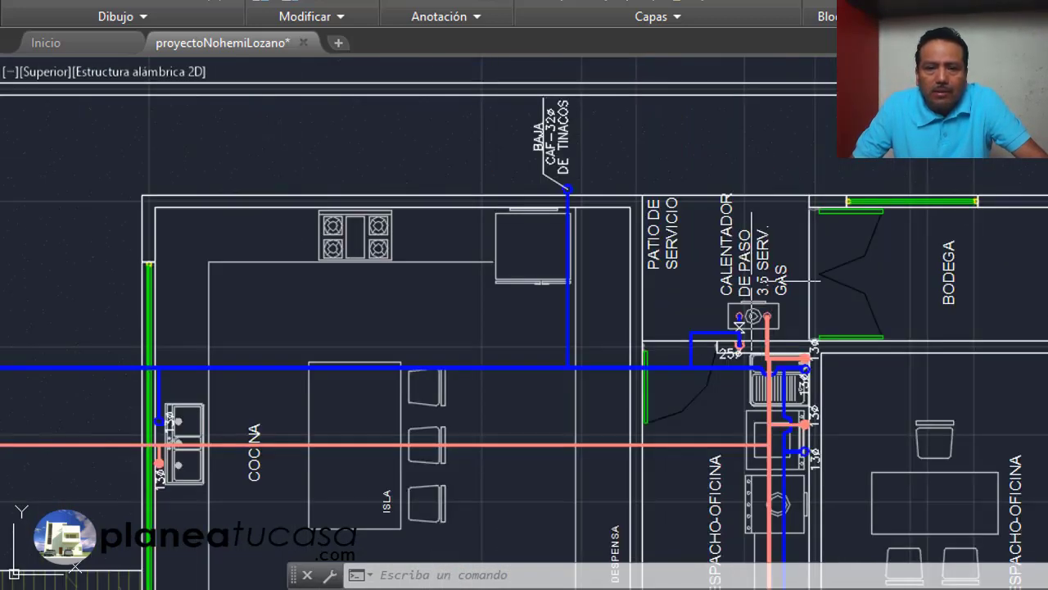
scroll(741, 243, "up", 2)
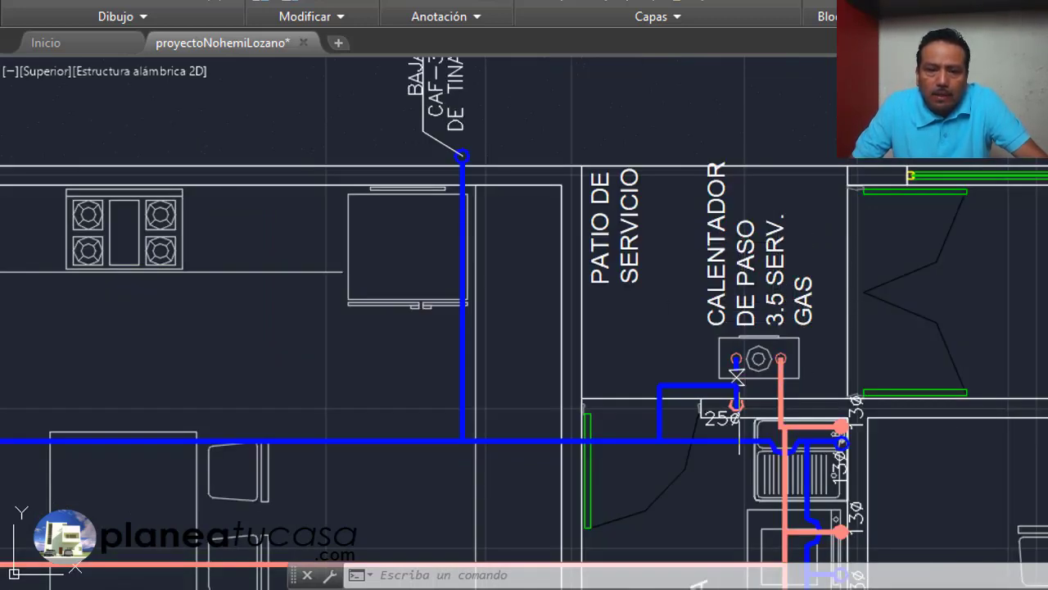
scroll(735, 364, "down", 3)
scroll(753, 356, "up", 3)
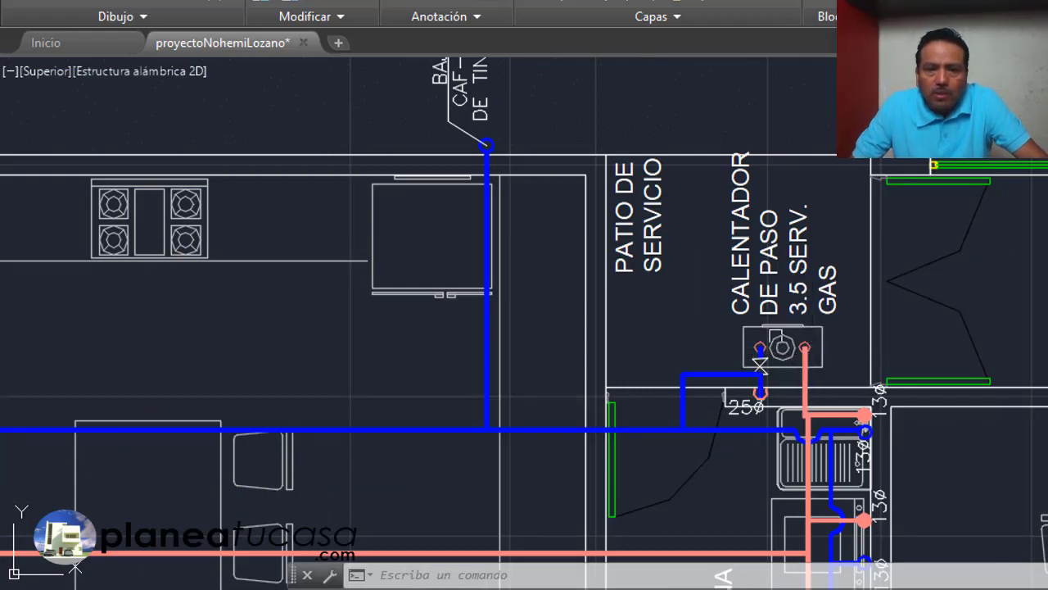
scroll(761, 365, "down", 3)
scroll(760, 365, "down", 2)
scroll(747, 326, "up", 2)
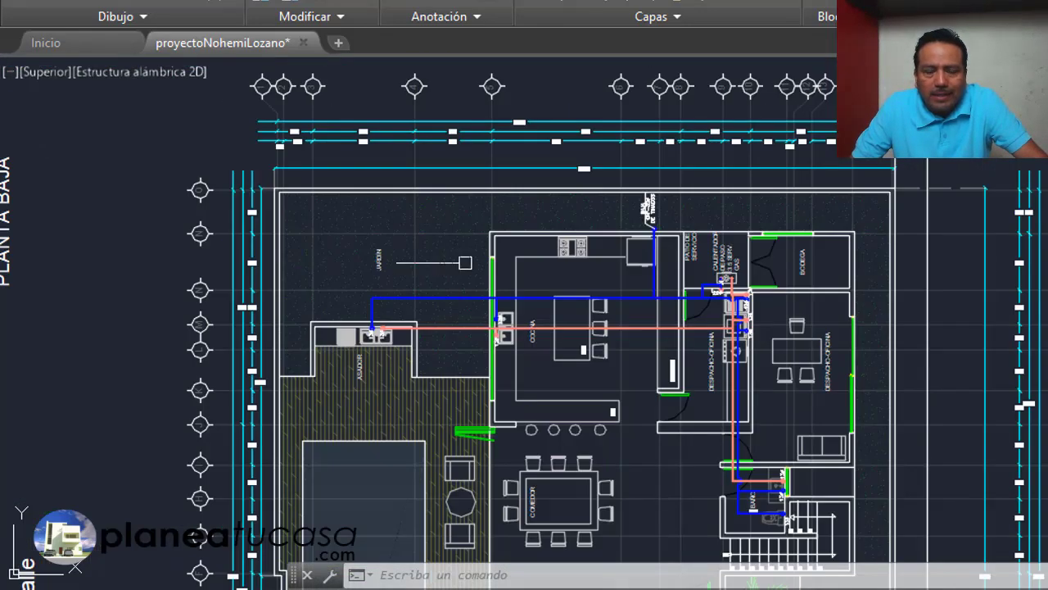
scroll(614, 337, "down", 3)
scroll(662, 342, "up", 2)
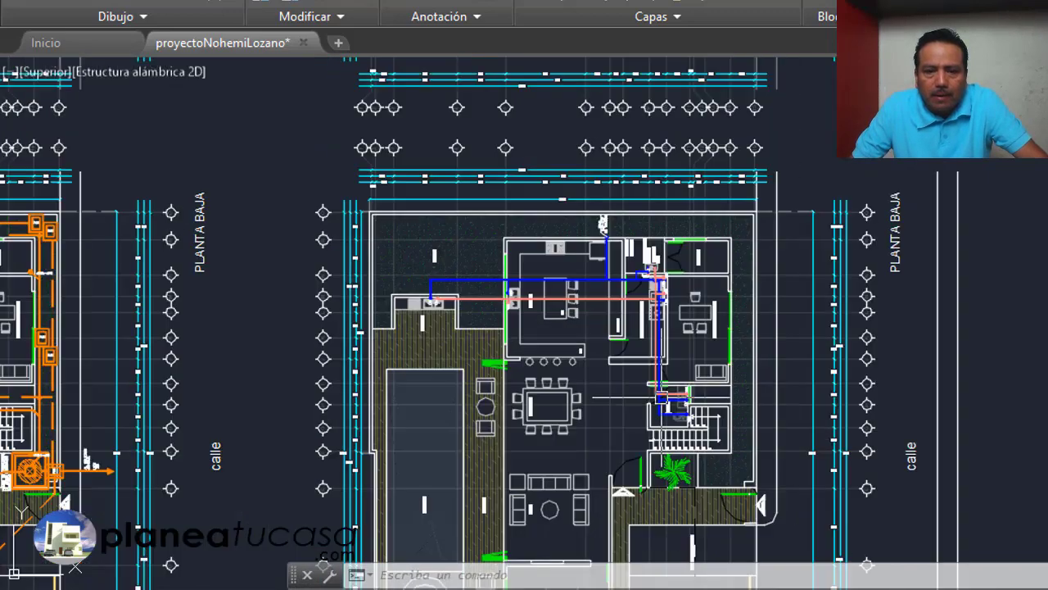
scroll(662, 343, "up", 4)
scroll(662, 342, "up", 3)
scroll(662, 342, "up", 2)
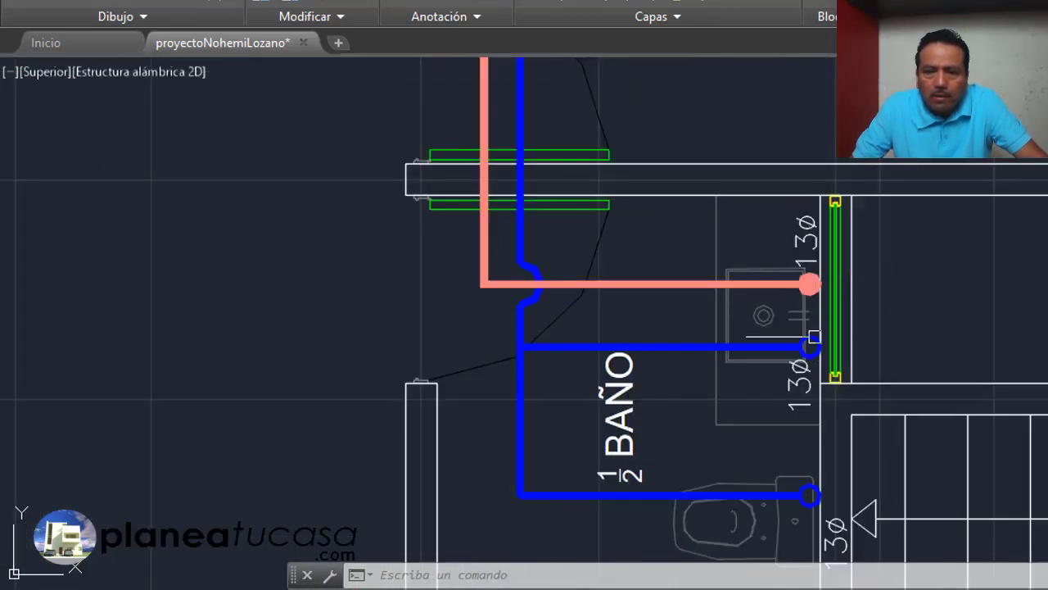
scroll(773, 244, "down", 3)
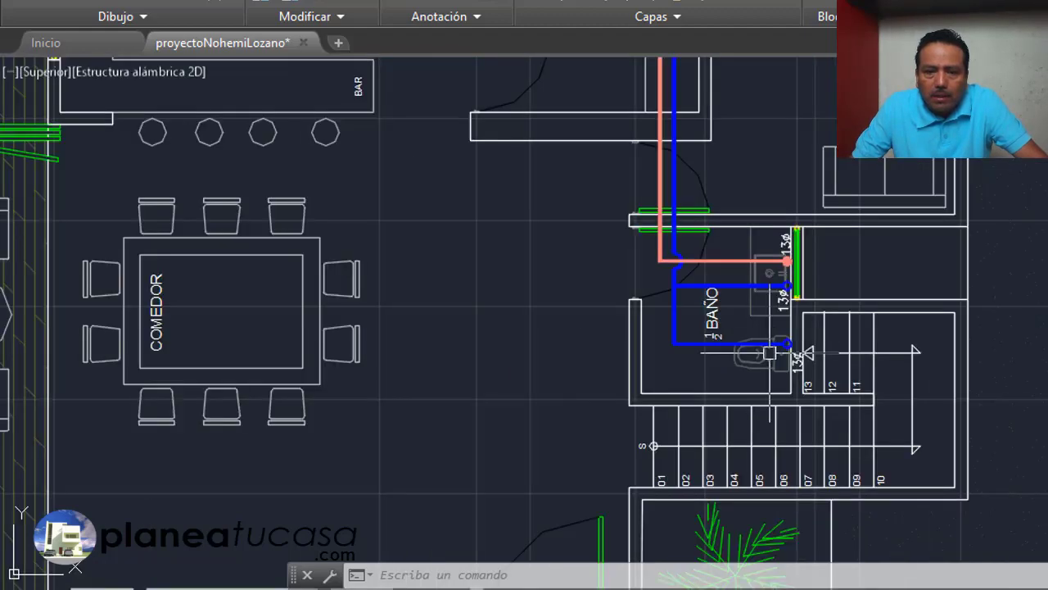
scroll(753, 344, "up", 3)
scroll(747, 316, "down", 3)
scroll(737, 319, "down", 3)
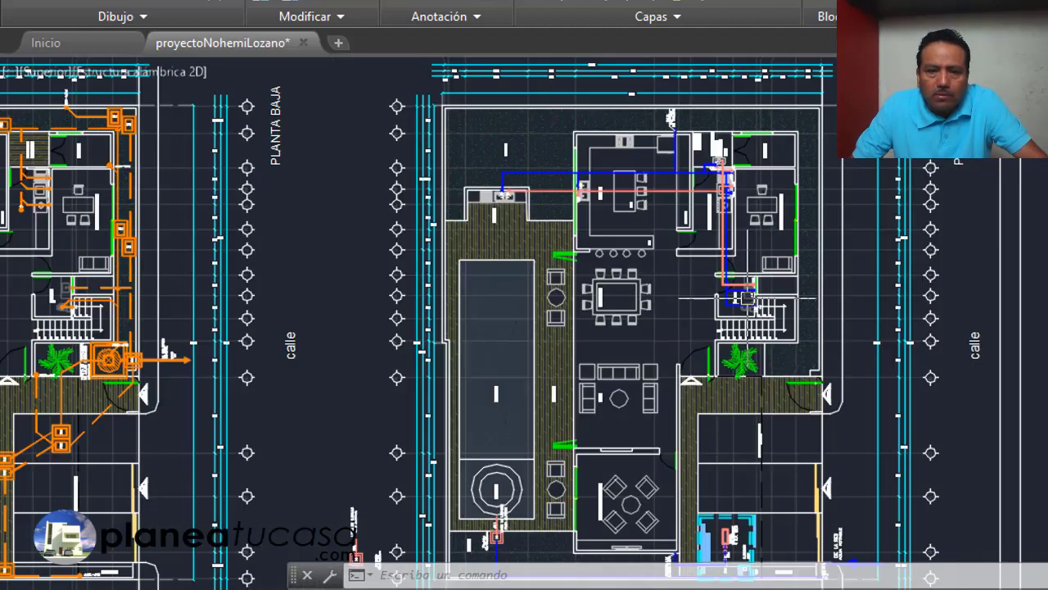
scroll(671, 393, "down", 2)
scroll(645, 446, "up", 2)
scroll(645, 486, "up", 2)
scroll(459, 393, "up", 1)
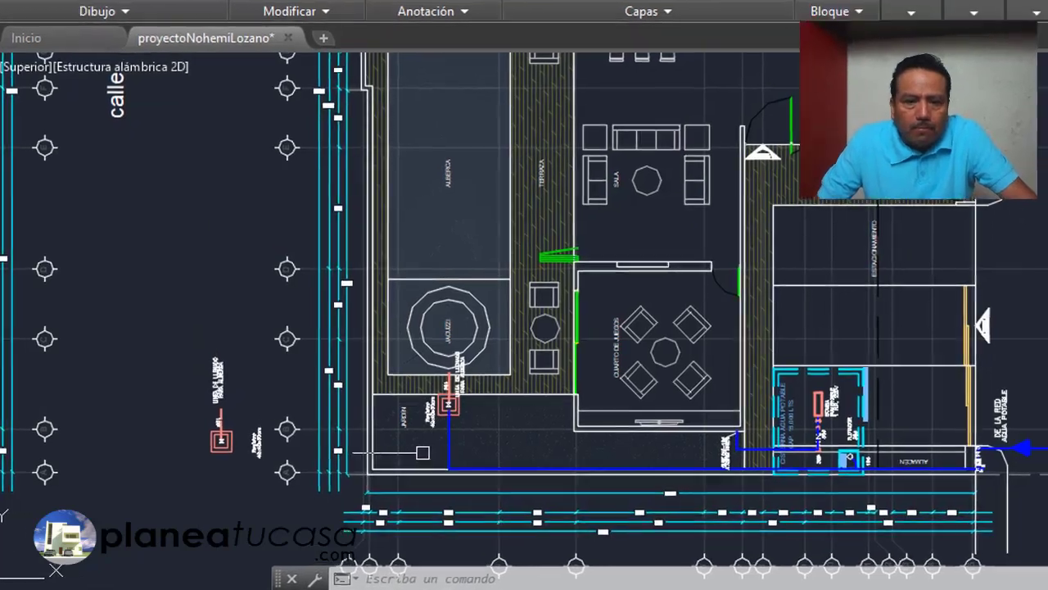
scroll(592, 453, "down", 3)
scroll(592, 453, "down", 2)
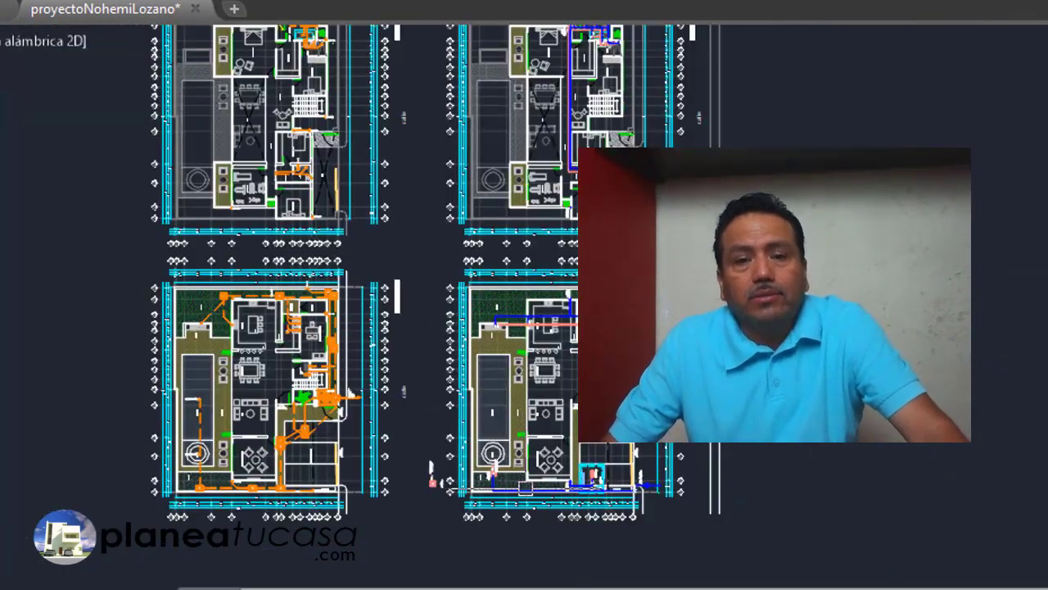
scroll(592, 453, "down", 2)
scroll(533, 327, "up", 2)
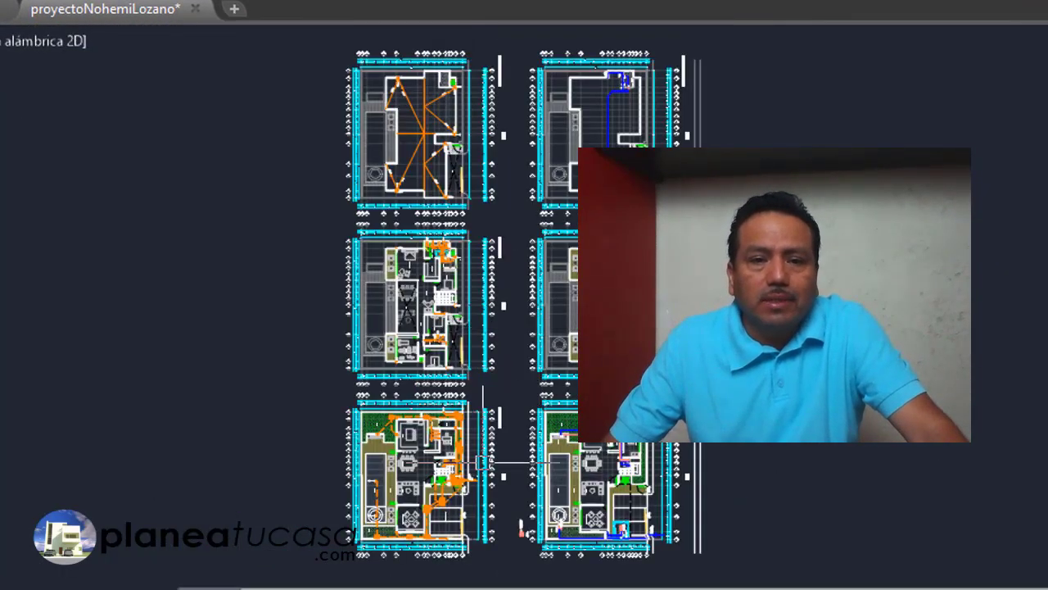